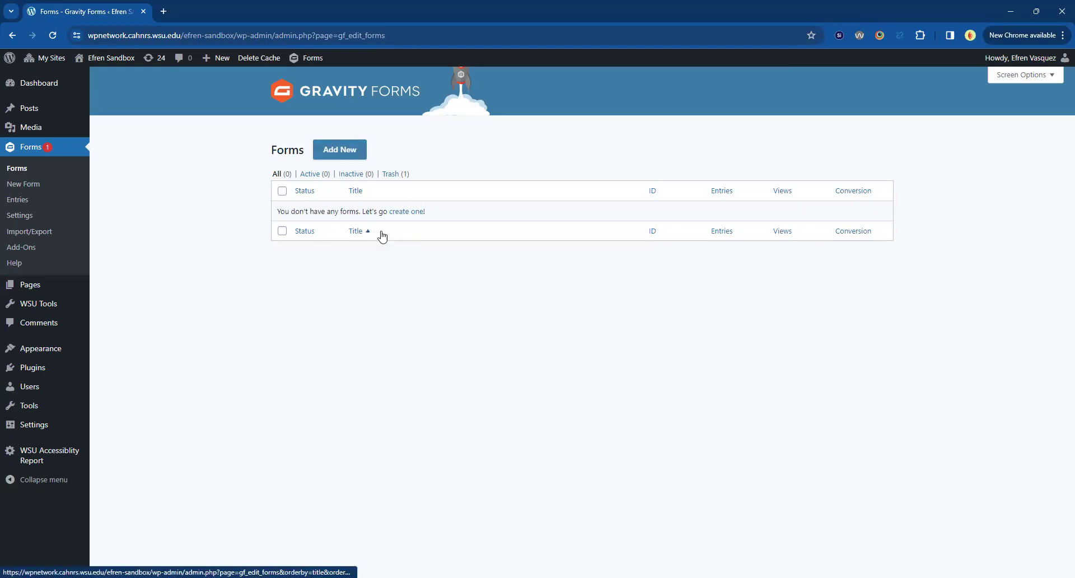
Start a new blank form titled 'Contact Form' and create it.
{"action": "left_click", "coordinate": [340, 149]}
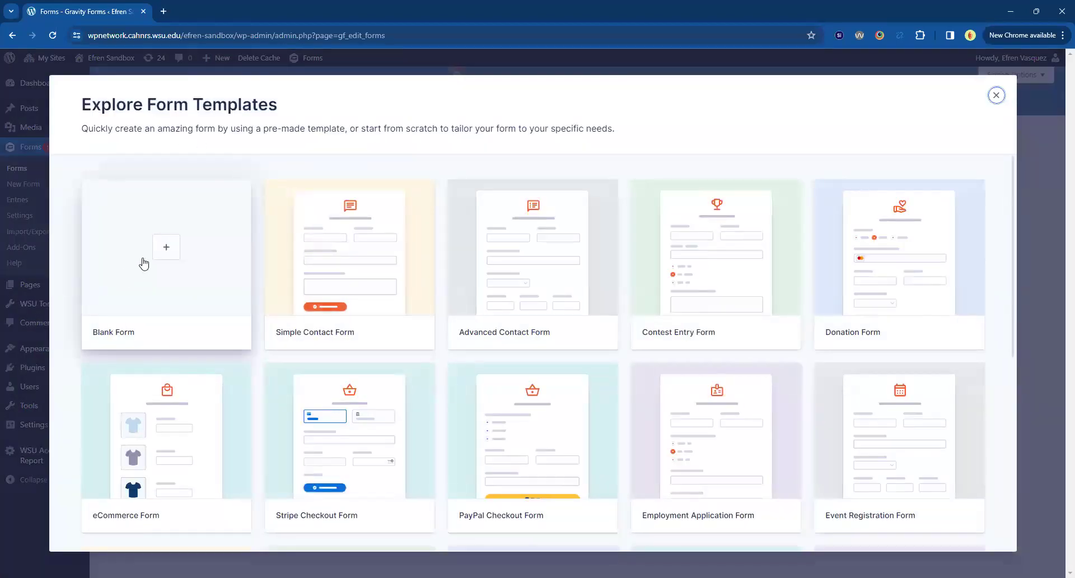
{"action": "left_click", "coordinate": [168, 268]}
{"action": "left_click", "coordinate": [421, 246]}
{"action": "type", "text": "Contact Form"}
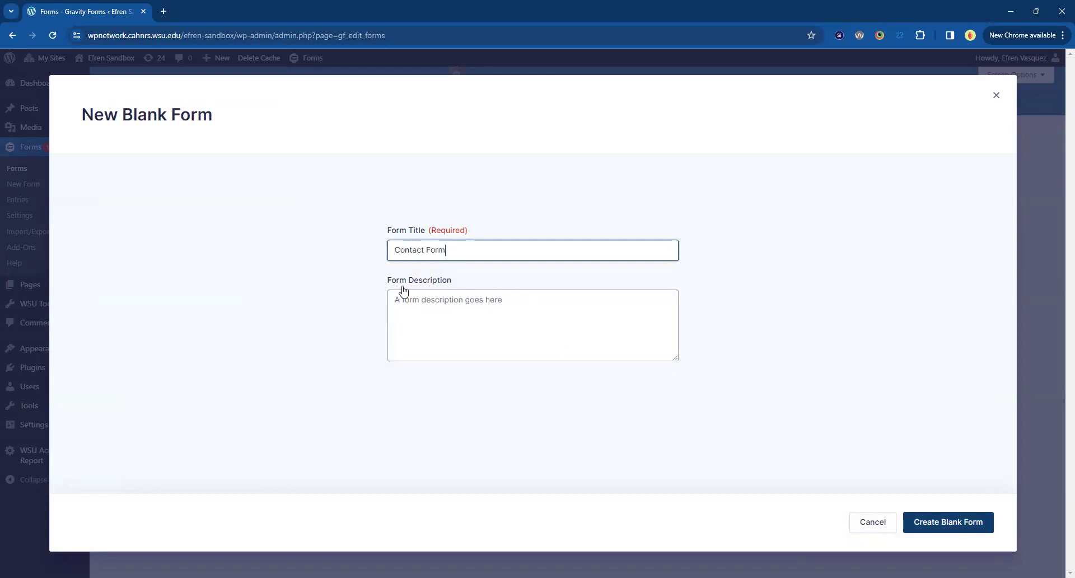
{"action": "left_click", "coordinate": [956, 529]}
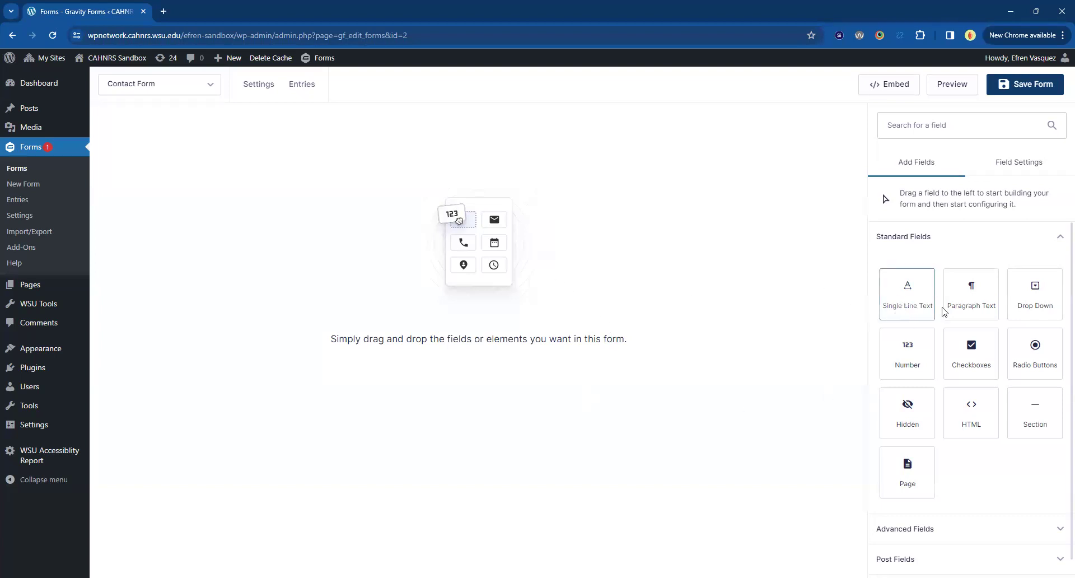
Add a Name field from Advanced Fields and mark it Required.
{"action": "left_click", "coordinate": [984, 244]}
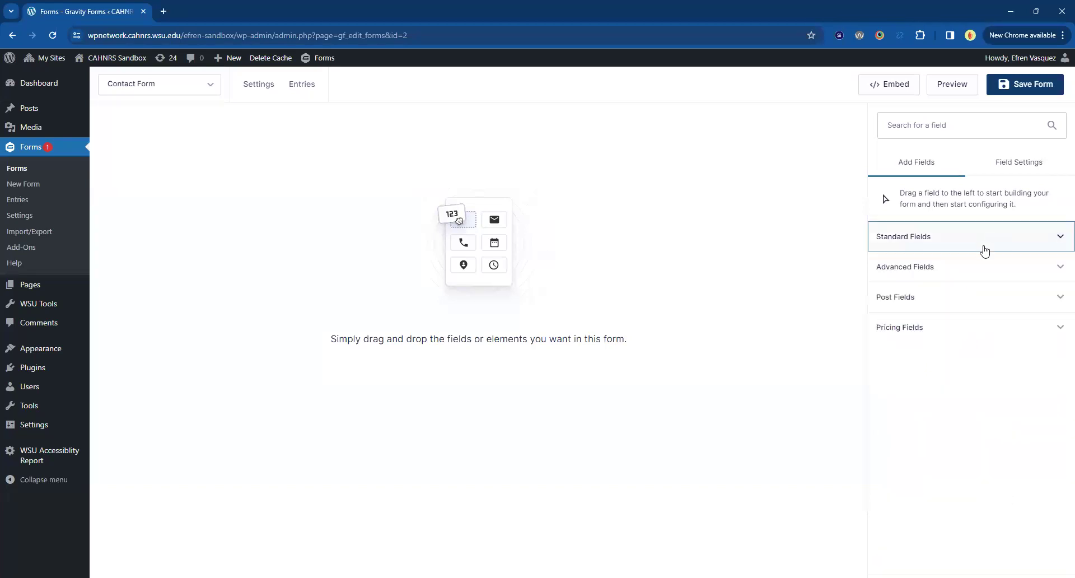
{"action": "left_click", "coordinate": [967, 276]}
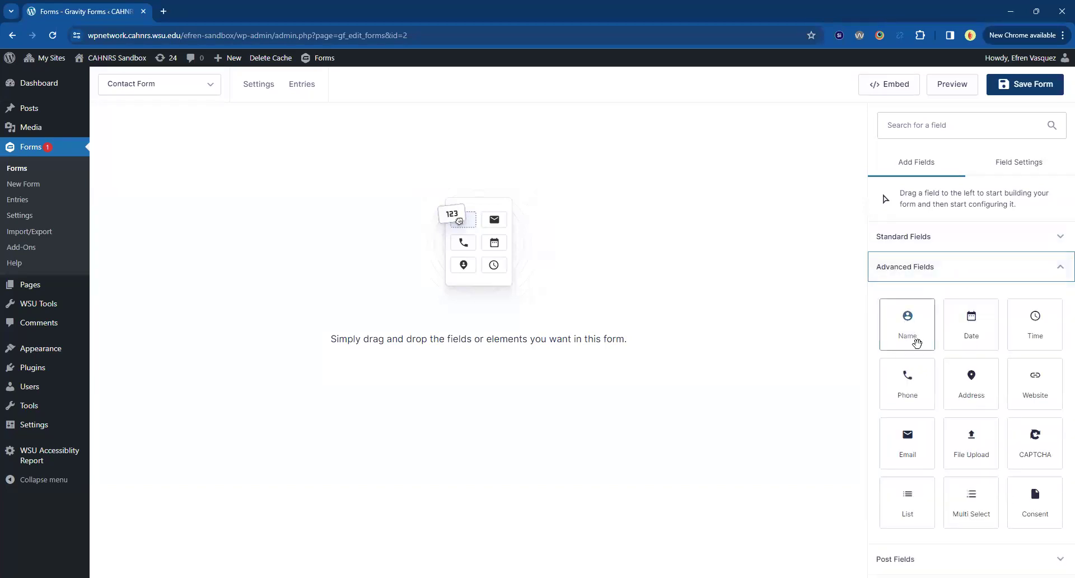
{"action": "left_click_drag", "start_coordinate": [911, 324], "coordinate": [193, 191]}
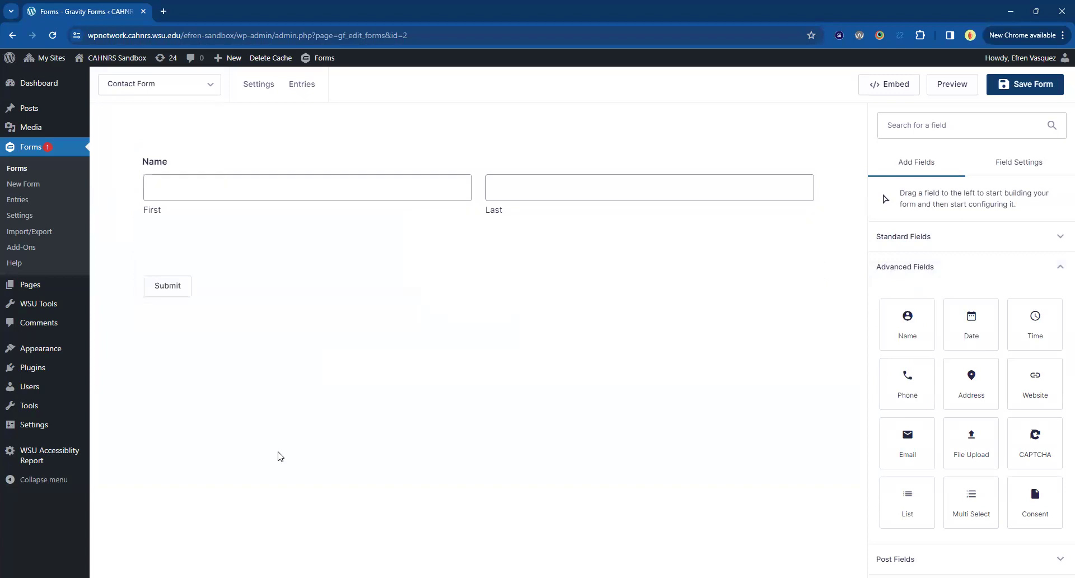
{"action": "left_click", "coordinate": [511, 200]}
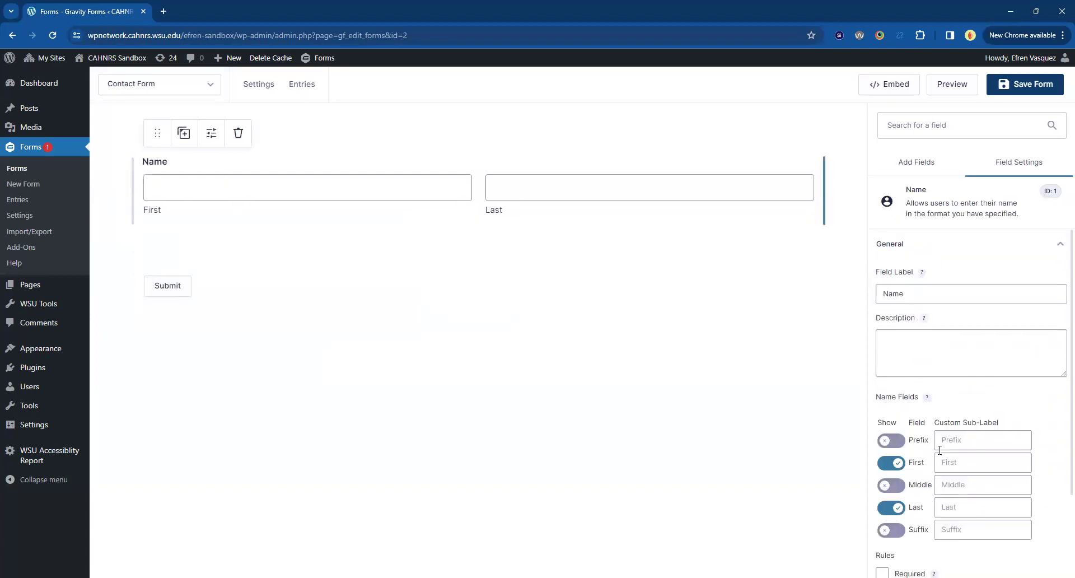
{"action": "scroll", "coordinate": [918, 442], "scroll_direction": "down", "scroll_amount": 2}
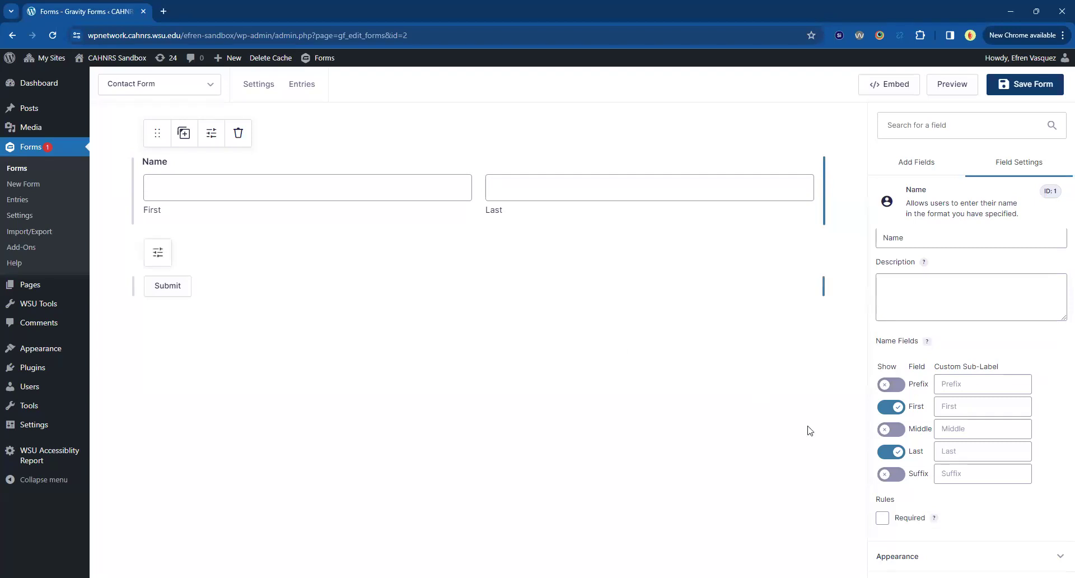
{"action": "scroll", "coordinate": [901, 487], "scroll_direction": "down", "scroll_amount": 1}
{"action": "left_click", "coordinate": [882, 460]}
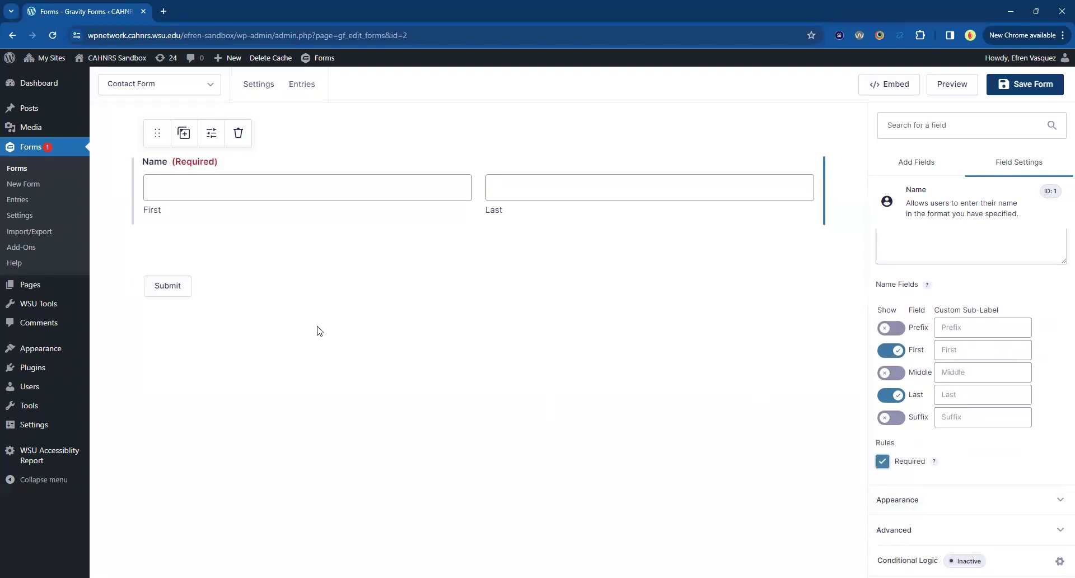
Drag Email and Phone fields onto the form below Name.
{"action": "left_click", "coordinate": [916, 161]}
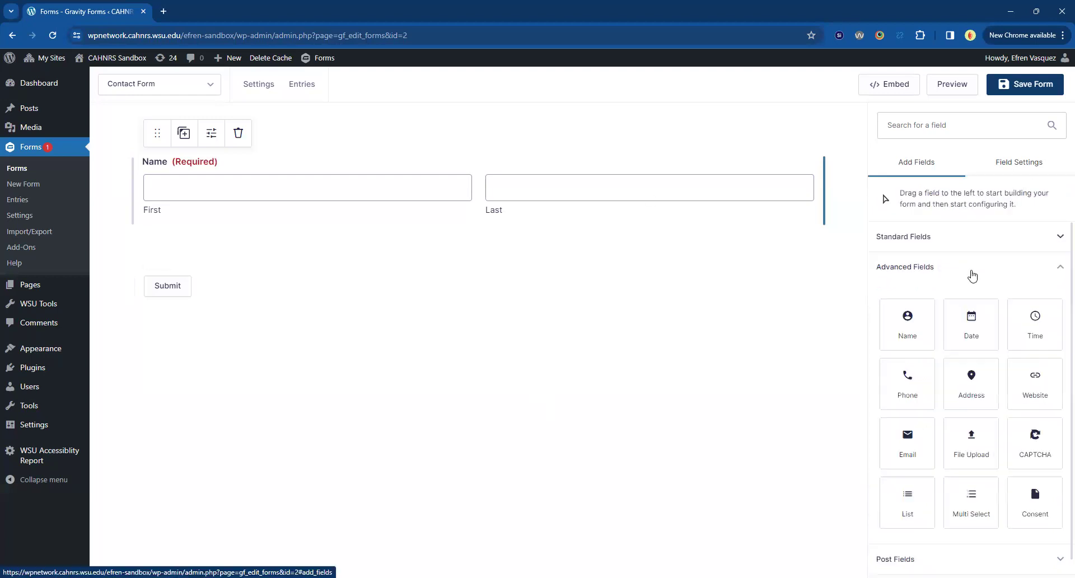
{"action": "left_click_drag", "start_coordinate": [928, 455], "coordinate": [274, 396]}
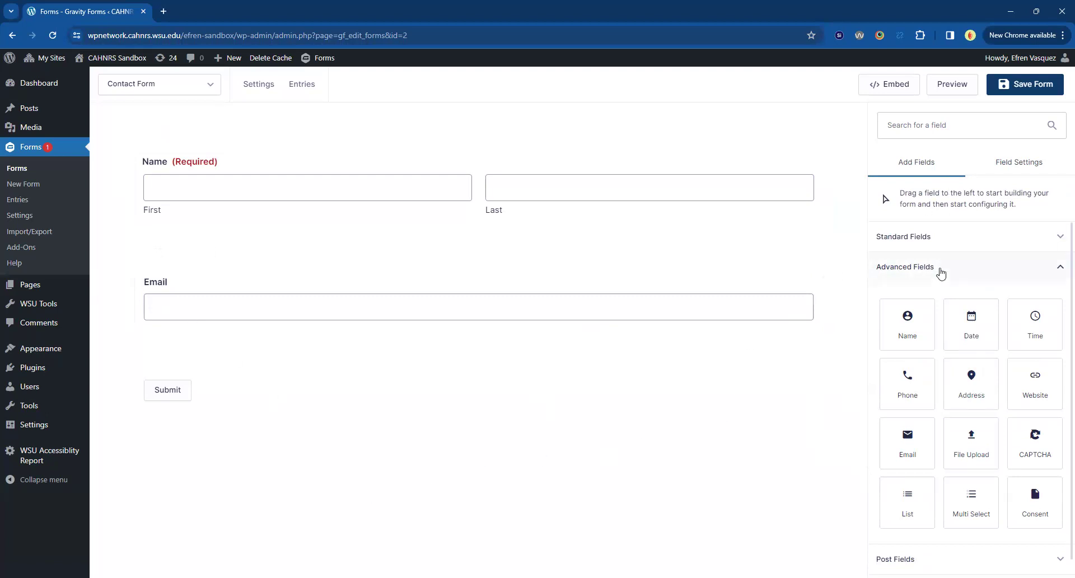
{"action": "scroll", "coordinate": [969, 321], "scroll_direction": "down", "scroll_amount": 1}
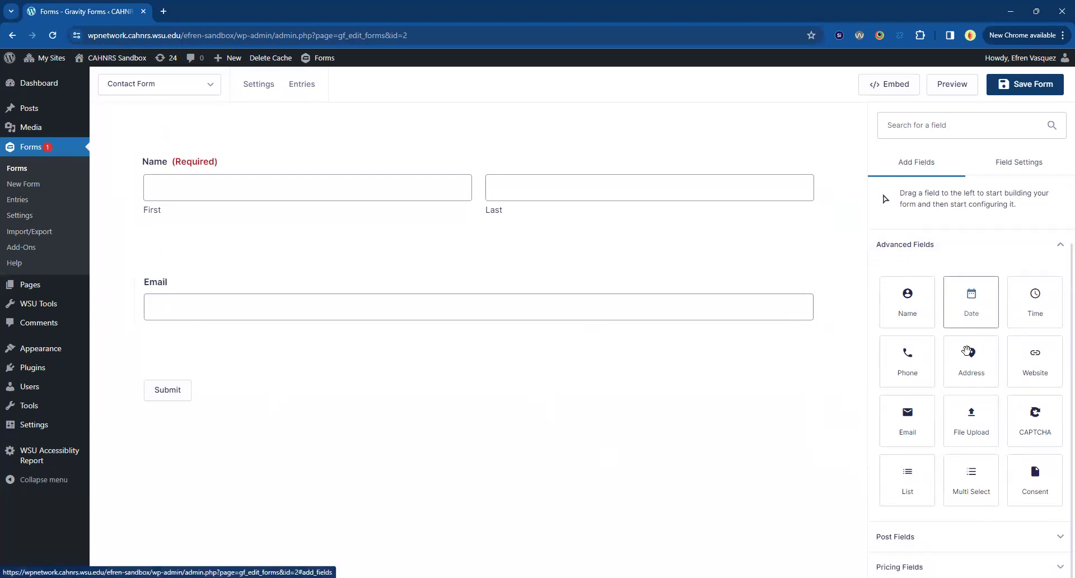
{"action": "left_click_drag", "start_coordinate": [907, 361], "coordinate": [354, 344]}
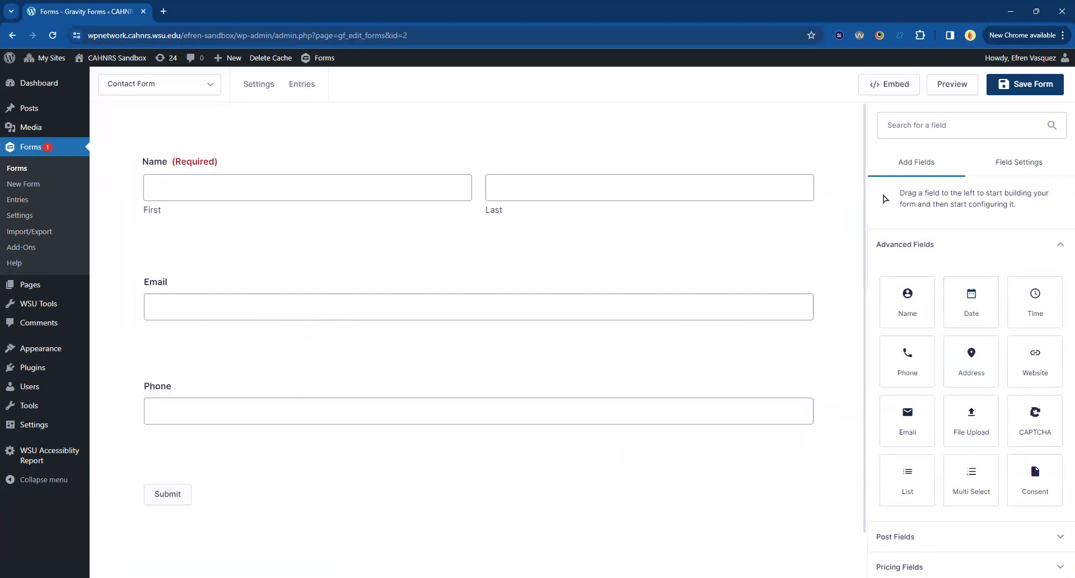
Mark the Email field as Required, then return to the field list.
{"action": "mouse_move", "coordinate": [240, 309]}
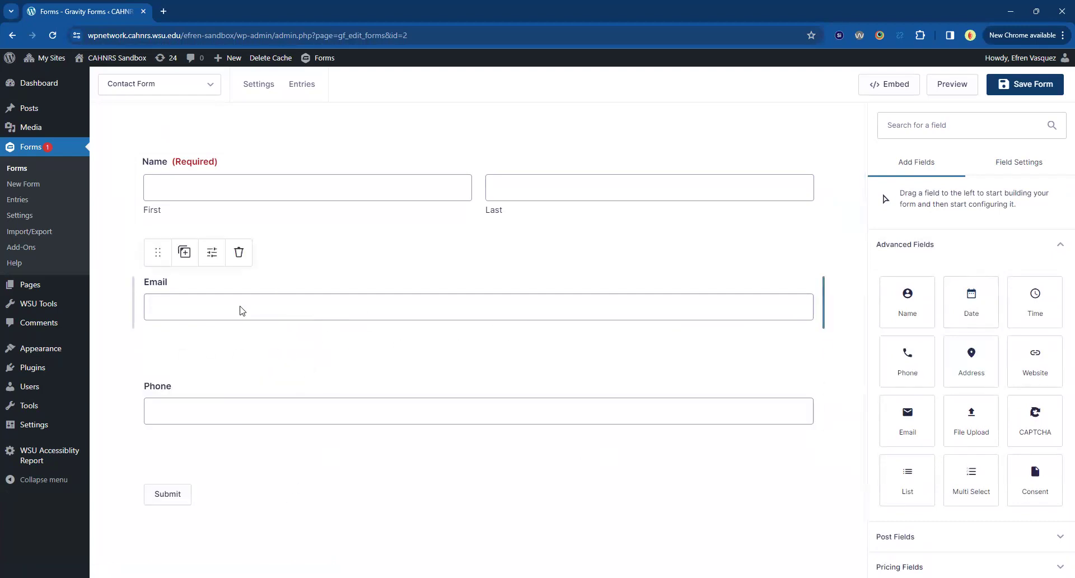
{"action": "left_click", "coordinate": [240, 310]}
{"action": "left_click", "coordinate": [919, 441]}
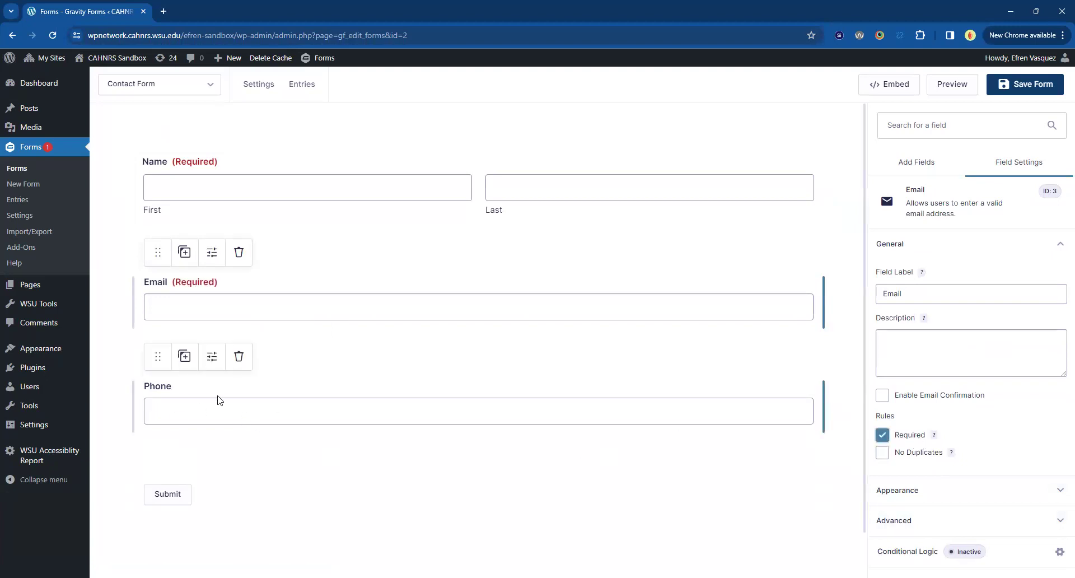
{"action": "left_click", "coordinate": [916, 166]}
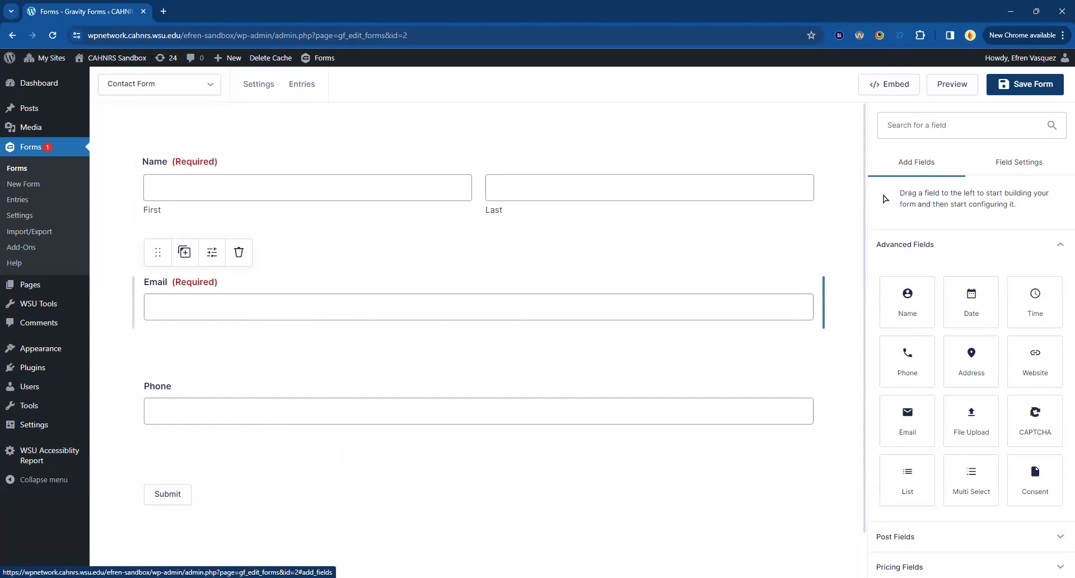
{"action": "scroll", "coordinate": [377, 498], "scroll_direction": "down", "scroll_amount": 1}
{"action": "scroll", "coordinate": [381, 500], "scroll_direction": "up", "scroll_amount": 1}
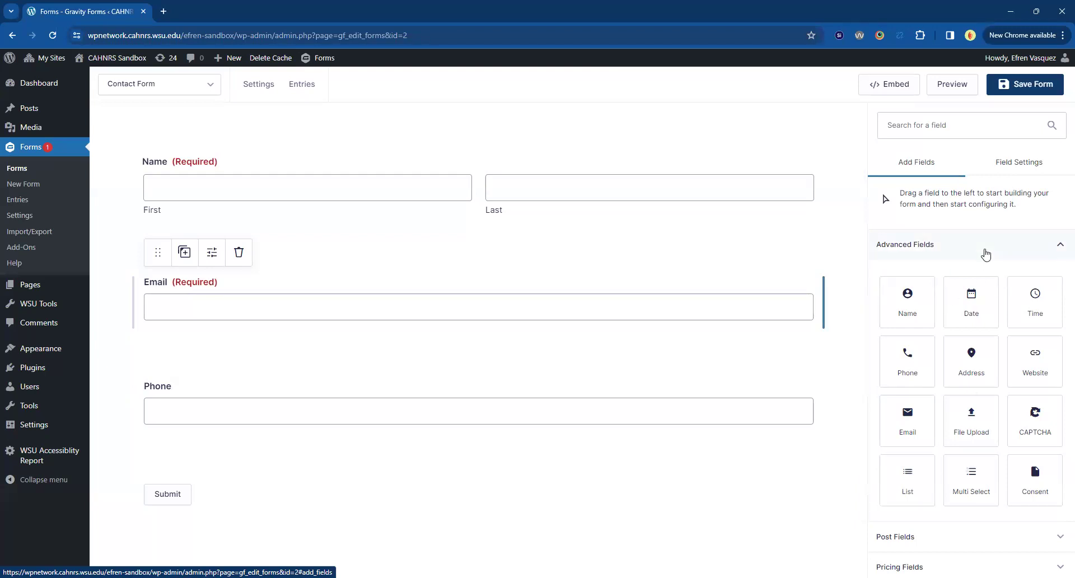
Add a Radio Buttons field below Phone labelled 'What do you need help with?'.
{"action": "left_click", "coordinate": [923, 244]}
{"action": "left_click", "coordinate": [986, 241]}
{"action": "left_click_drag", "start_coordinate": [1035, 352], "coordinate": [242, 498]}
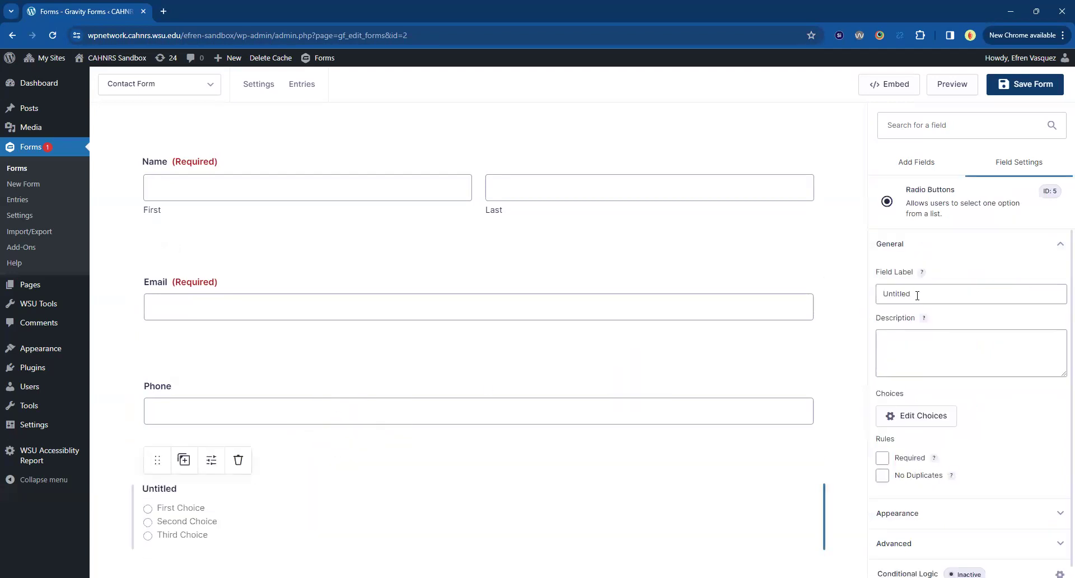
{"action": "double_click", "coordinate": [924, 295]}
{"action": "type", "text": "What d"}
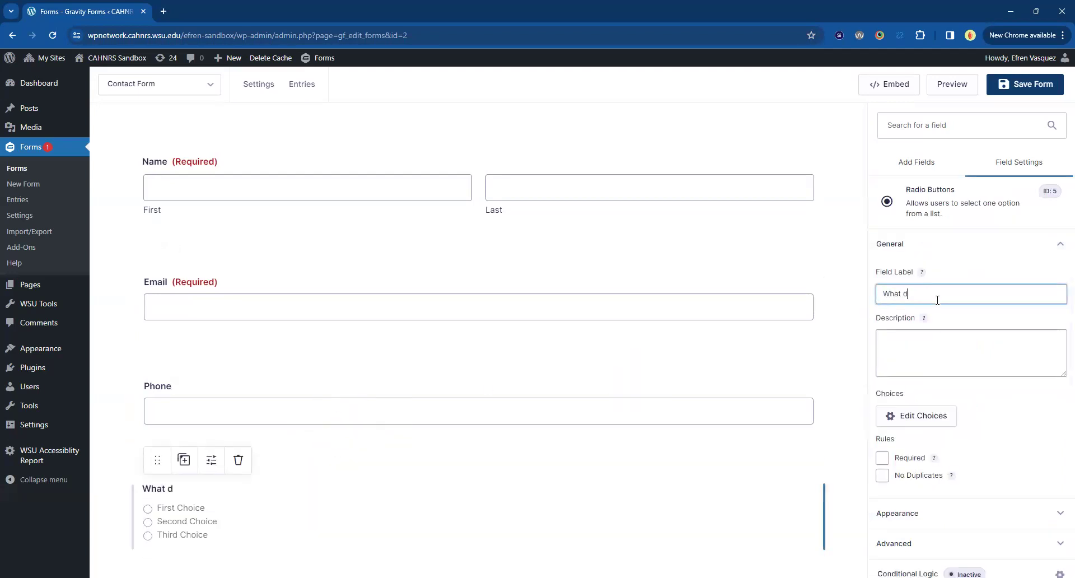
{"action": "type", "text": "o you need help with?"}
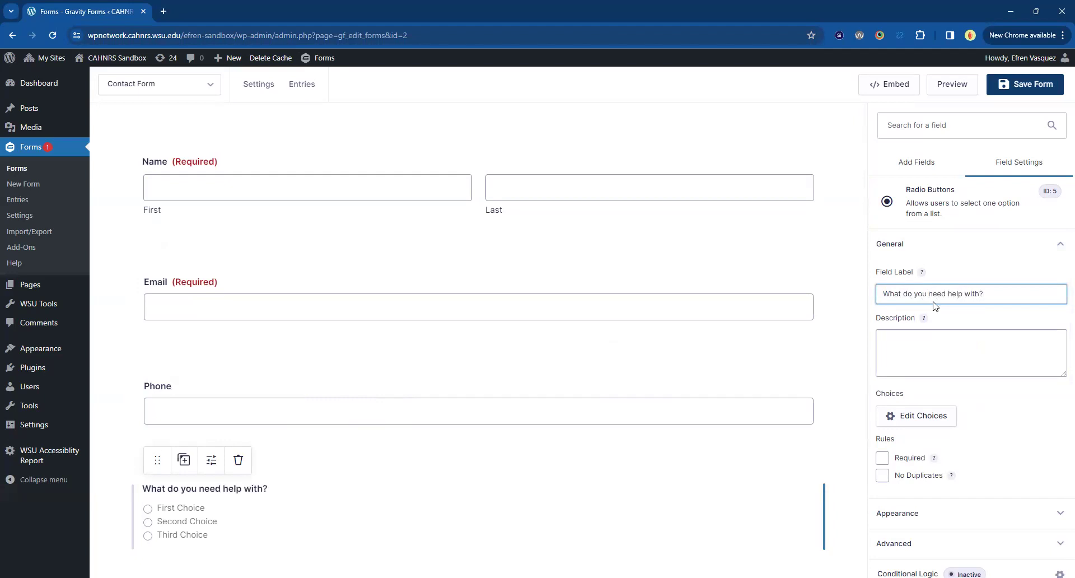
Rename the three choices to Web Training, Web Design and Accessibility Training.
{"action": "scroll", "coordinate": [389, 436], "scroll_direction": "down", "scroll_amount": 2}
{"action": "left_click", "coordinate": [890, 415]}
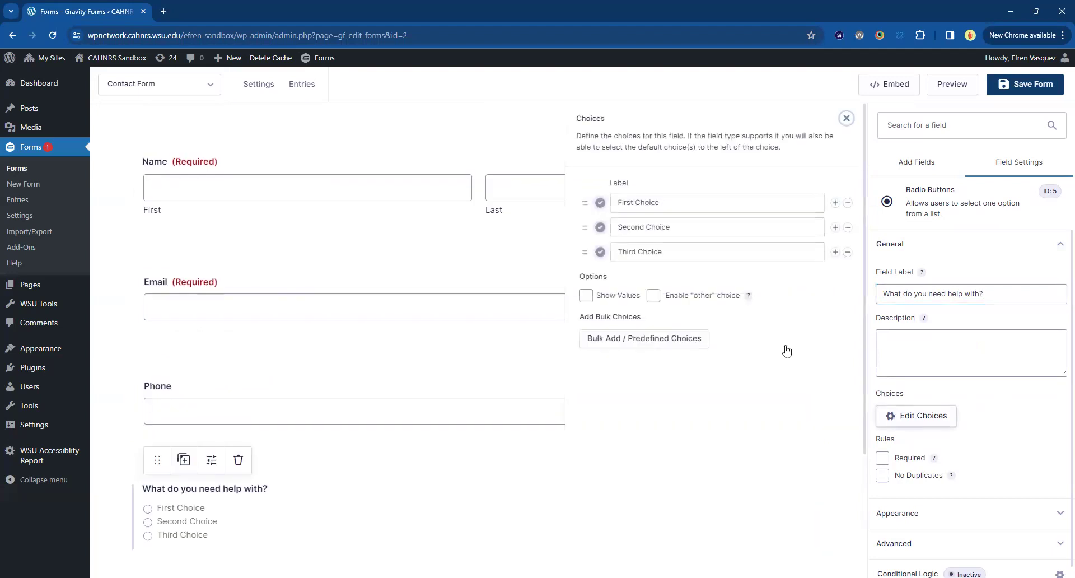
{"action": "triple_click", "coordinate": [666, 203]}
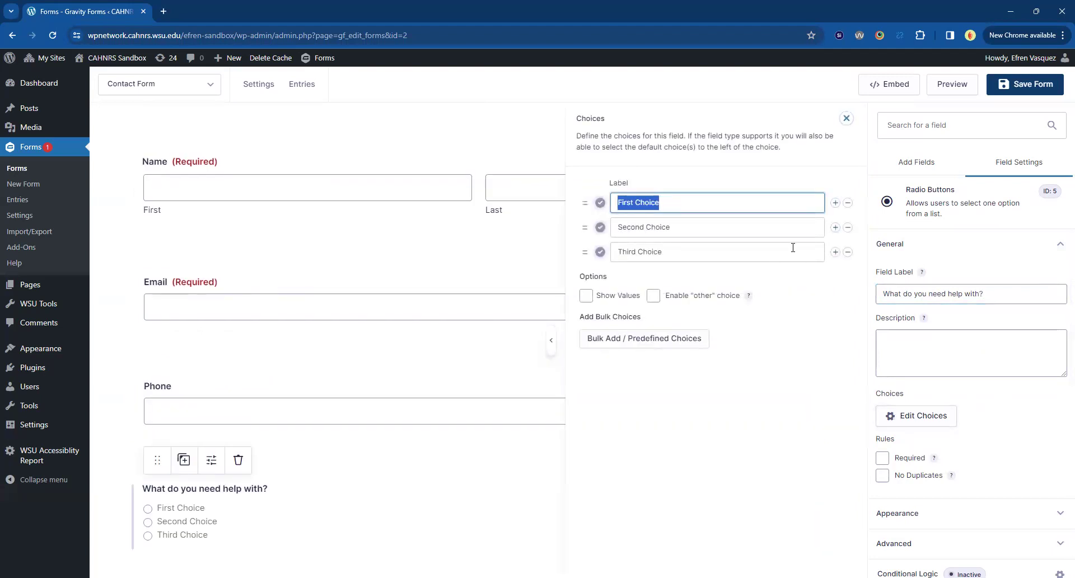
{"action": "type", "text": "Web"}
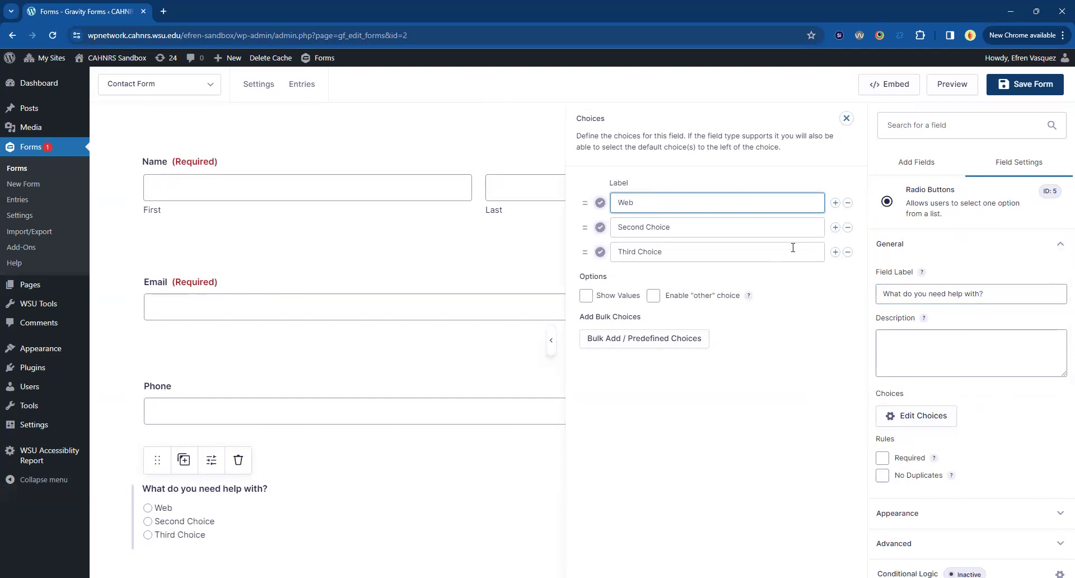
{"action": "type", "text": " Training"}
{"action": "key", "text": "Tab"}
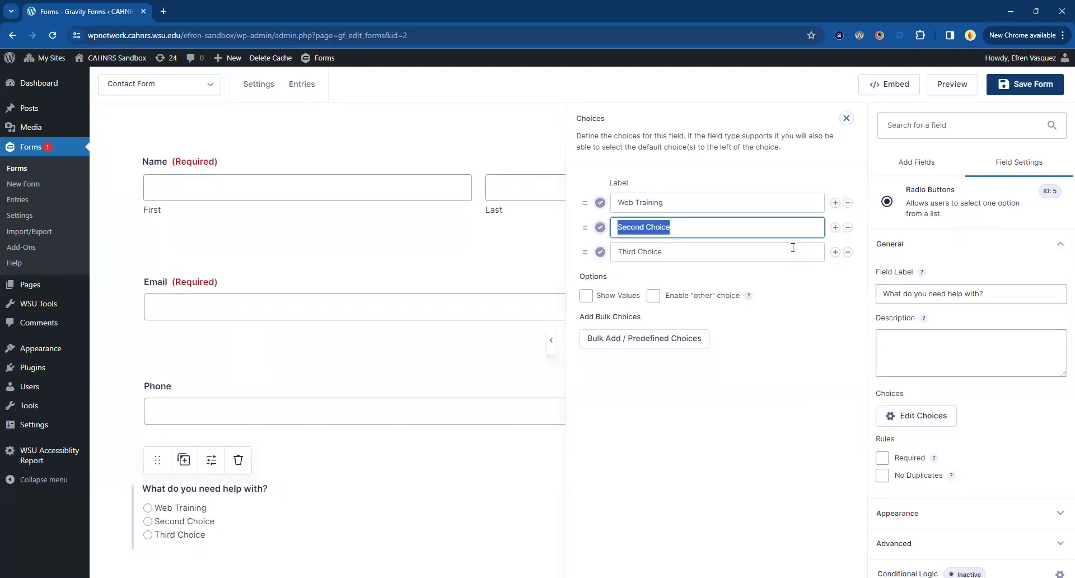
{"action": "type", "text": "Web Design"}
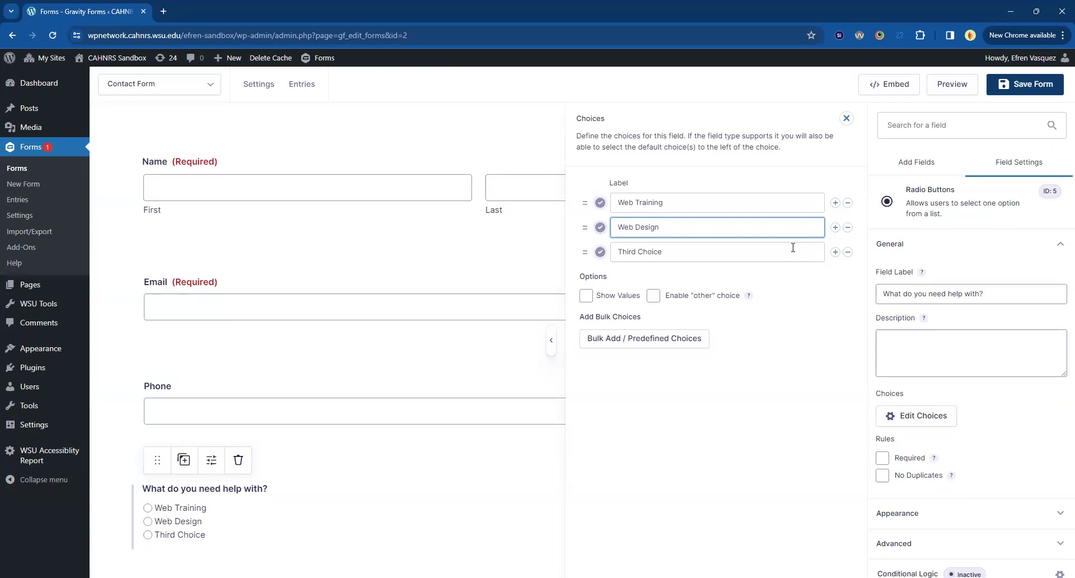
{"action": "key", "text": "Tab"}
{"action": "type", "text": "Accessibility"}
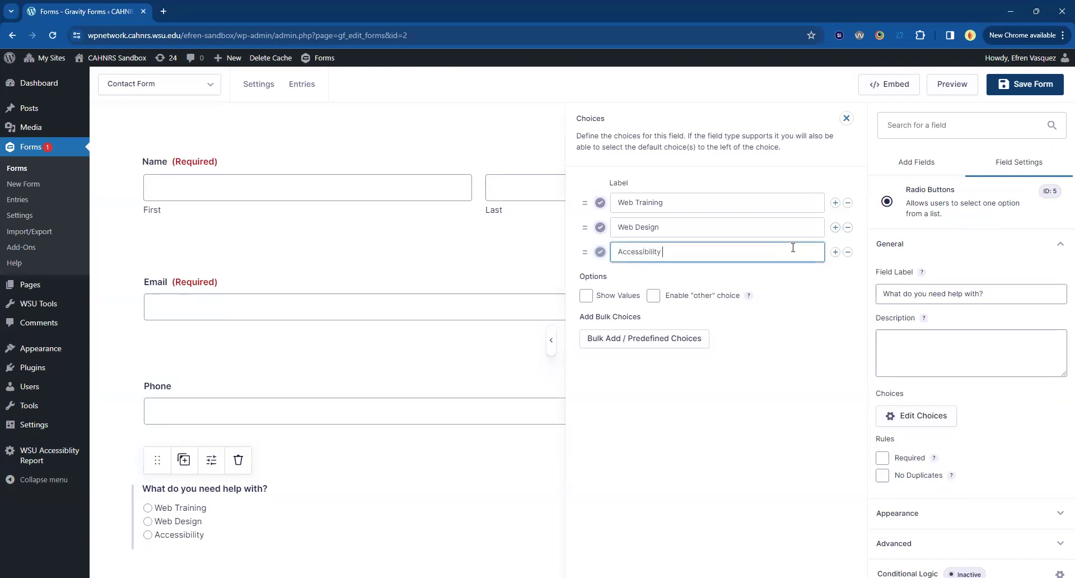
{"action": "type", "text": " Training"}
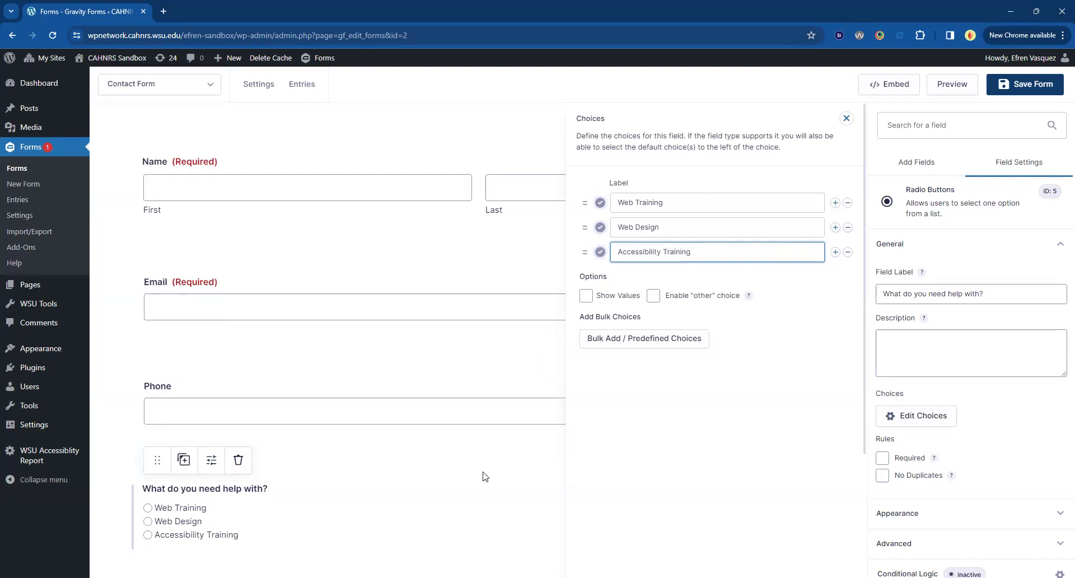
{"action": "scroll", "coordinate": [483, 477], "scroll_direction": "down", "scroll_amount": 1}
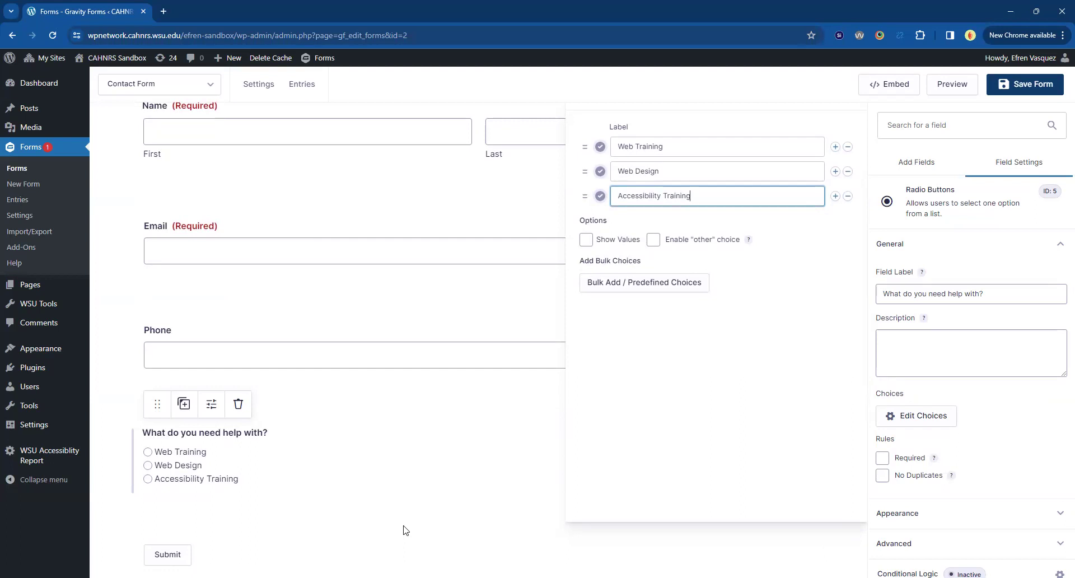
{"action": "left_click", "coordinate": [476, 512]}
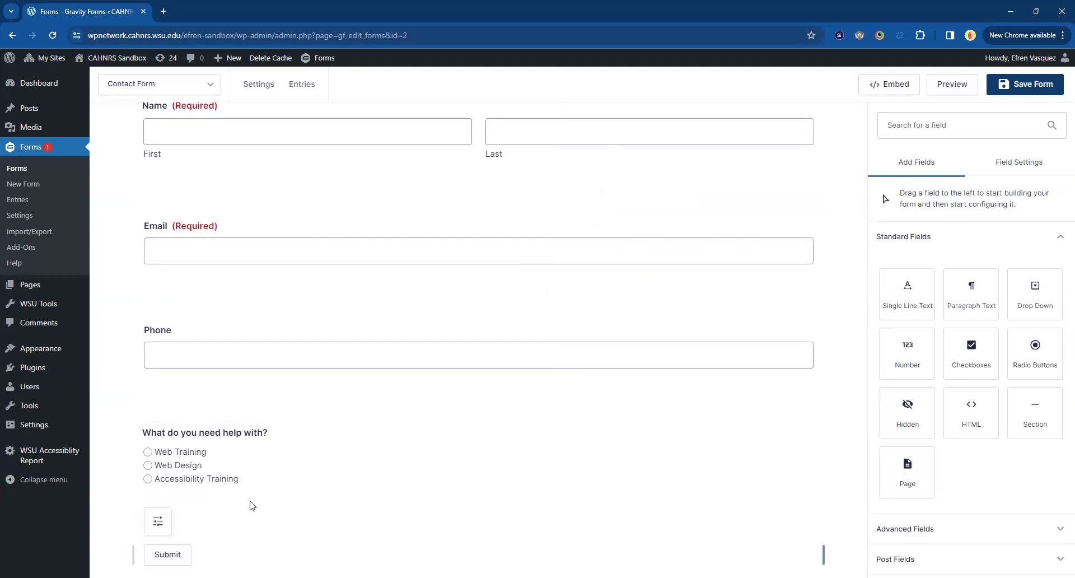
Mark the 'What do you need help with?' radio question Required, then return to Add Fields.
{"action": "left_click", "coordinate": [260, 473]}
{"action": "left_click", "coordinate": [898, 458]}
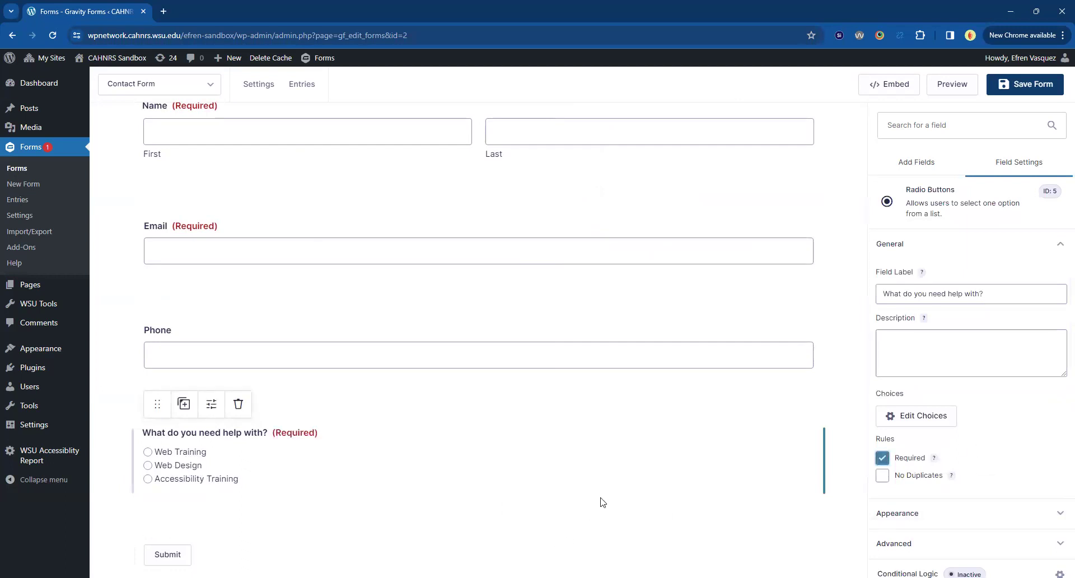
{"action": "scroll", "coordinate": [602, 503], "scroll_direction": "down", "scroll_amount": 2}
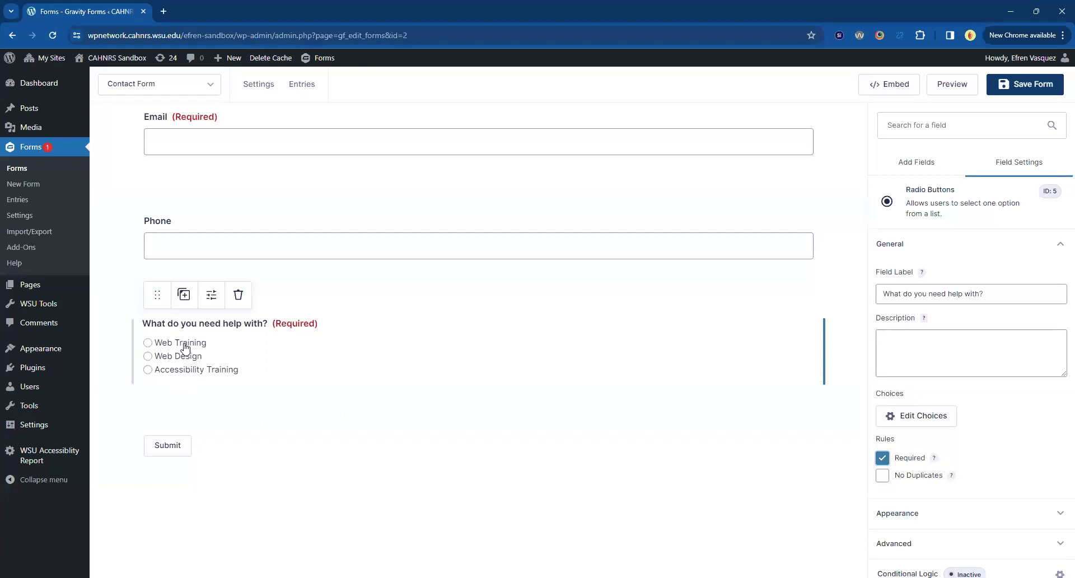
{"action": "left_click", "coordinate": [926, 246]}
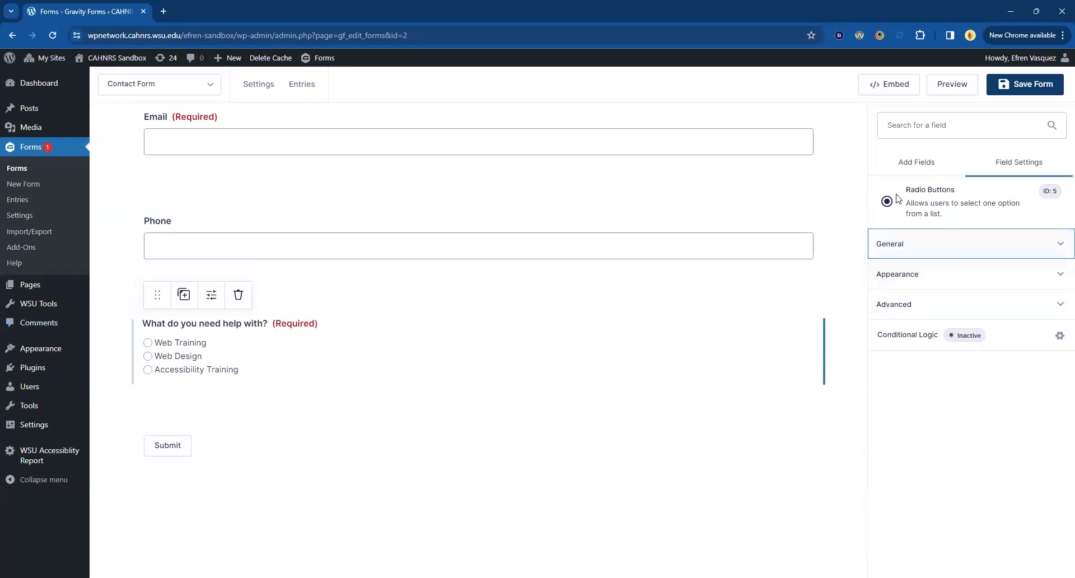
{"action": "left_click", "coordinate": [894, 166]}
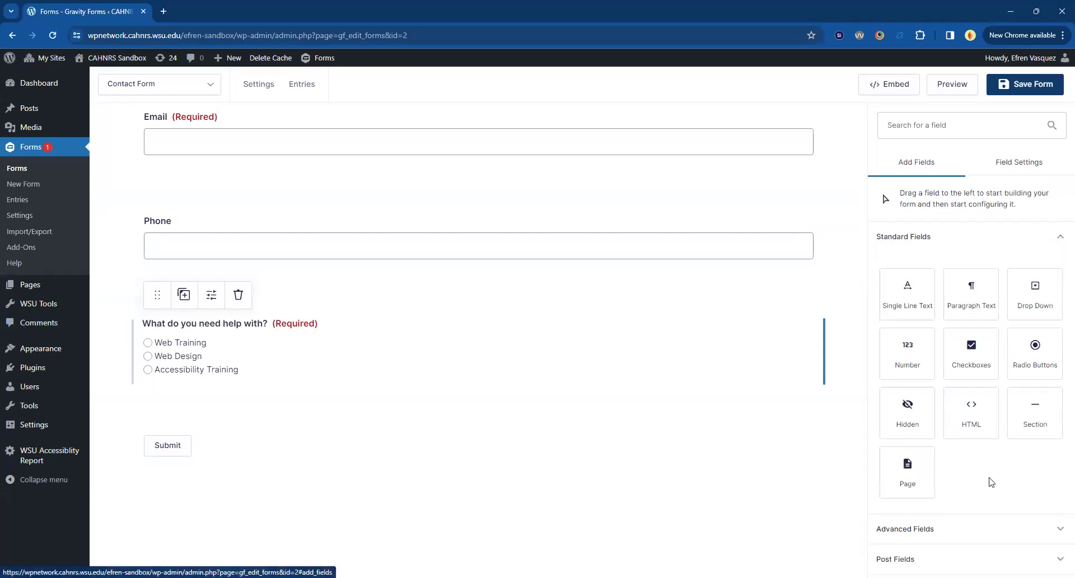
Add a Website field below the help question labelled 'What website would you like training on?'.
{"action": "scroll", "coordinate": [991, 481], "scroll_direction": "down", "scroll_amount": 1}
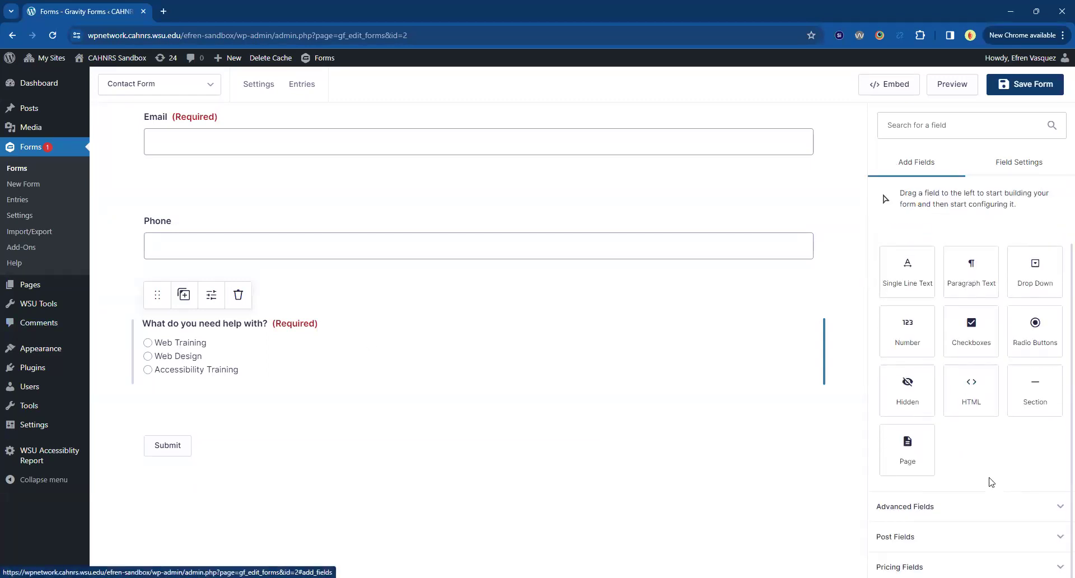
{"action": "left_click", "coordinate": [958, 508]}
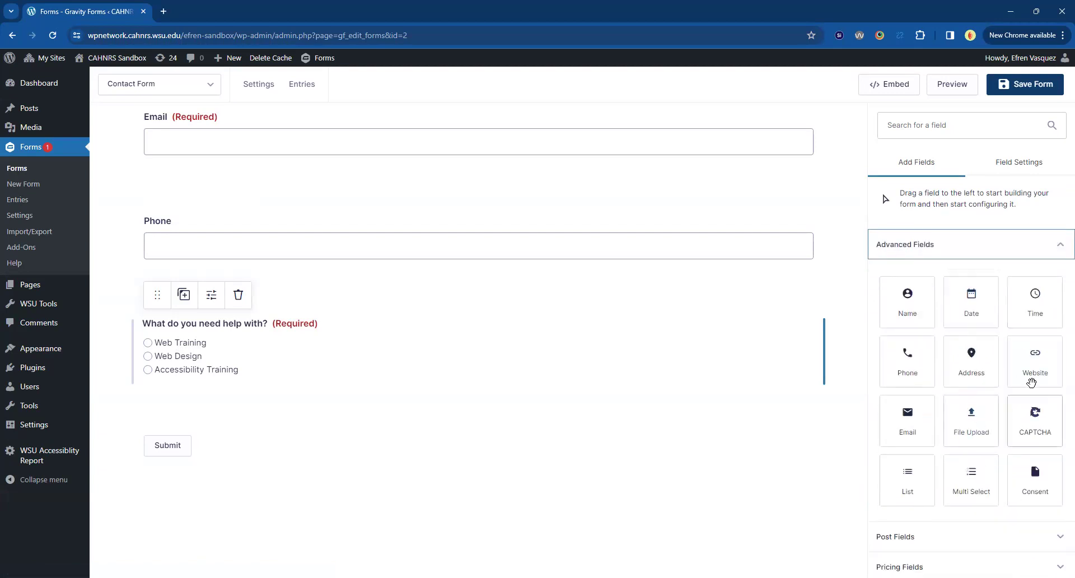
{"action": "left_click_drag", "start_coordinate": [1035, 354], "coordinate": [162, 435]}
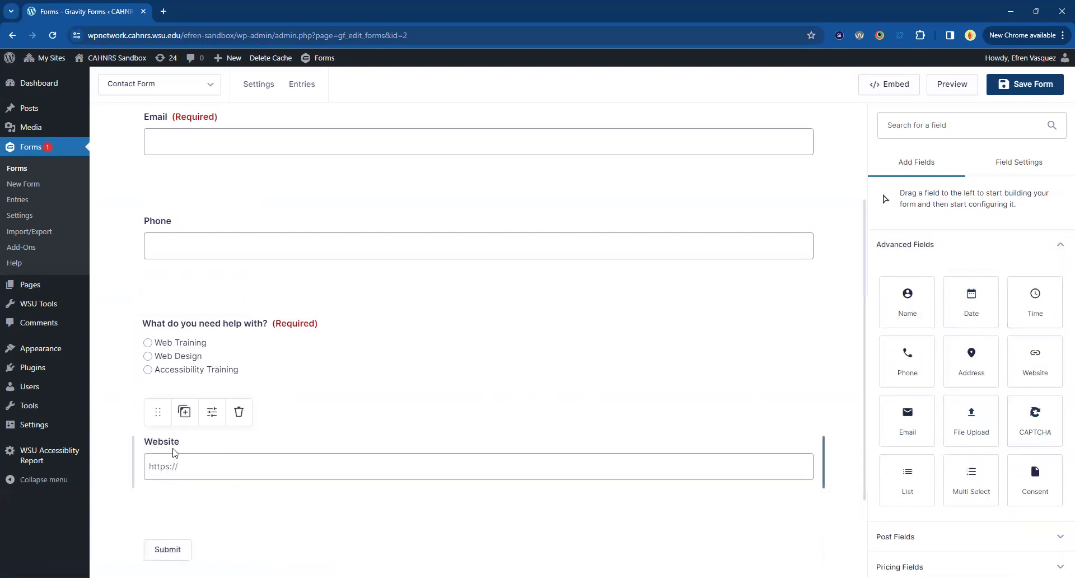
{"action": "left_click", "coordinate": [930, 246]}
{"action": "double_click", "coordinate": [905, 293]}
{"action": "type", "text": "What website"}
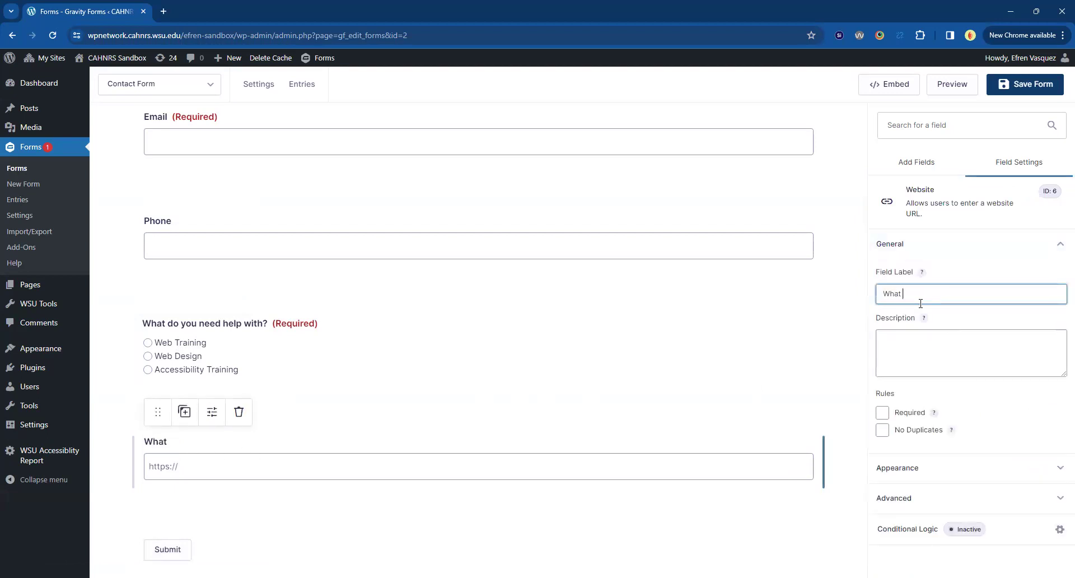
{"action": "key", "text": "BackSpace"}
{"action": "key", "text": "BackSpace"}
{"action": "type", "text": "ld you like training on?"}
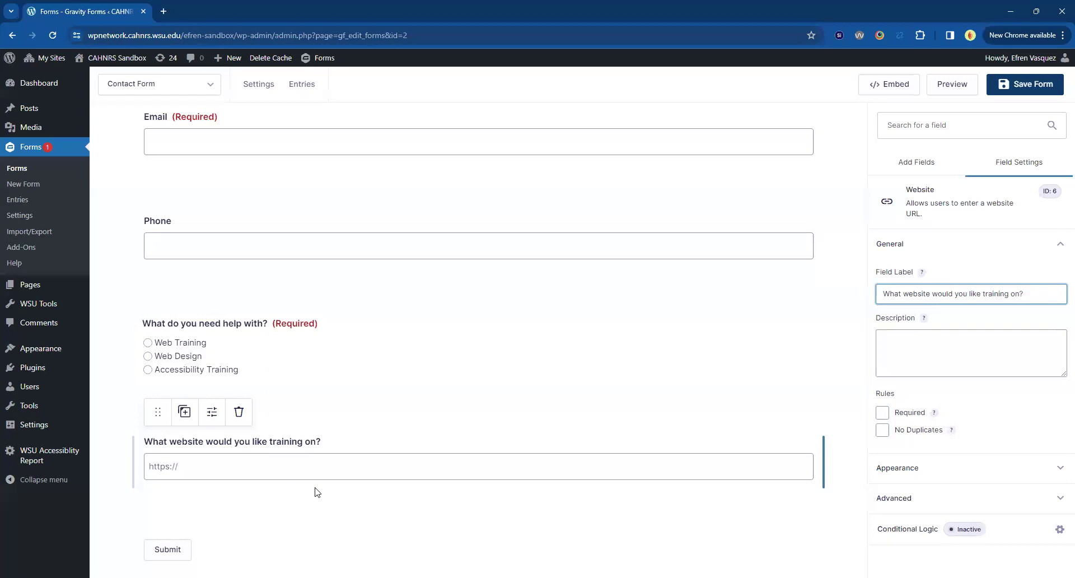
{"action": "left_click", "coordinate": [193, 445]}
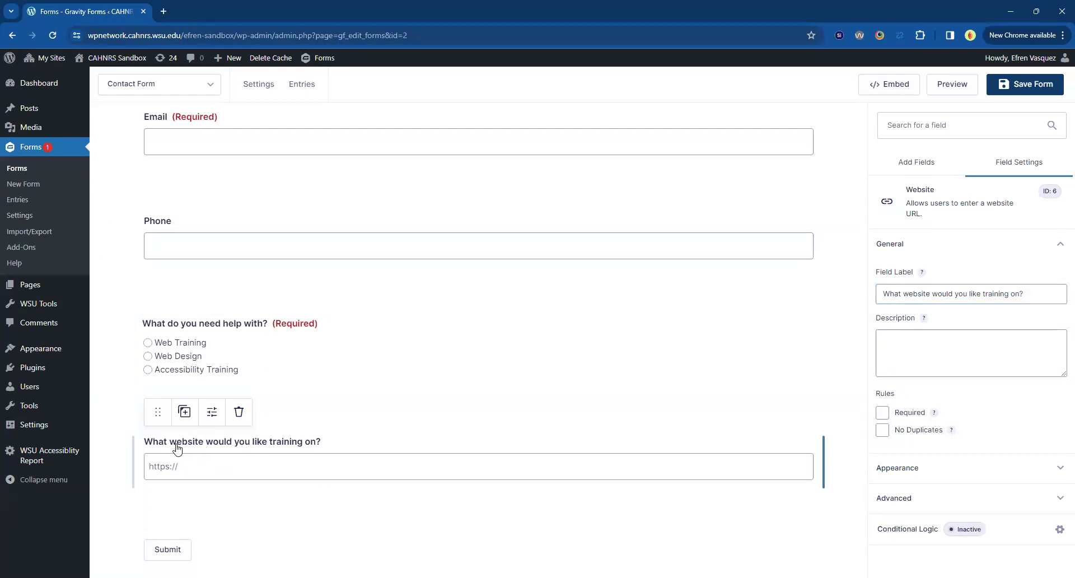
Enable conditional logic on the website field: show it only when the help answer is Web Training.
{"action": "left_click", "coordinate": [923, 538]}
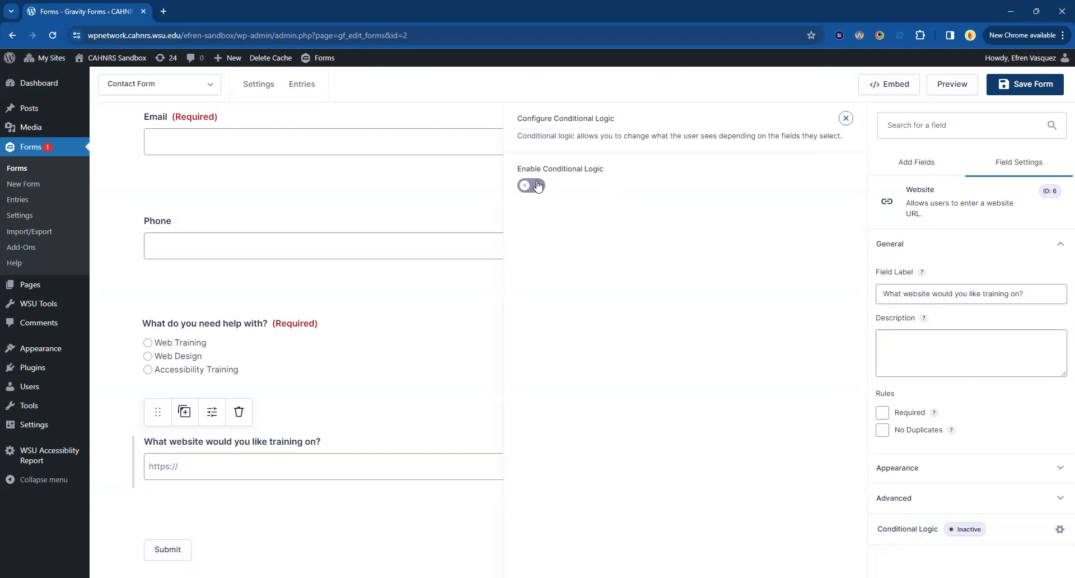
{"action": "left_click", "coordinate": [533, 187]}
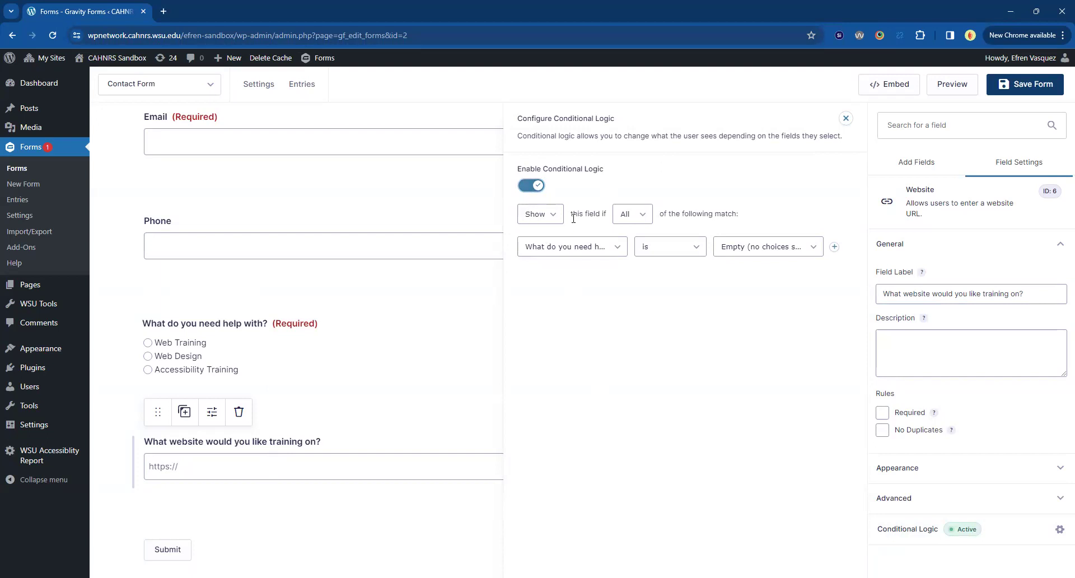
{"action": "left_click", "coordinate": [565, 253]}
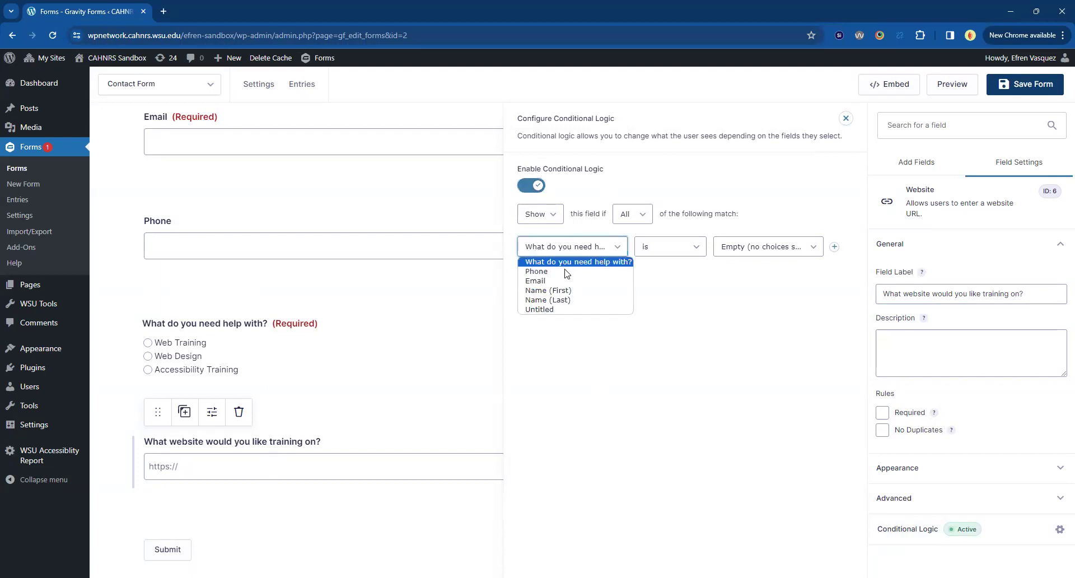
{"action": "left_click", "coordinate": [614, 264]}
{"action": "left_click", "coordinate": [740, 249]}
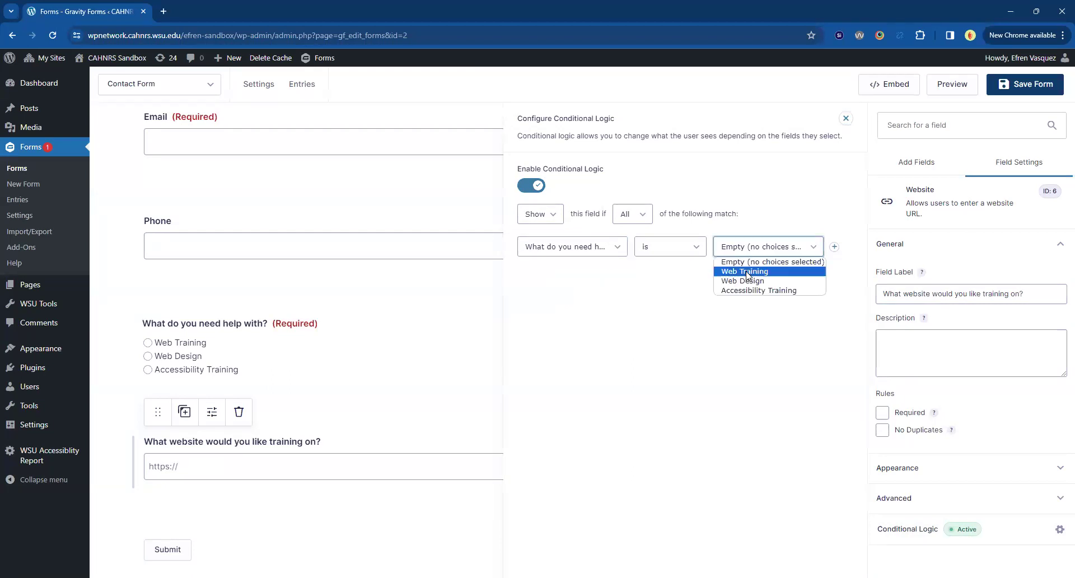
{"action": "left_click", "coordinate": [744, 271]}
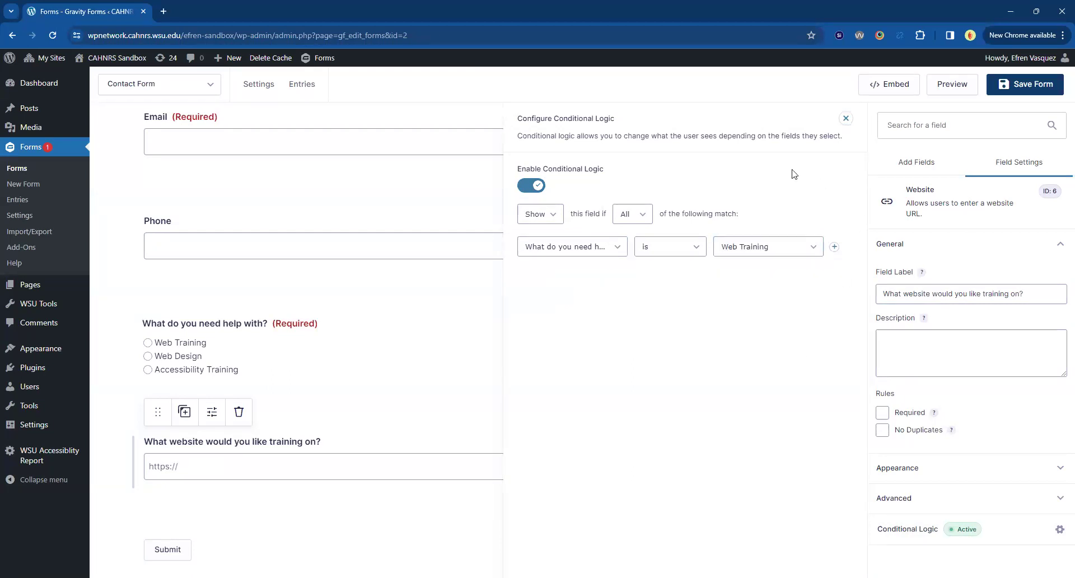
{"action": "left_click", "coordinate": [780, 92]}
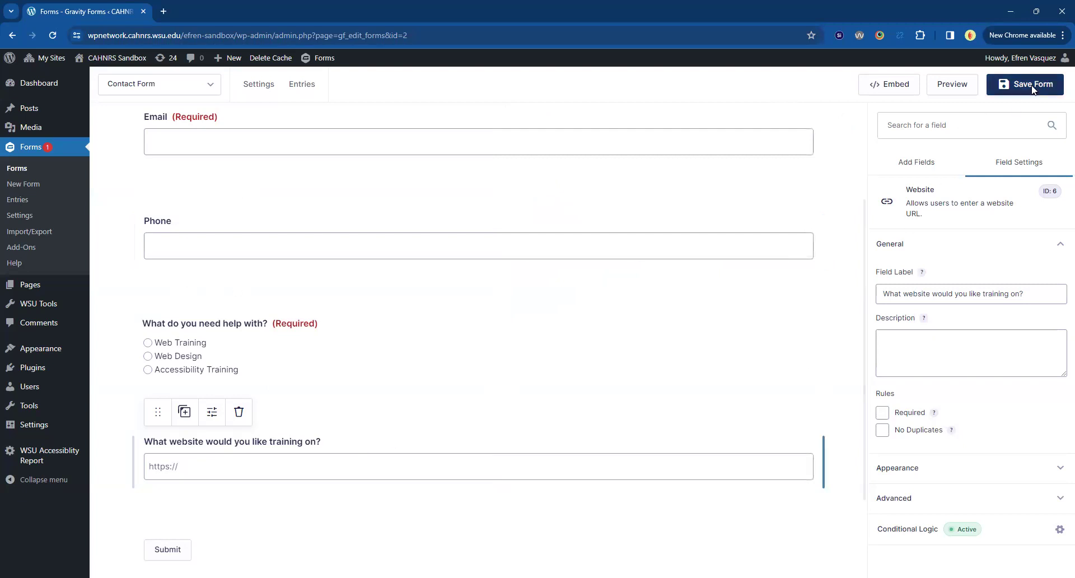
Save the Contact Form and open its live preview.
{"action": "left_click", "coordinate": [1013, 84]}
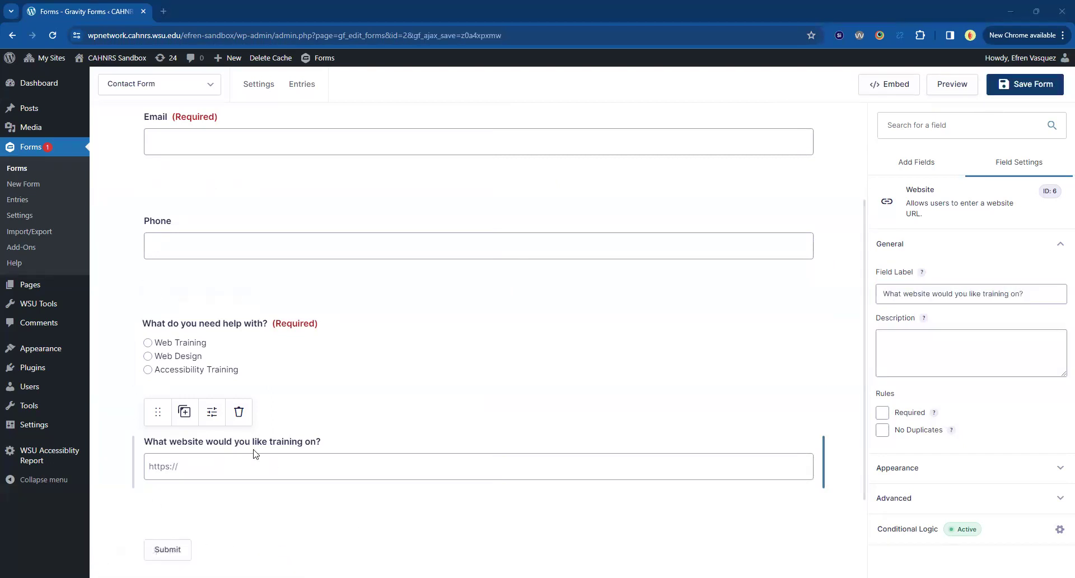
{"action": "left_click", "coordinate": [941, 88]}
In the preview, switch between help answers to confirm the website question shows only for Web Training.
{"action": "left_click", "coordinate": [111, 187]}
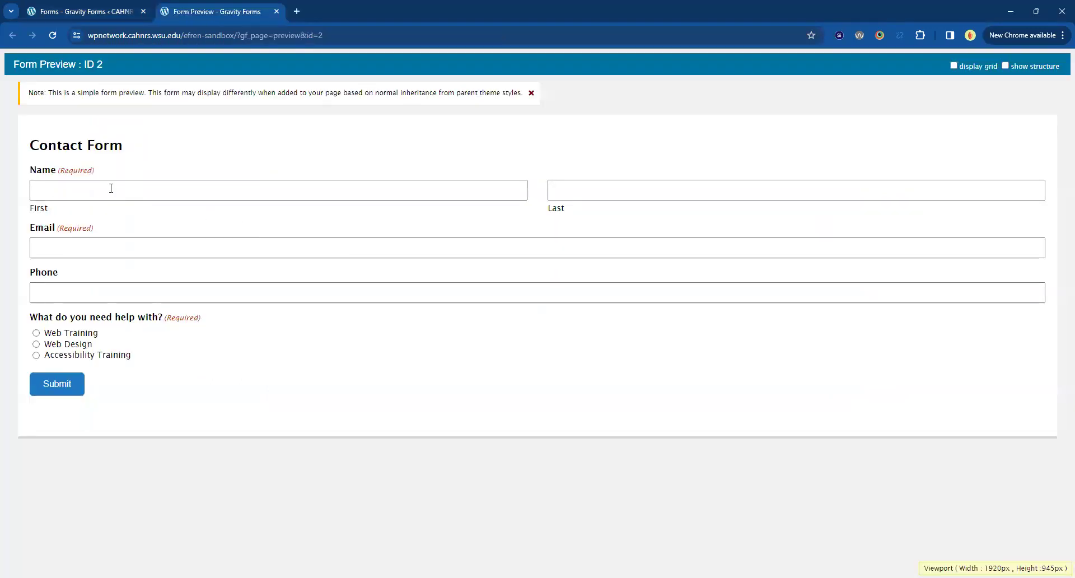
{"action": "left_click", "coordinate": [435, 478]}
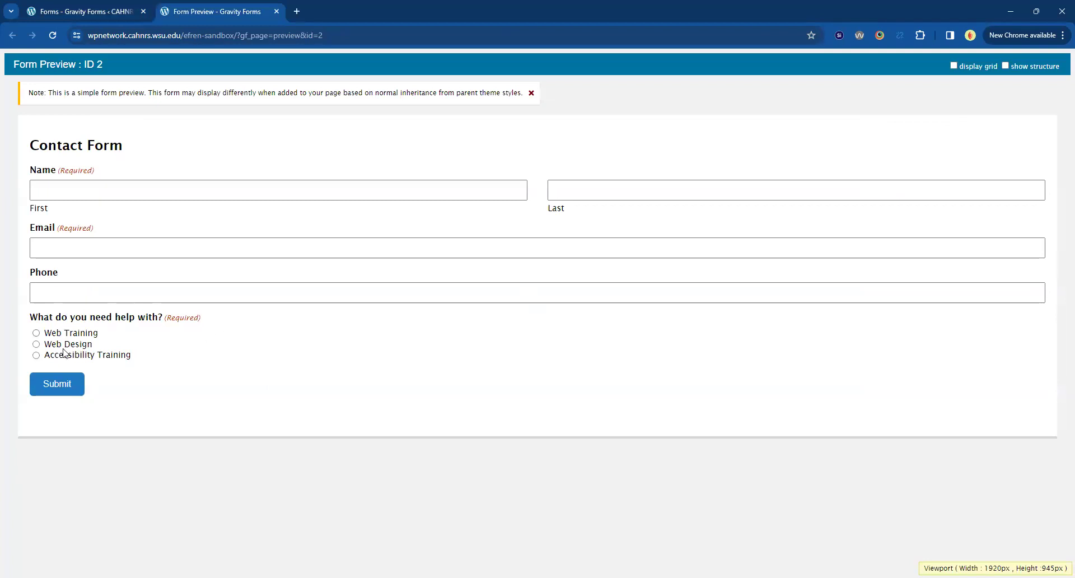
{"action": "left_click", "coordinate": [35, 333]}
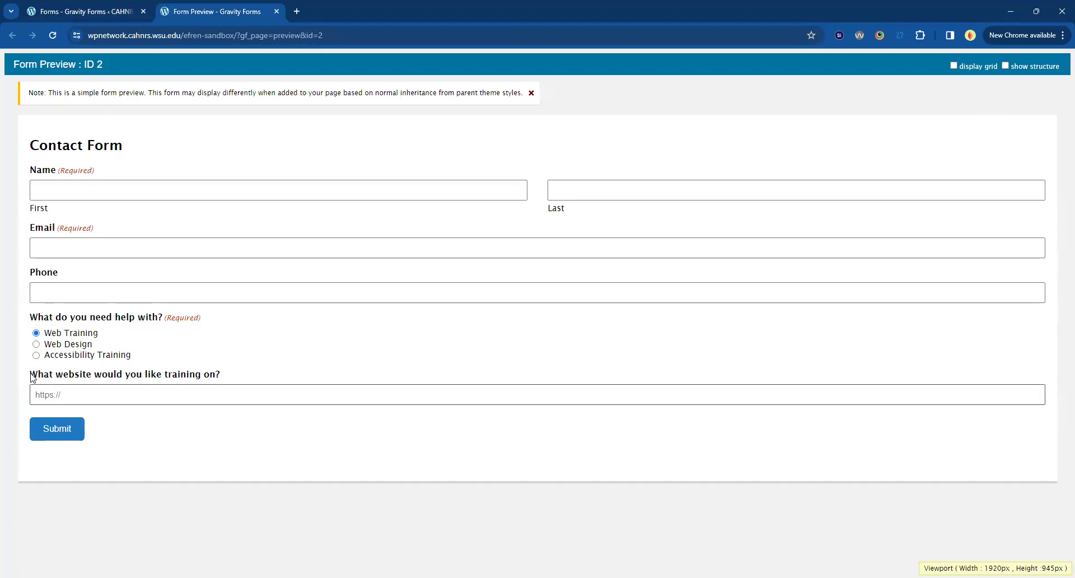
{"action": "left_click", "coordinate": [66, 344]}
{"action": "left_click", "coordinate": [64, 354]}
{"action": "left_click", "coordinate": [64, 344]}
{"action": "left_click", "coordinate": [64, 355]}
{"action": "left_click", "coordinate": [65, 345]}
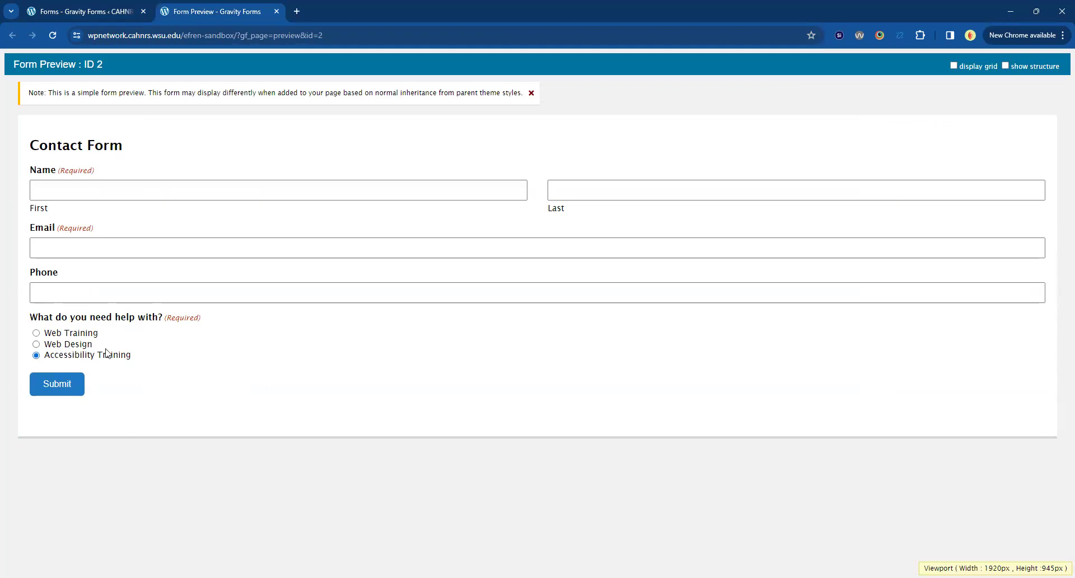
{"action": "left_click", "coordinate": [70, 16]}
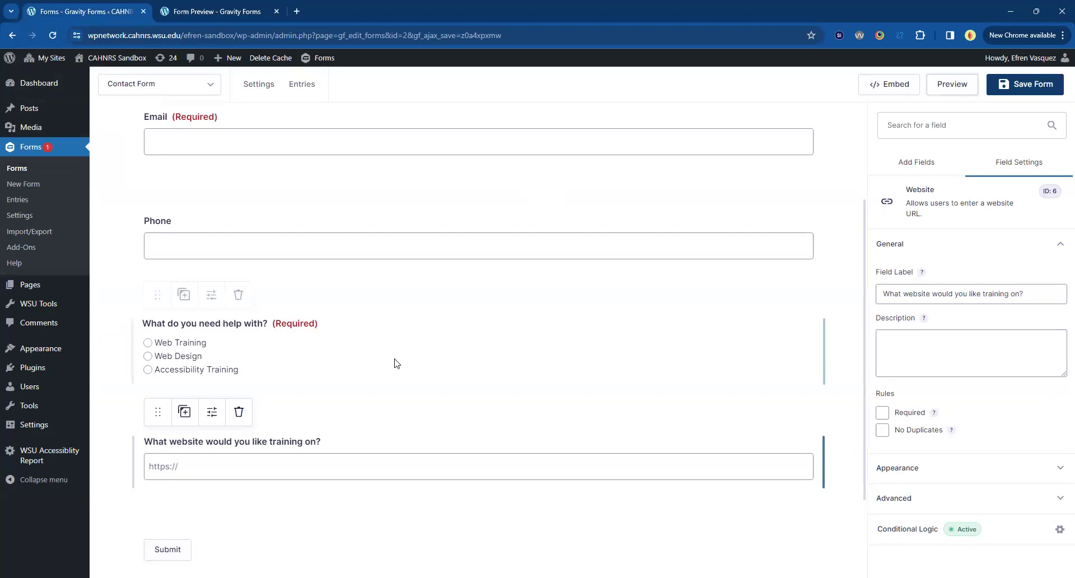
Drag a Section break from Standard Fields below the website question and select it.
{"action": "scroll", "coordinate": [397, 375], "scroll_direction": "down", "scroll_amount": 2}
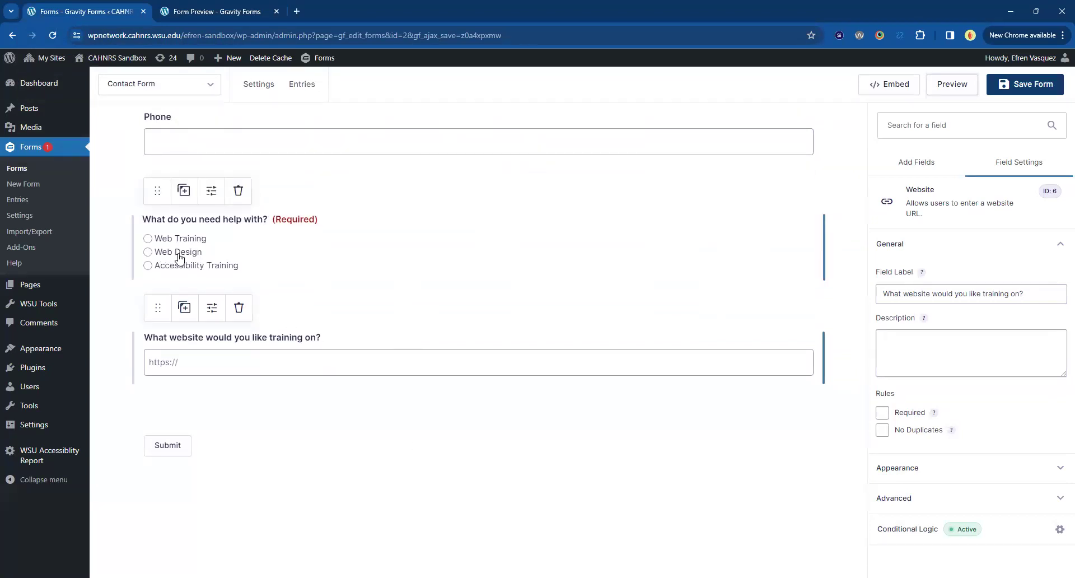
{"action": "left_click", "coordinate": [930, 256]}
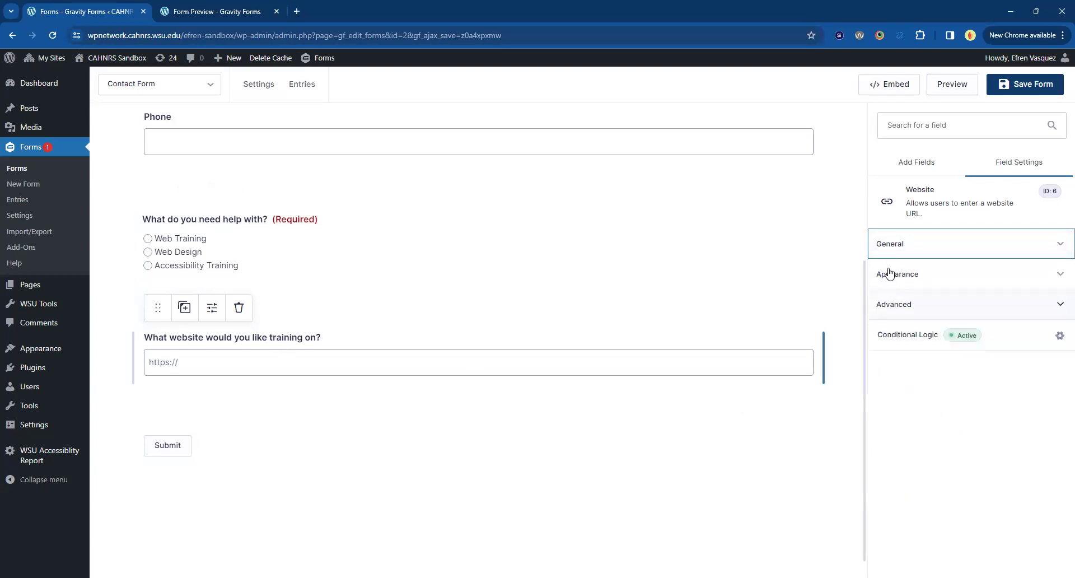
{"action": "left_click", "coordinate": [908, 172]}
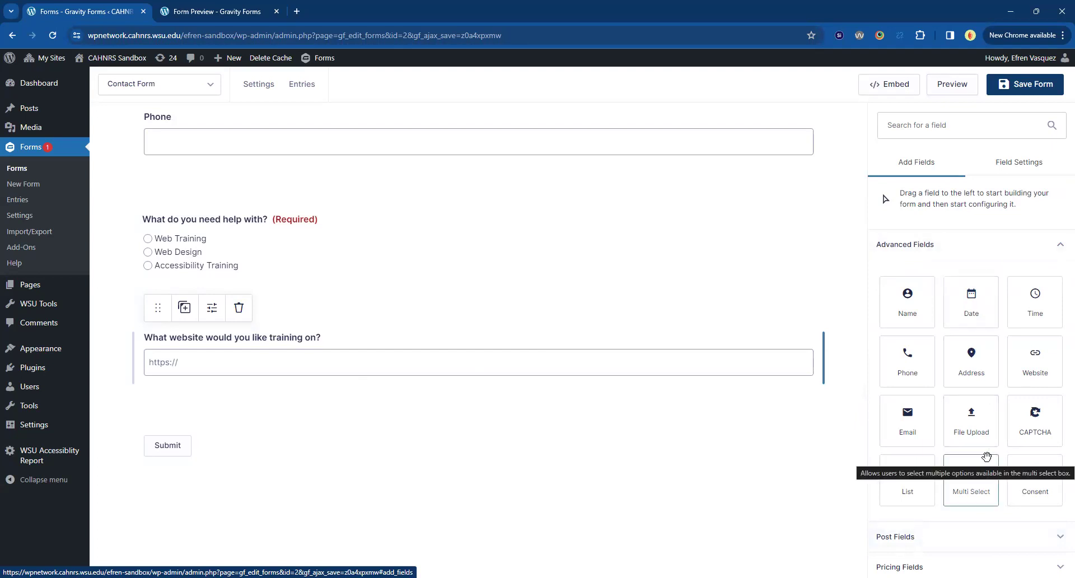
{"action": "left_click", "coordinate": [905, 244]}
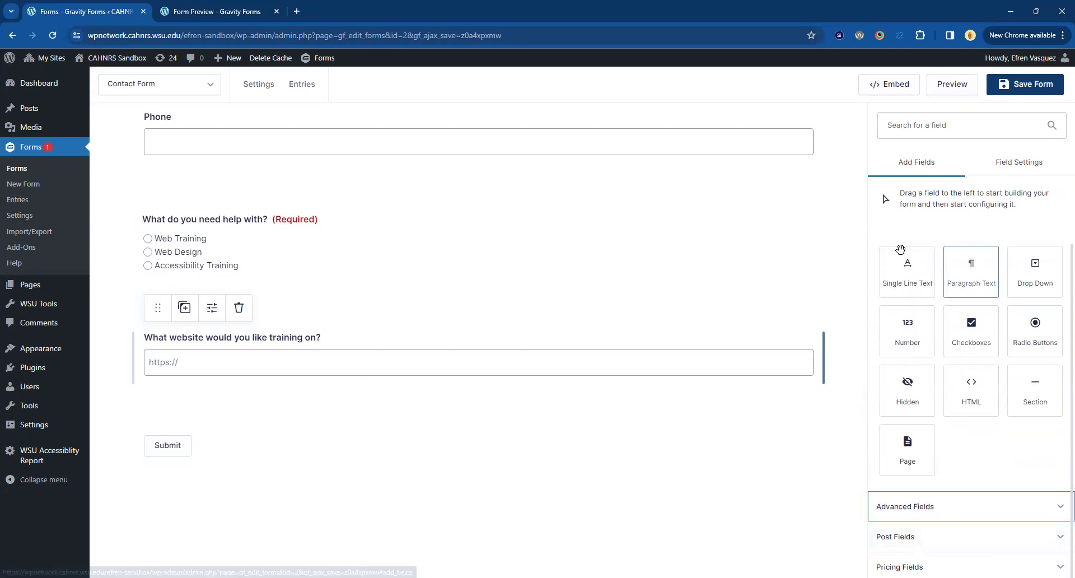
{"action": "left_click_drag", "start_coordinate": [1048, 406], "coordinate": [441, 446]}
{"action": "scroll", "coordinate": [228, 390], "scroll_direction": "down", "scroll_amount": 1}
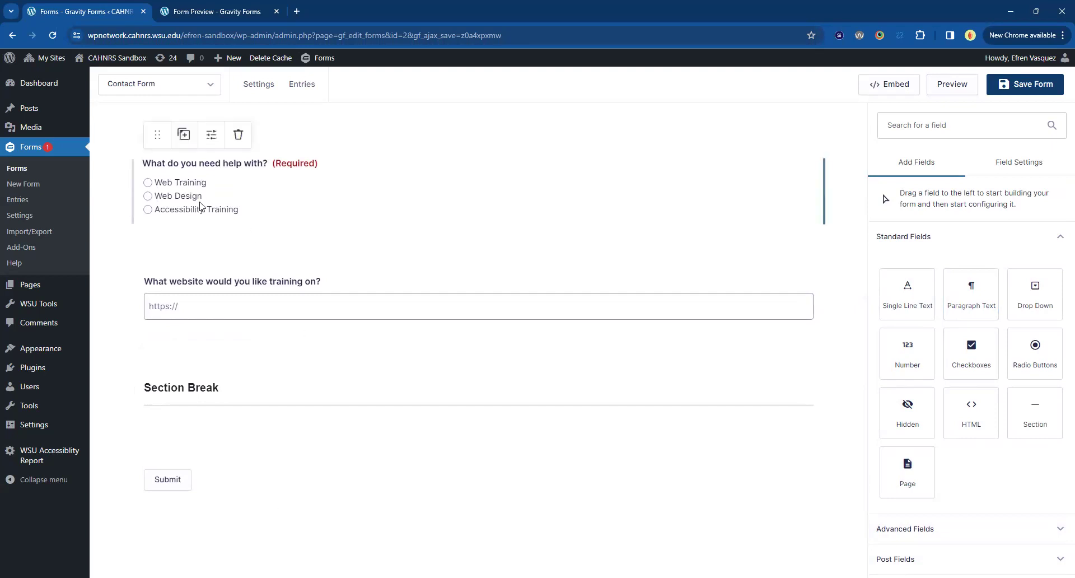
{"action": "mouse_move", "coordinate": [202, 406]}
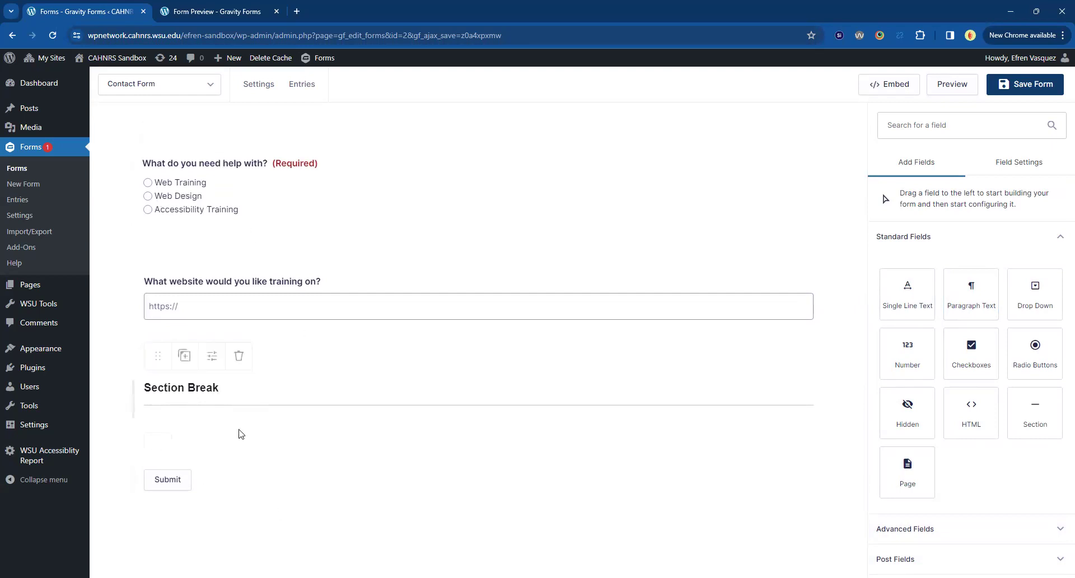
{"action": "left_click", "coordinate": [193, 391]}
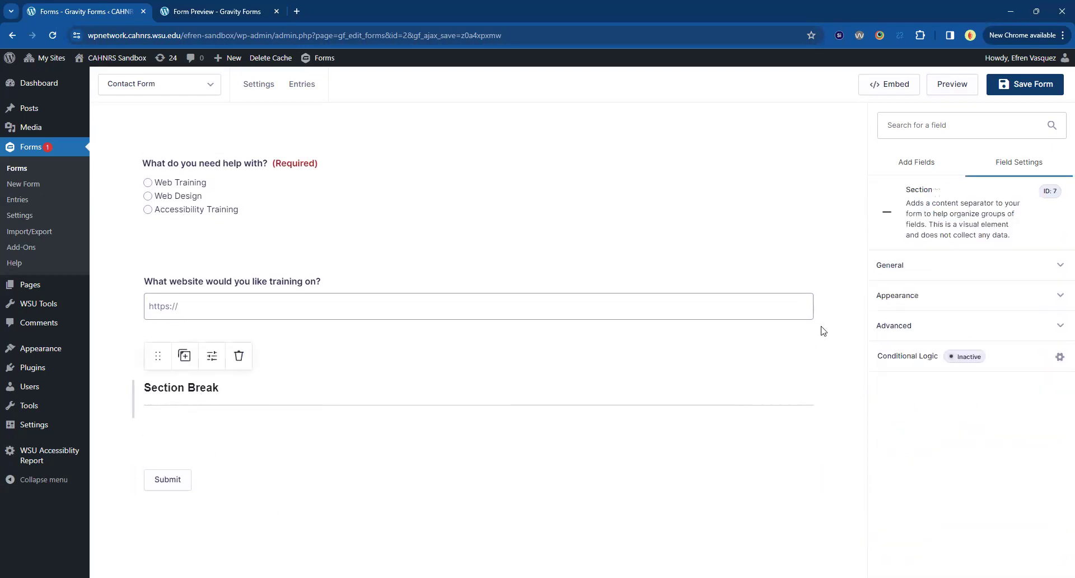
Rename the section break's label to 'Web Design Questions'.
{"action": "left_click", "coordinate": [931, 271]}
{"action": "left_click", "coordinate": [940, 322]}
{"action": "triple_click", "coordinate": [947, 325]}
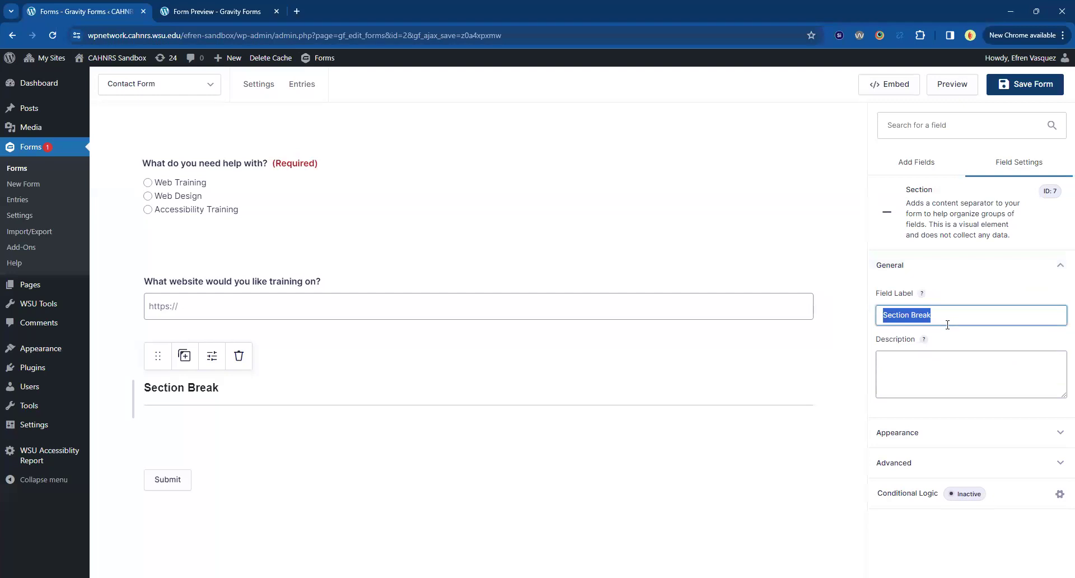
{"action": "type", "text": "Web"}
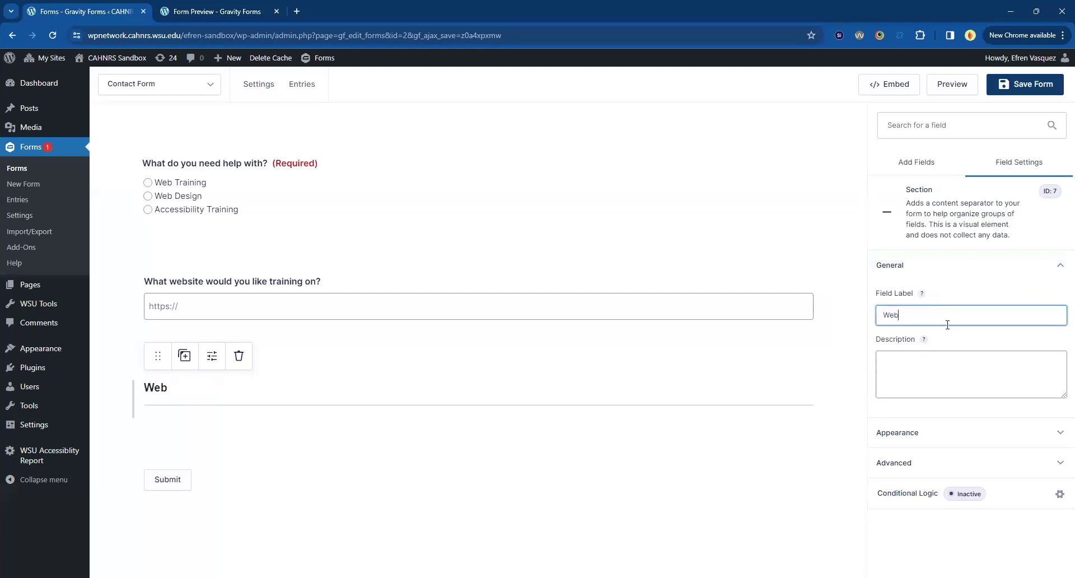
{"action": "type", "text": " Design Questions"}
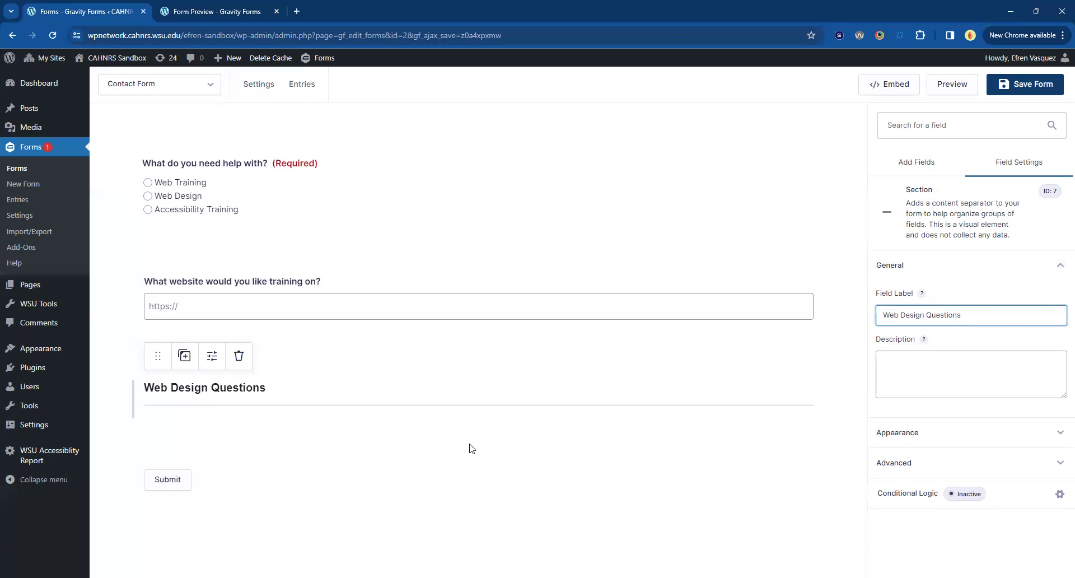
{"action": "left_click", "coordinate": [314, 482]}
Add conditional logic showing the section only when 'What do you need help with?' is Web Design.
{"action": "left_click", "coordinate": [250, 409]}
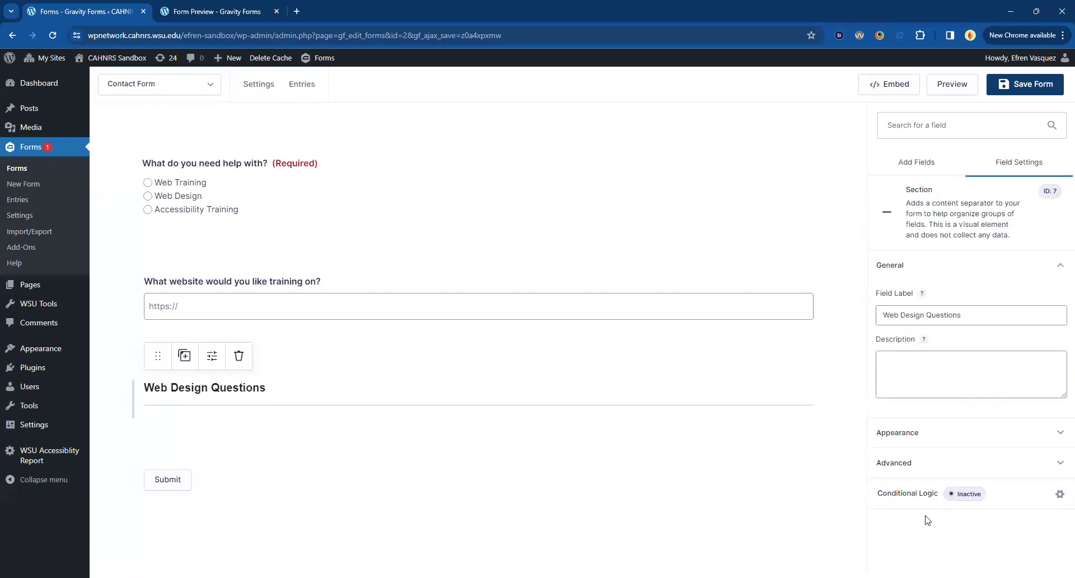
{"action": "left_click", "coordinate": [907, 498]}
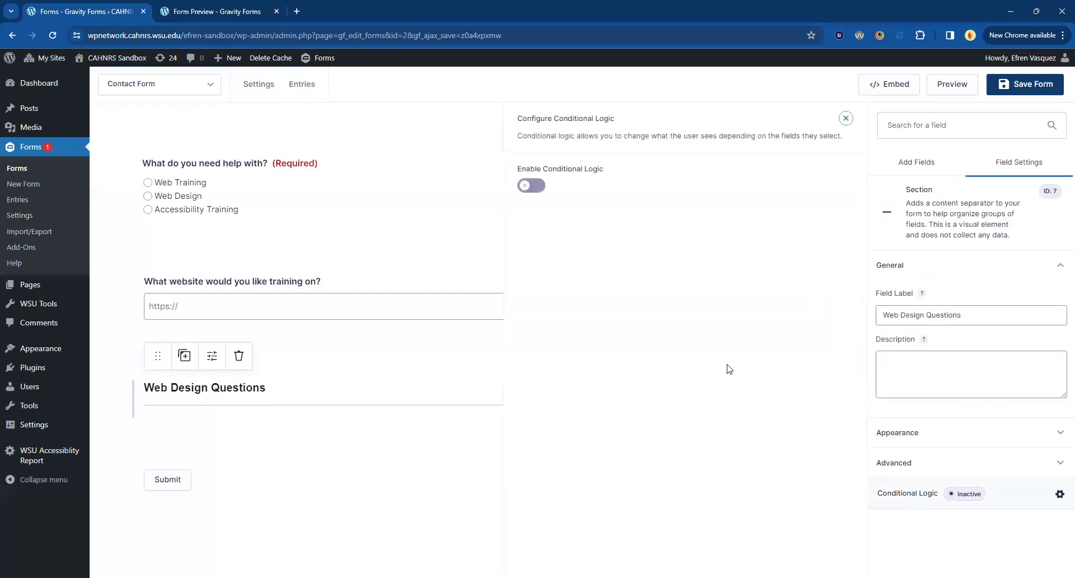
{"action": "left_click", "coordinate": [532, 187]}
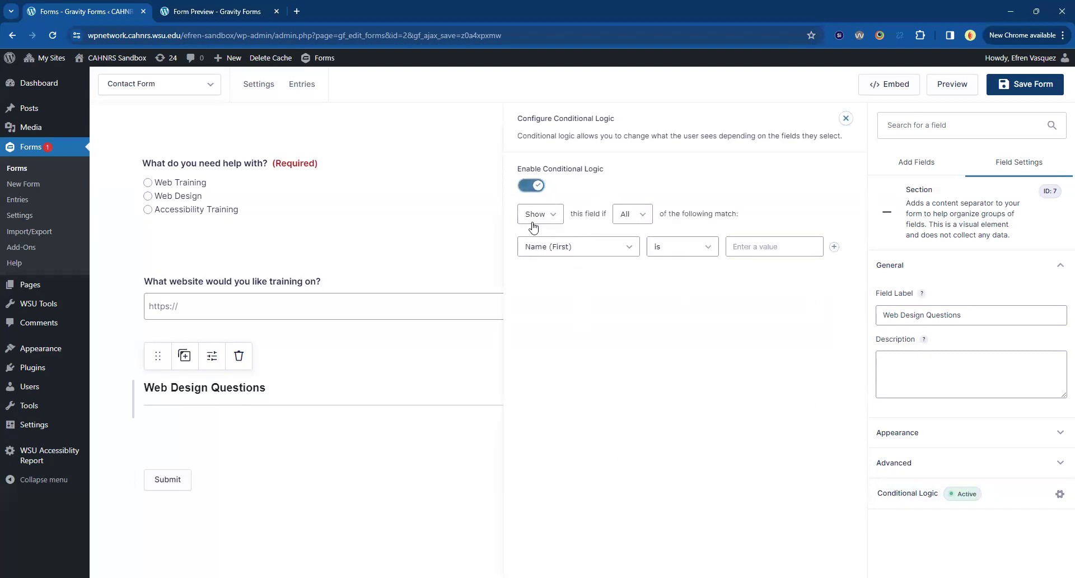
{"action": "left_click", "coordinate": [573, 250]}
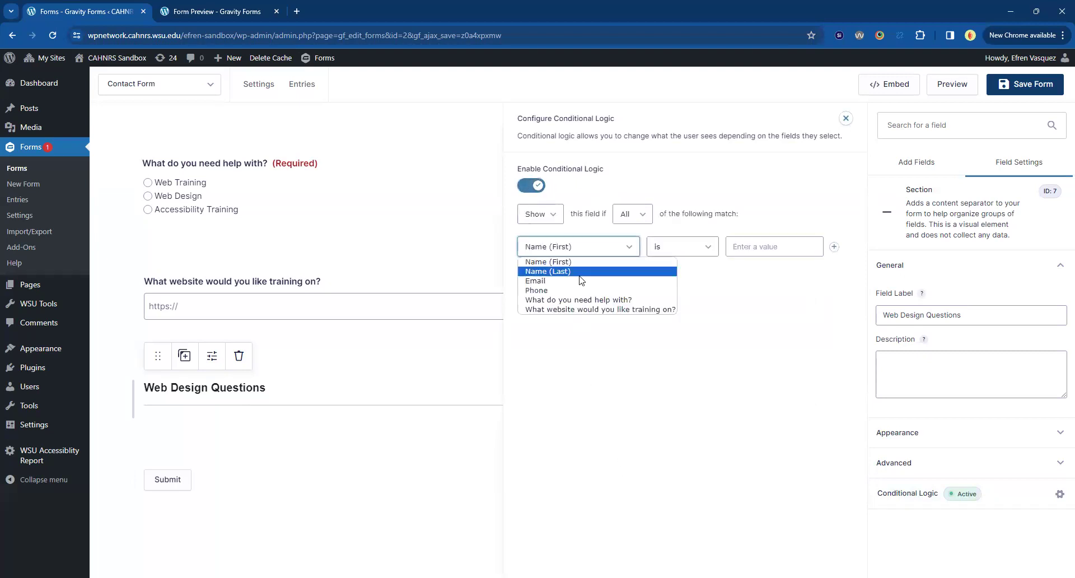
{"action": "left_click", "coordinate": [542, 300]}
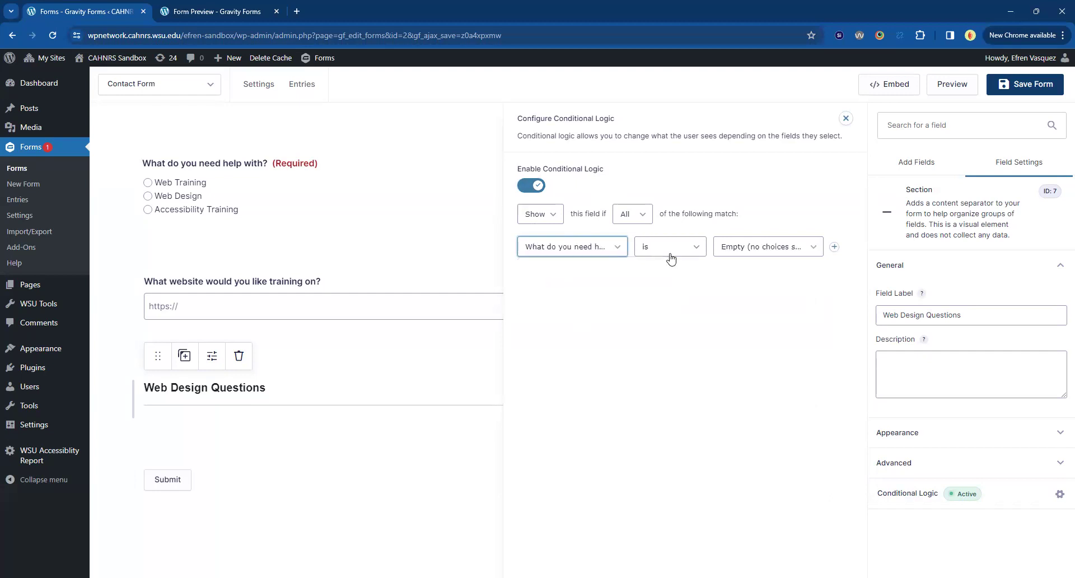
{"action": "left_click", "coordinate": [768, 249]}
{"action": "left_click", "coordinate": [780, 280]}
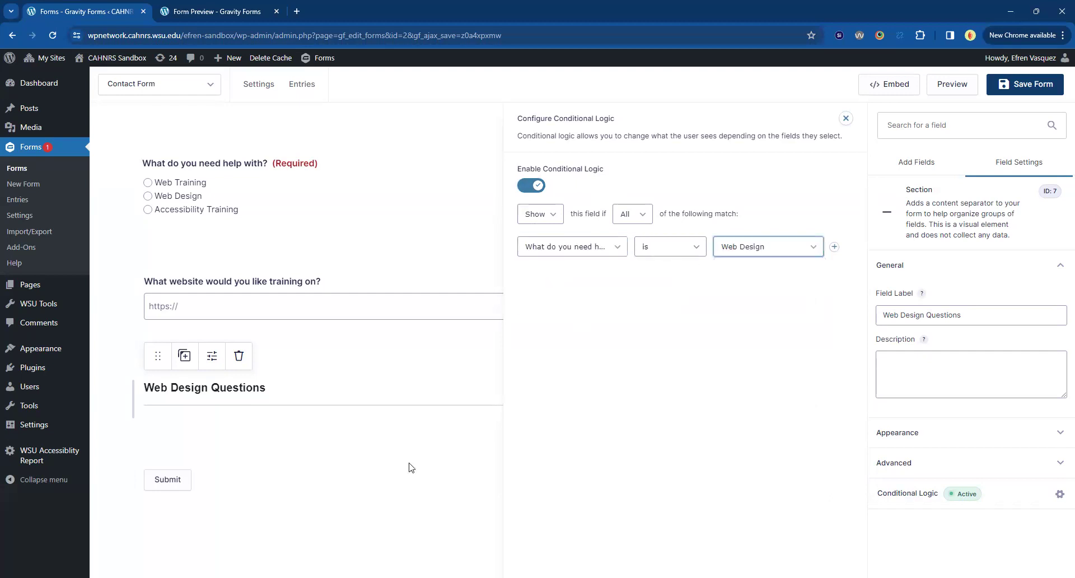
{"action": "left_click", "coordinate": [427, 533]}
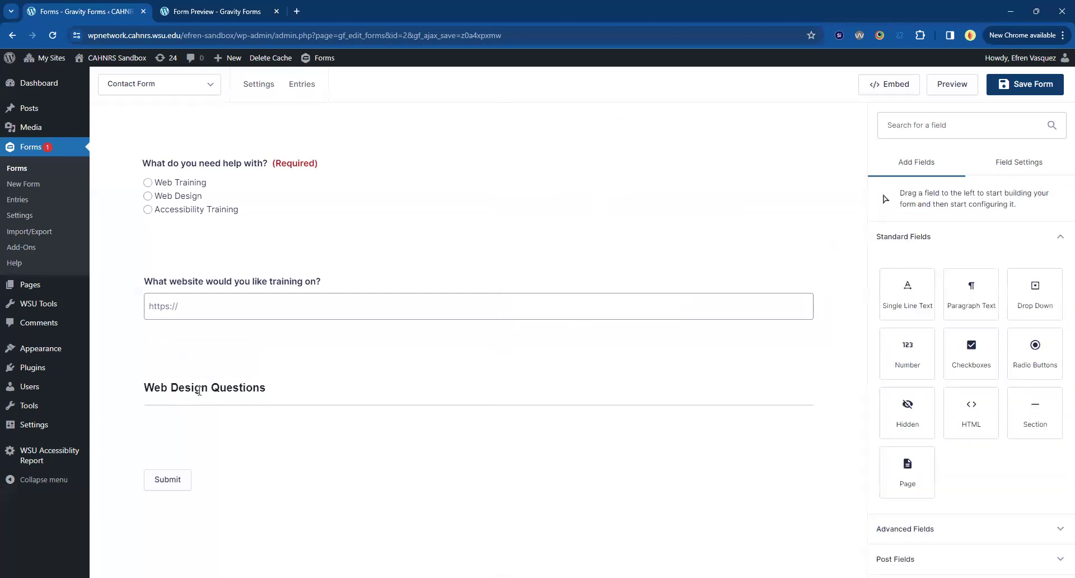
{"action": "mouse_move", "coordinate": [201, 403]}
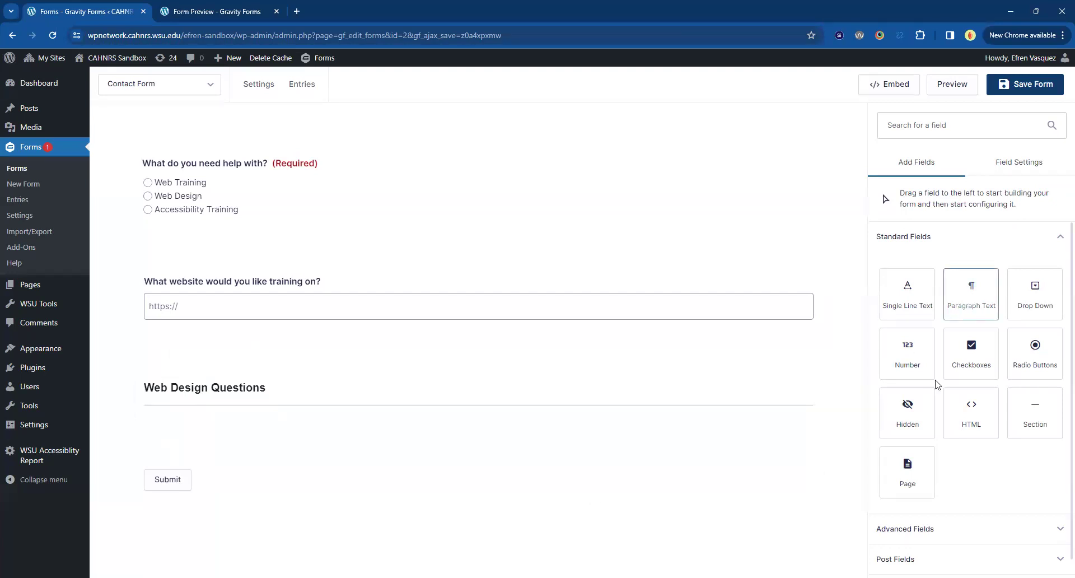
Add a required Single Line Text field 'Name of website or department' below Web Design Questions.
{"action": "left_click_drag", "start_coordinate": [907, 294], "coordinate": [269, 438]}
{"action": "left_click", "coordinate": [358, 492]}
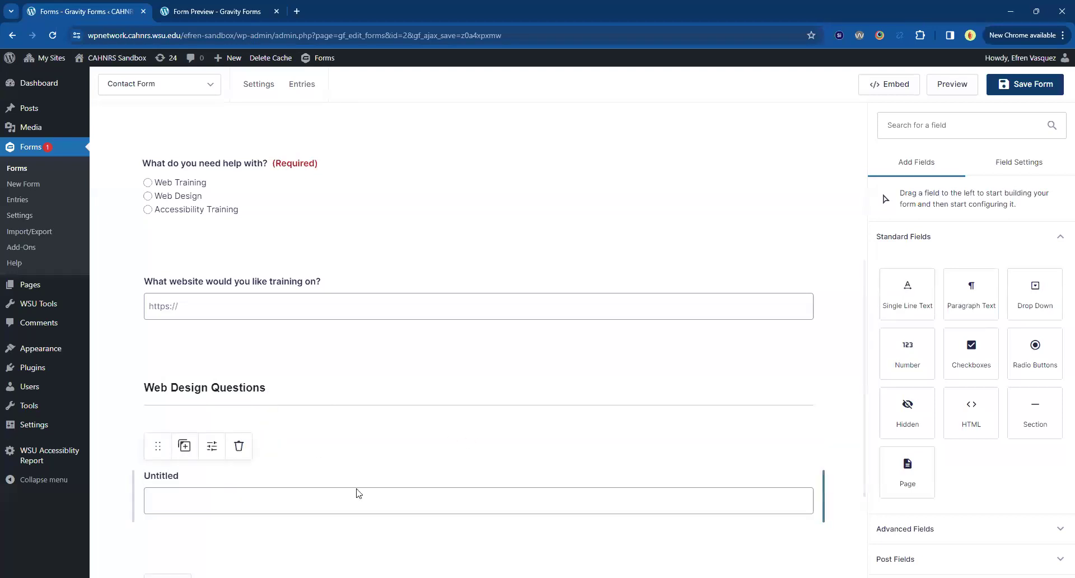
{"action": "double_click", "coordinate": [895, 293]}
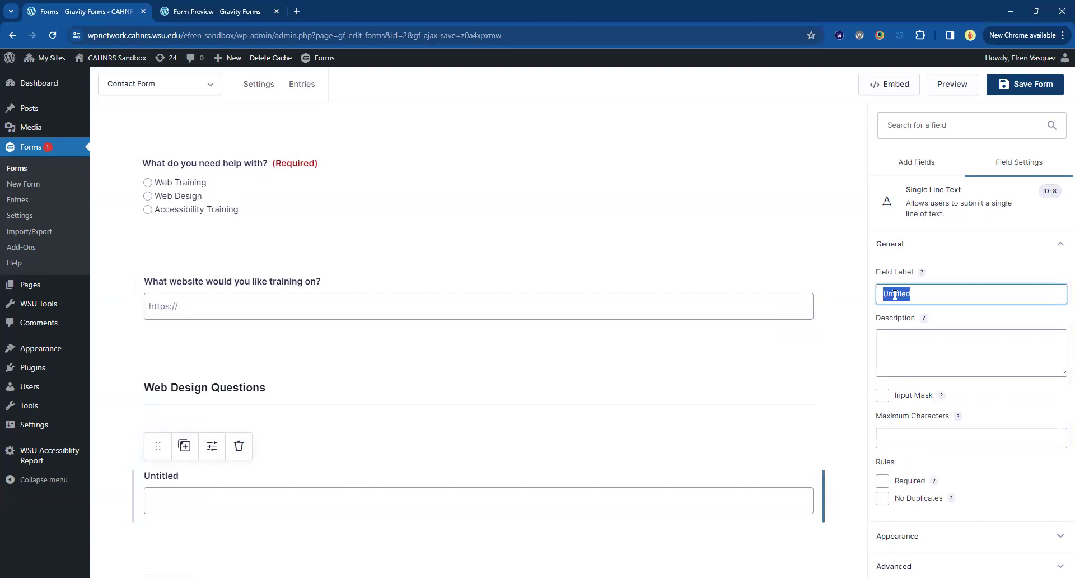
{"action": "type", "text": "Name of websi"}
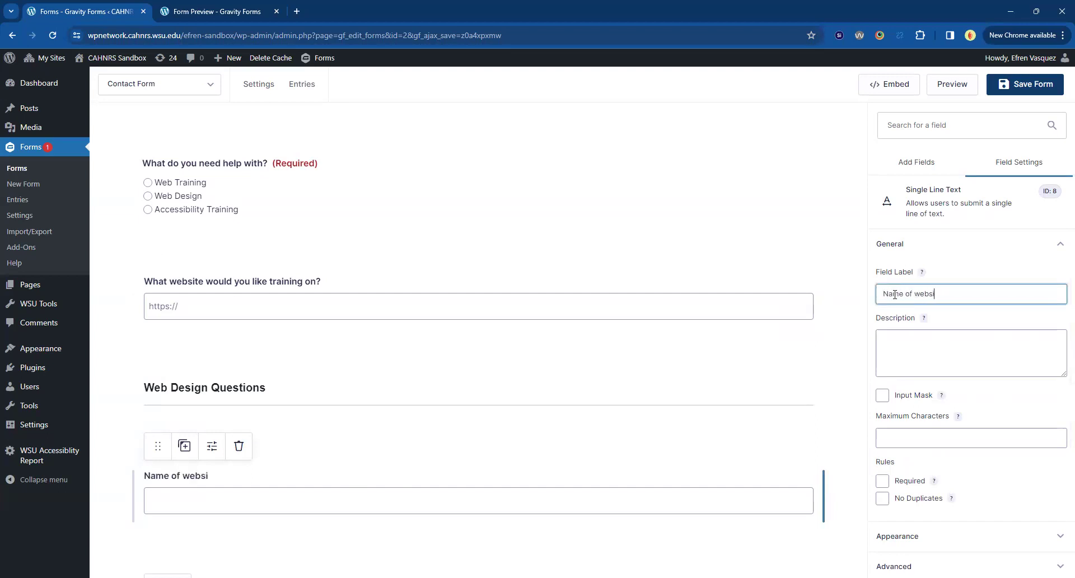
{"action": "type", "text": "te or department"}
{"action": "scroll", "coordinate": [922, 289], "scroll_direction": "down", "scroll_amount": 1}
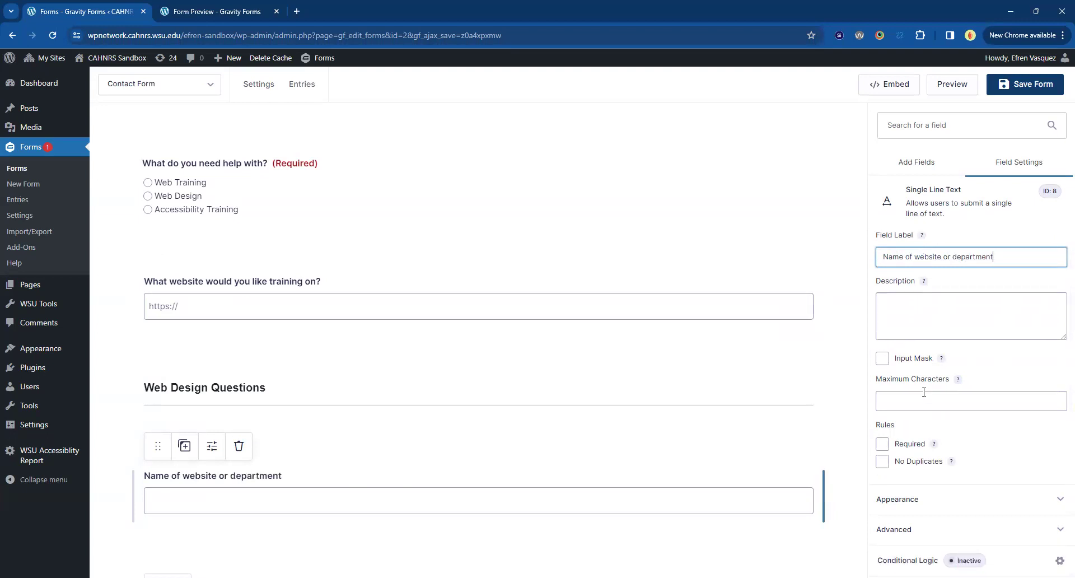
{"action": "left_click", "coordinate": [882, 444]}
{"action": "scroll", "coordinate": [448, 437], "scroll_direction": "down", "scroll_amount": 2}
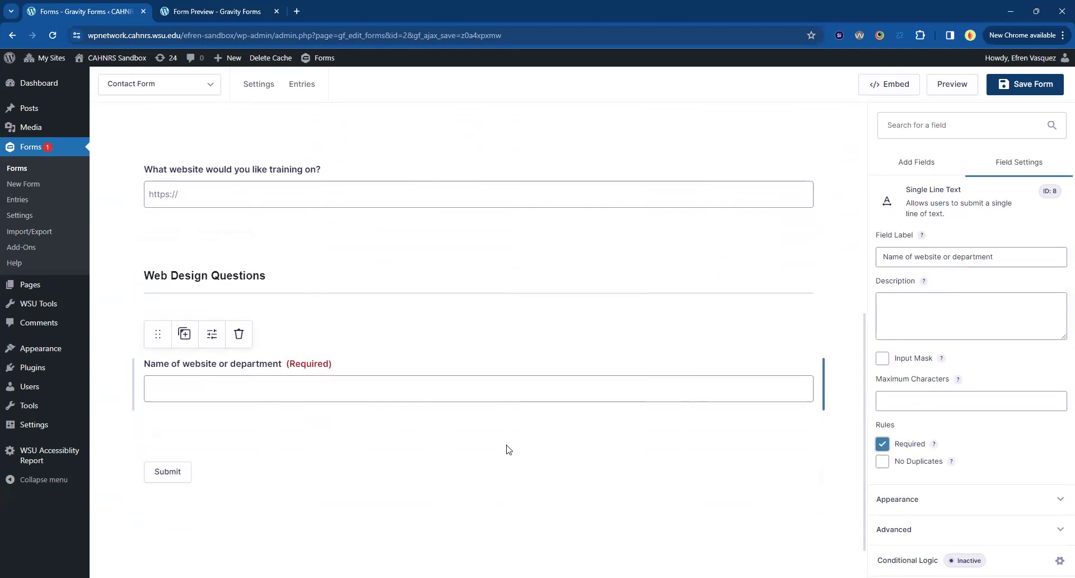
{"action": "left_click", "coordinate": [540, 509]}
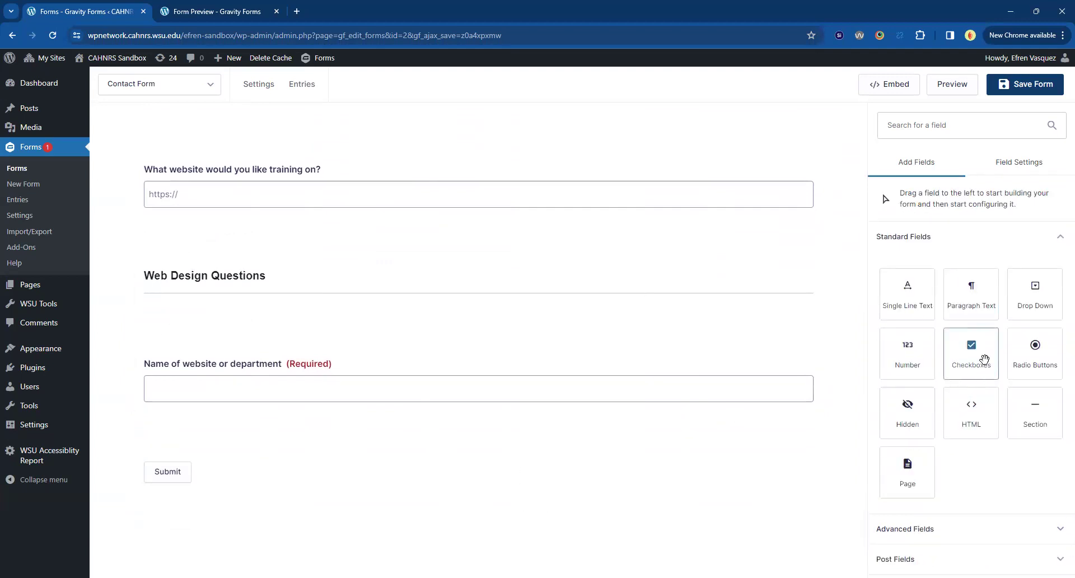
Add a Radio Buttons field below the website name field with just Yes and No choices.
{"action": "left_click_drag", "start_coordinate": [1035, 358], "coordinate": [263, 466]}
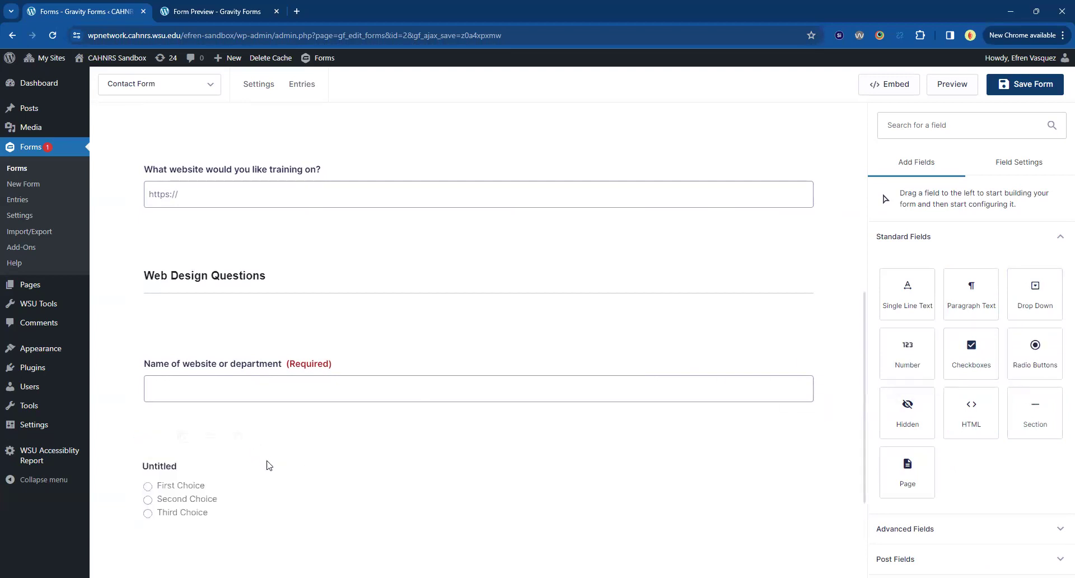
{"action": "left_click", "coordinate": [912, 398]}
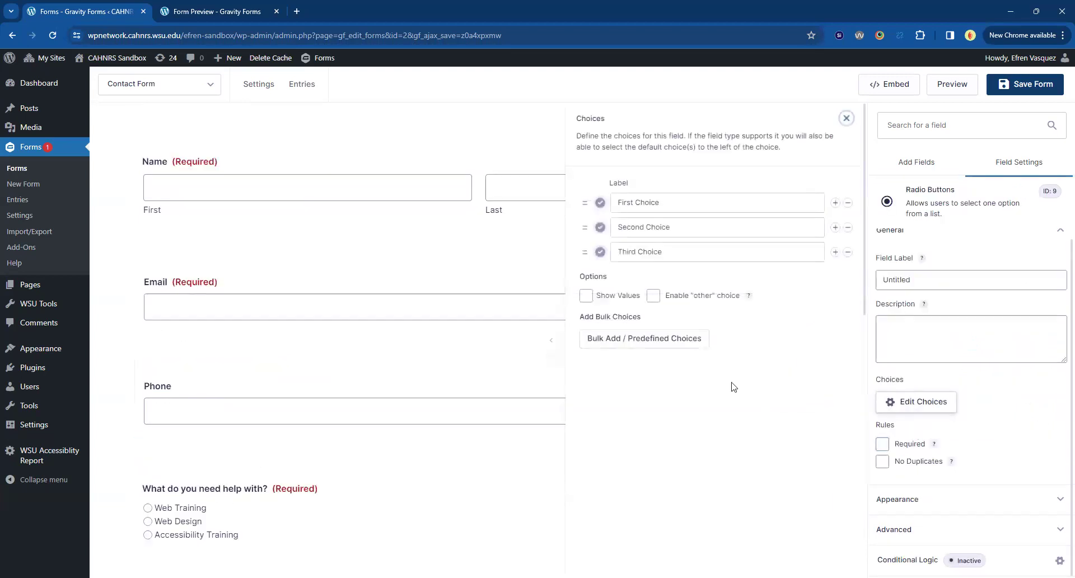
{"action": "left_click", "coordinate": [848, 251]}
{"action": "triple_click", "coordinate": [728, 210]}
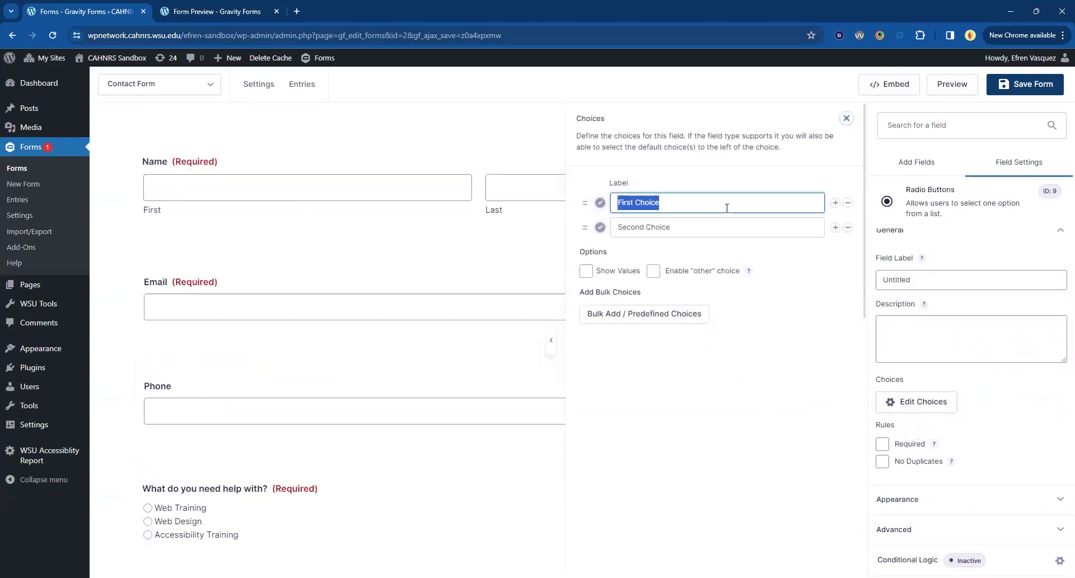
{"action": "type", "text": "Yes"}
{"action": "key", "text": "Tab"}
{"action": "type", "text": "N"}
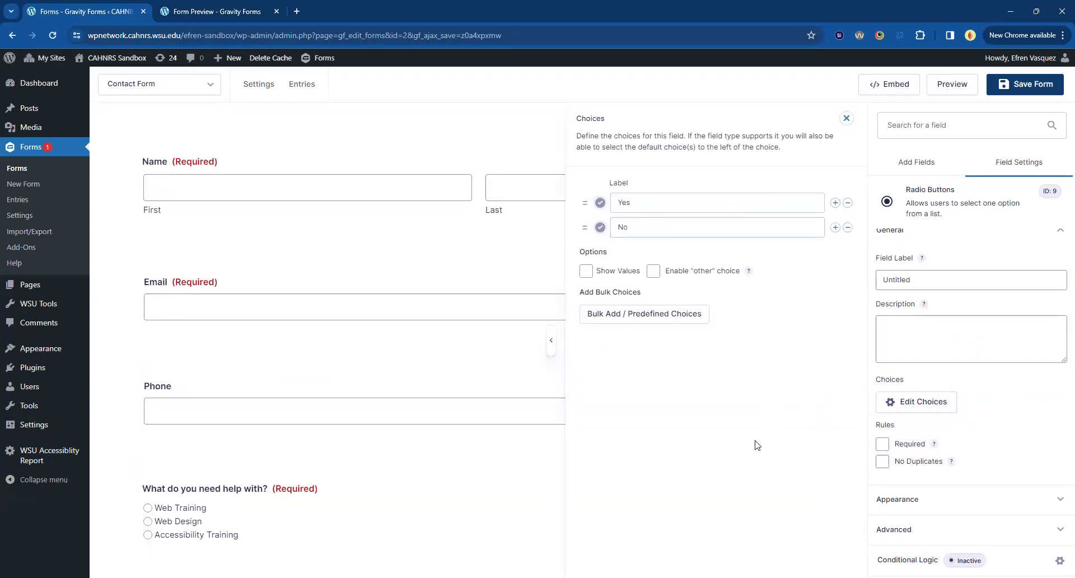
{"action": "left_click", "coordinate": [495, 485]}
{"action": "scroll", "coordinate": [144, 485], "scroll_direction": "down", "scroll_amount": 2}
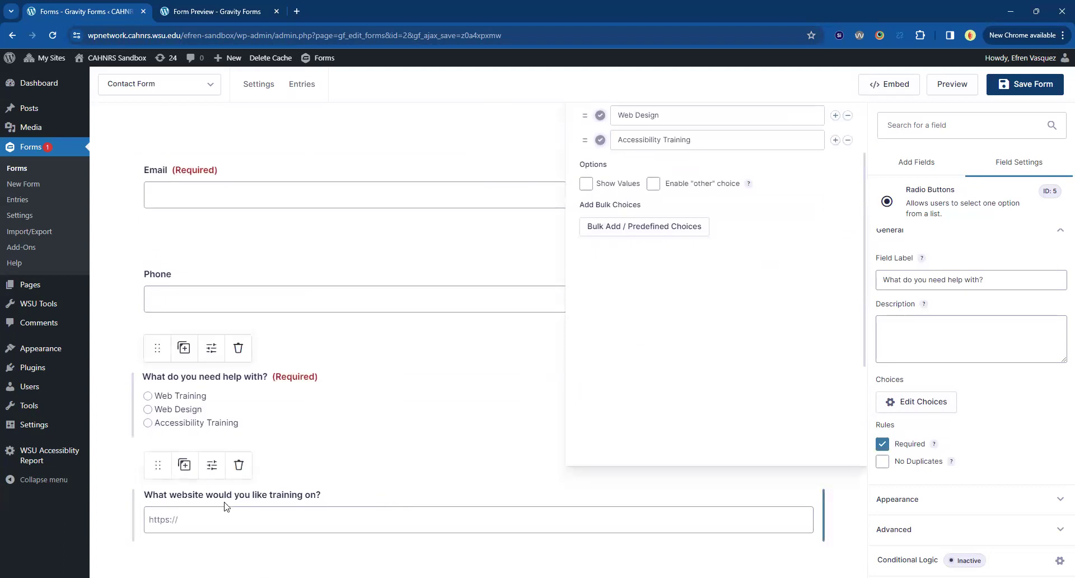
{"action": "scroll", "coordinate": [226, 505], "scroll_direction": "down", "scroll_amount": 5}
{"action": "scroll", "coordinate": [213, 481], "scroll_direction": "down", "scroll_amount": 2}
Label the radio field 'Do you have a current website?'.
{"action": "left_click", "coordinate": [157, 422]}
{"action": "double_click", "coordinate": [917, 279]}
{"action": "type", "text": "Do you have a current website?"}
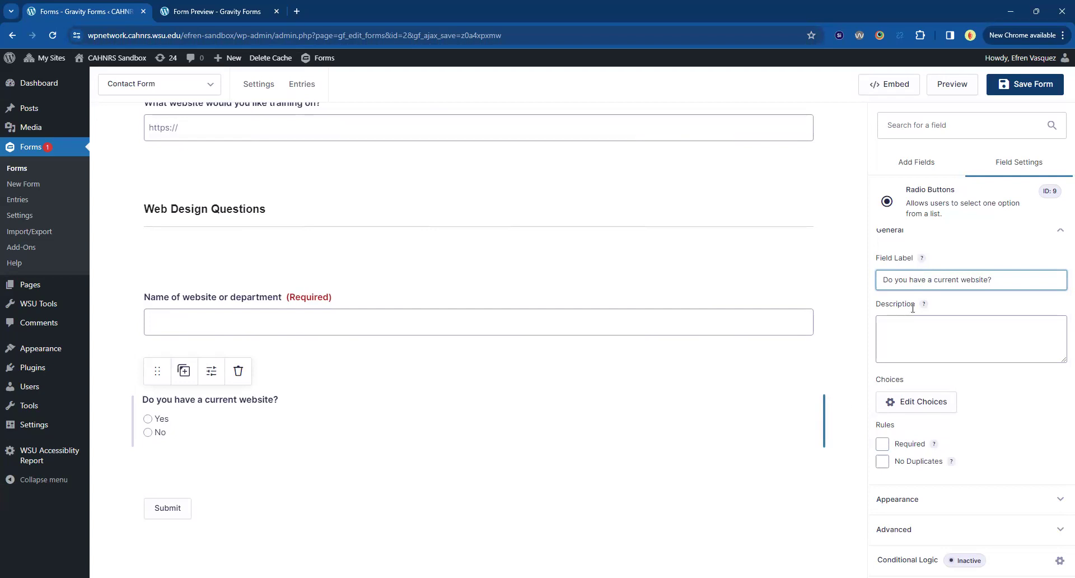
{"action": "left_click", "coordinate": [610, 547]}
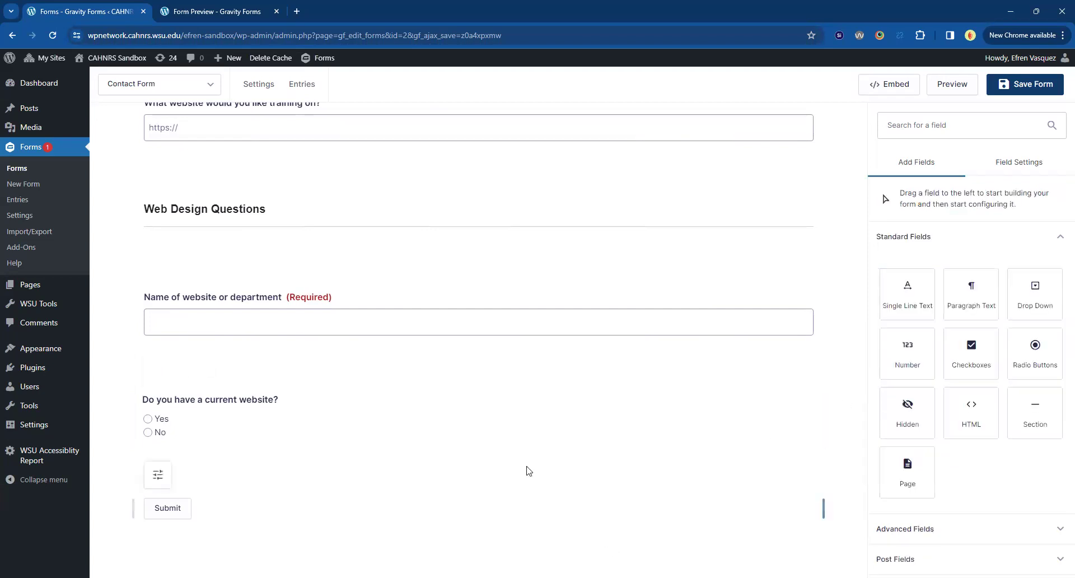
Add a Paragraph Text field labelled 'Please provide information about your project:' below the Yes/No question.
{"action": "left_click_drag", "start_coordinate": [971, 293], "coordinate": [355, 500]}
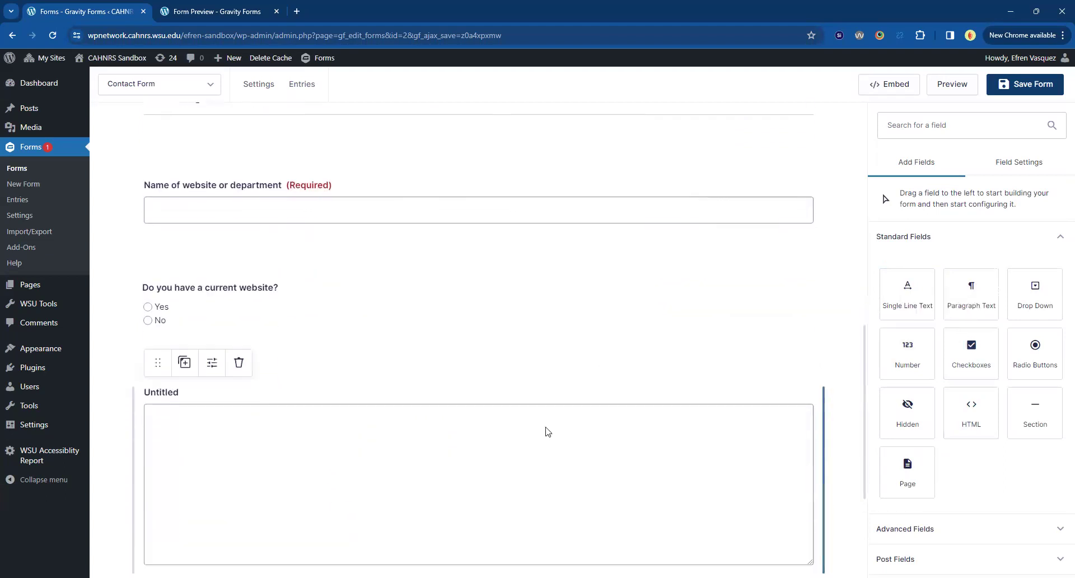
{"action": "left_click_drag", "start_coordinate": [893, 283], "coordinate": [960, 285]}
{"action": "type", "text": "An"}
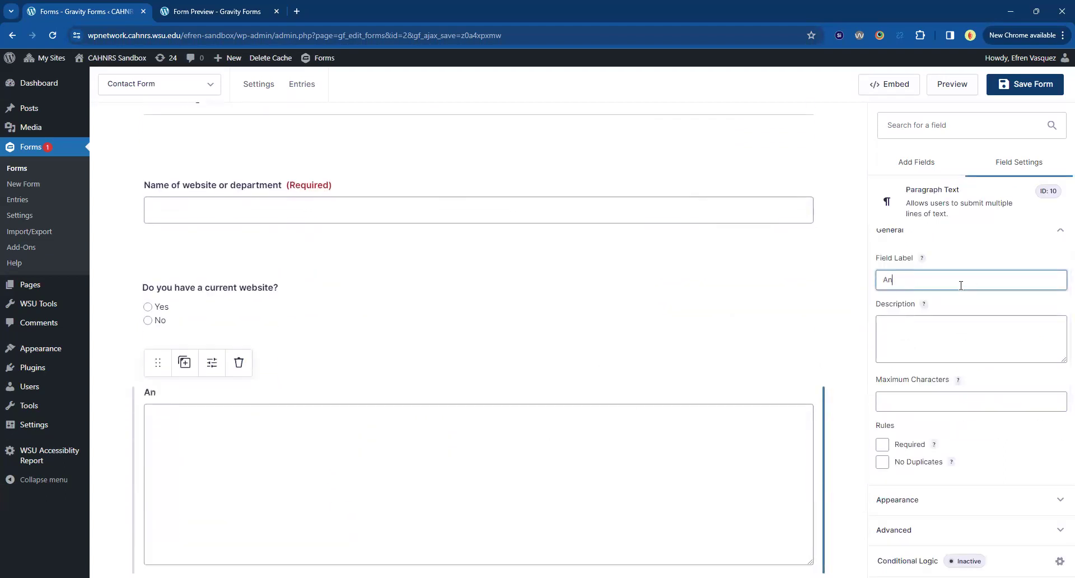
{"action": "key", "text": "BackSpace"}
{"action": "key", "text": "BackSpace"}
{"action": "type", "text": "Please proiv"}
{"action": "type", "text": "de information about your project:"}
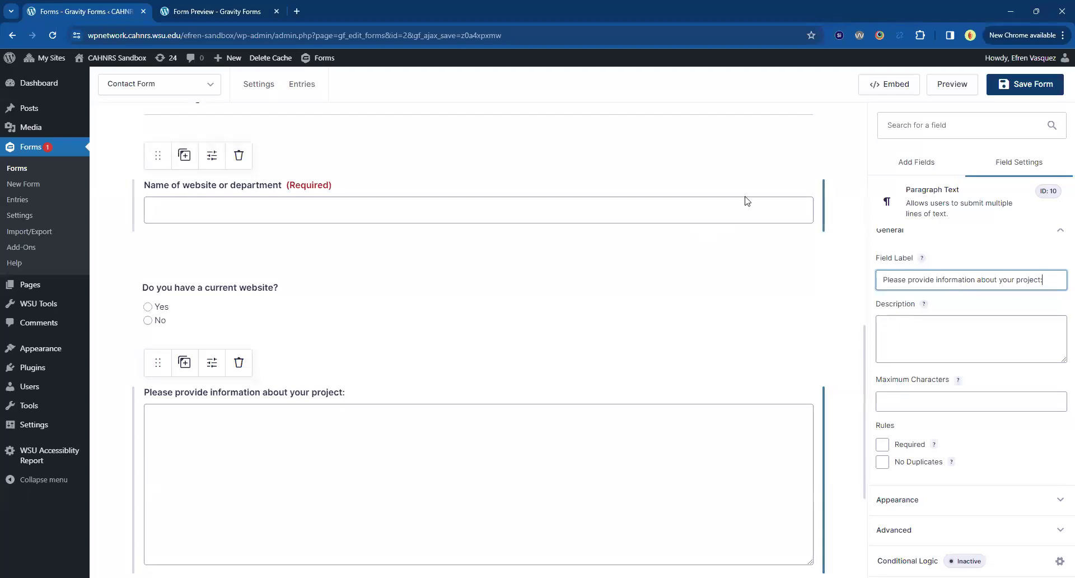
Make the current-website question and the project-information field required.
{"action": "scroll", "coordinate": [401, 380], "scroll_direction": "up", "scroll_amount": 1}
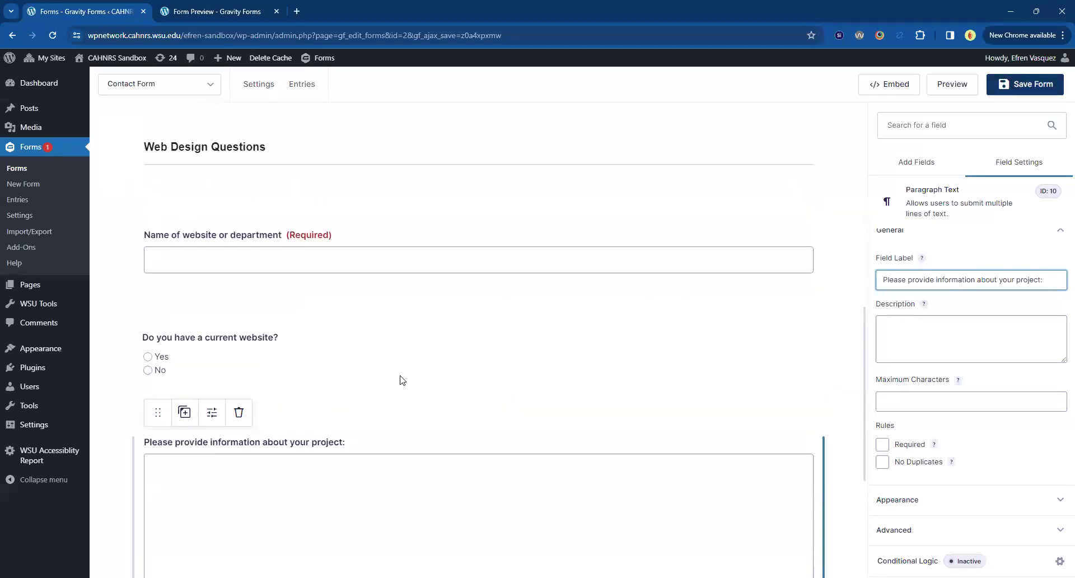
{"action": "left_click", "coordinate": [287, 365]}
{"action": "scroll", "coordinate": [734, 448], "scroll_direction": "down", "scroll_amount": 3}
{"action": "left_click", "coordinate": [913, 445]}
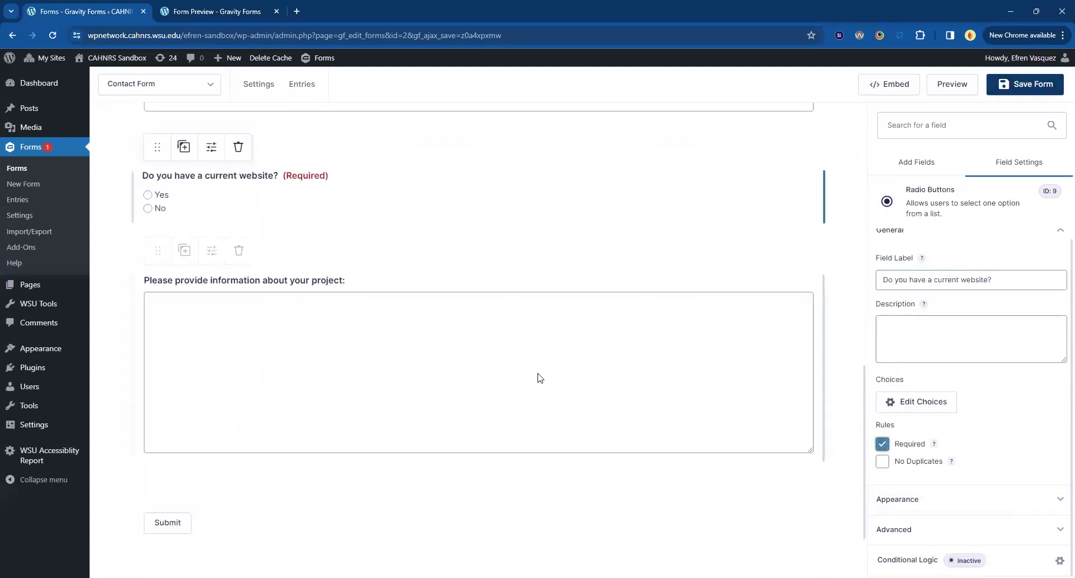
{"action": "left_click", "coordinate": [537, 377]}
{"action": "left_click", "coordinate": [912, 444]}
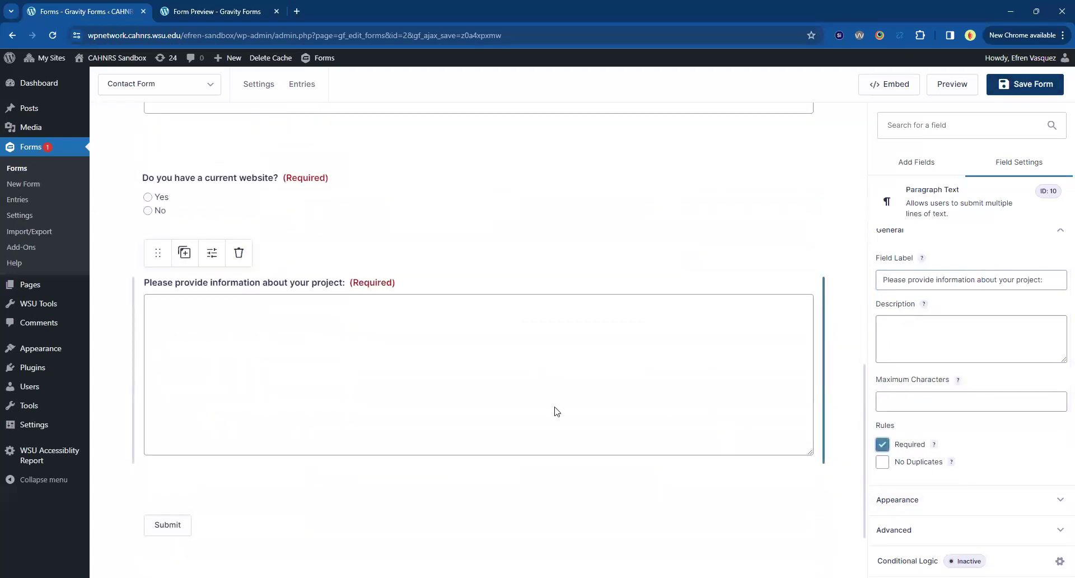
Save the updated Contact Form.
{"action": "scroll", "coordinate": [557, 411], "scroll_direction": "up", "scroll_amount": 1}
{"action": "scroll", "coordinate": [558, 409], "scroll_direction": "up", "scroll_amount": 2}
{"action": "scroll", "coordinate": [557, 409], "scroll_direction": "up", "scroll_amount": 2}
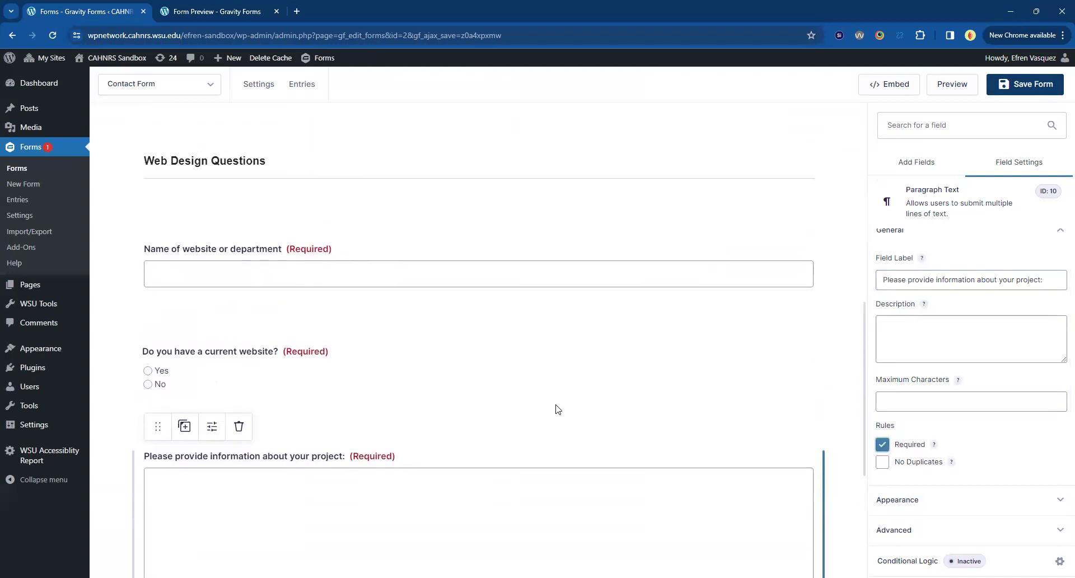
{"action": "scroll", "coordinate": [558, 409], "scroll_direction": "down", "scroll_amount": 4}
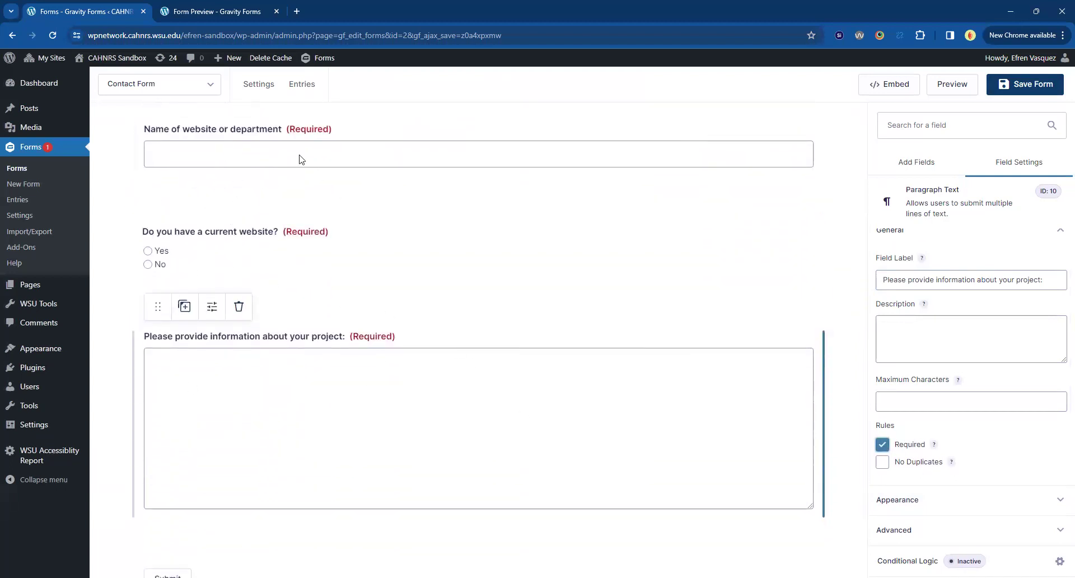
{"action": "scroll", "coordinate": [230, 439], "scroll_direction": "up", "scroll_amount": 2}
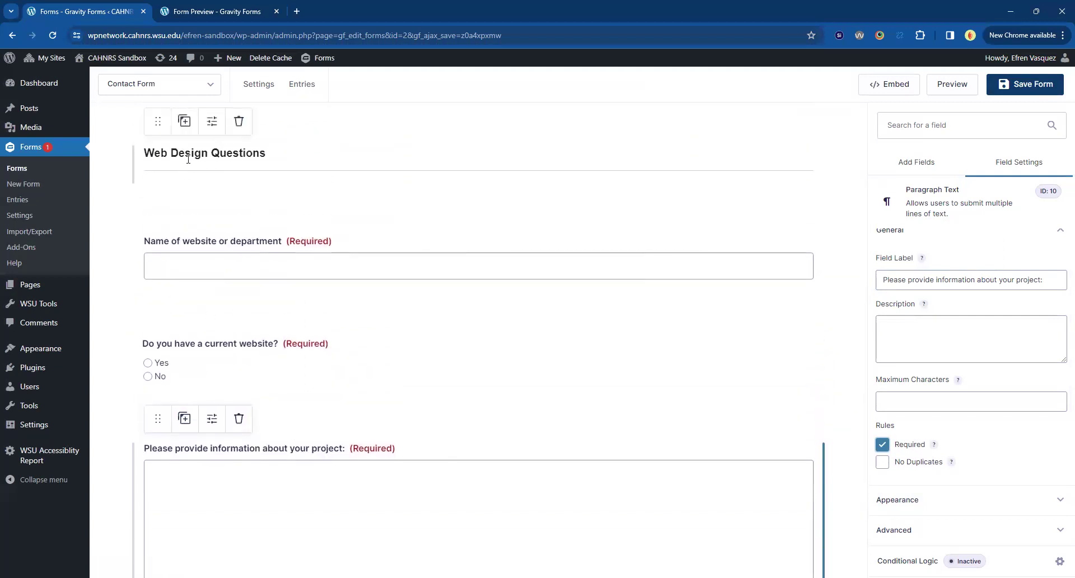
{"action": "left_click", "coordinate": [1048, 85]}
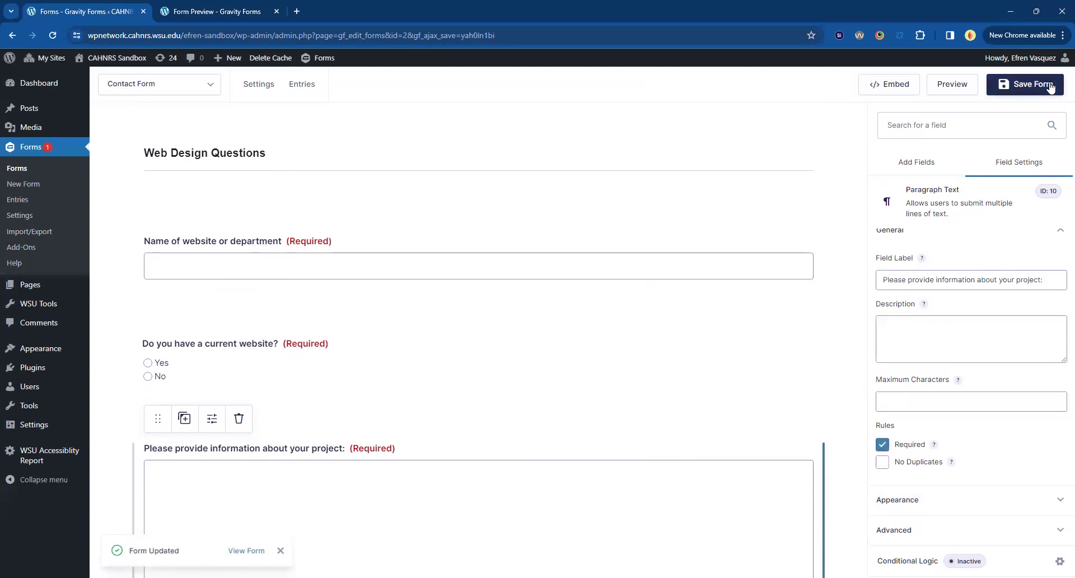
{"action": "left_click", "coordinate": [235, 12]}
In the reloaded preview, try Web Training, Web Design and Accessibility Training to check their follow-up fields.
{"action": "left_click", "coordinate": [55, 35]}
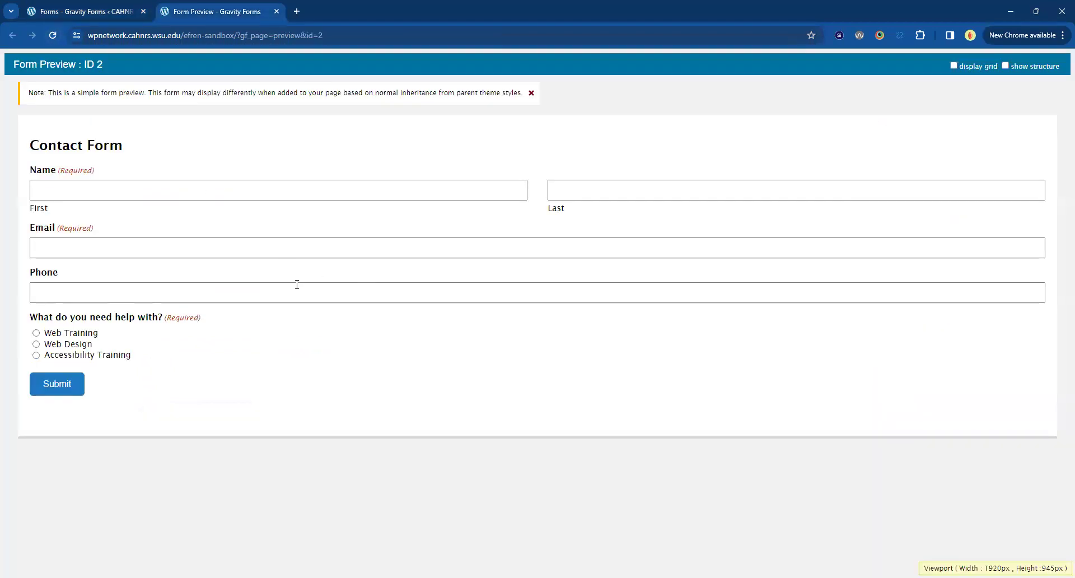
{"action": "left_click", "coordinate": [56, 333]}
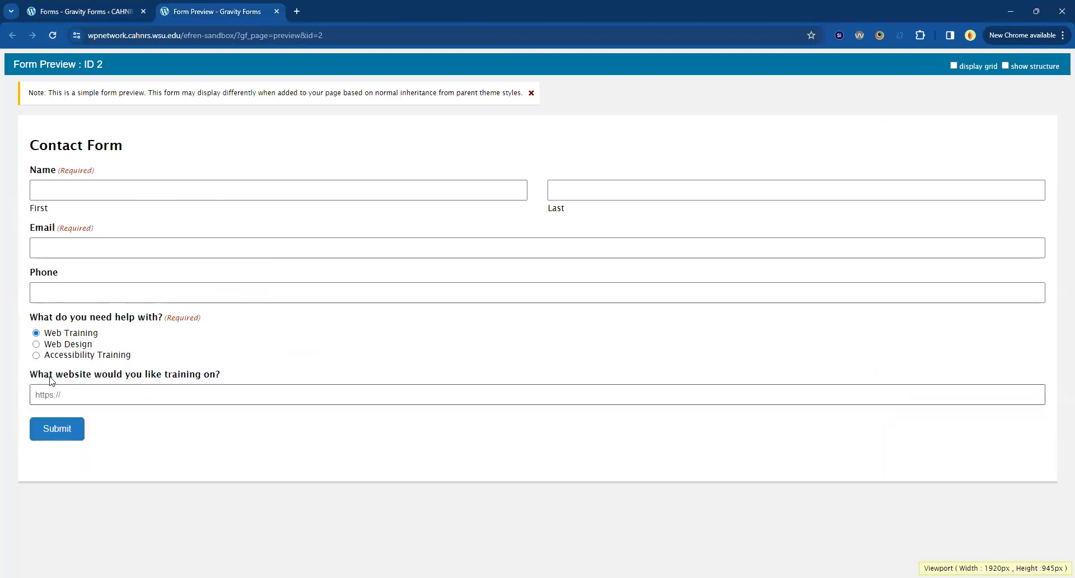
{"action": "left_click", "coordinate": [63, 345]}
{"action": "scroll", "coordinate": [254, 360], "scroll_direction": "down", "scroll_amount": 4}
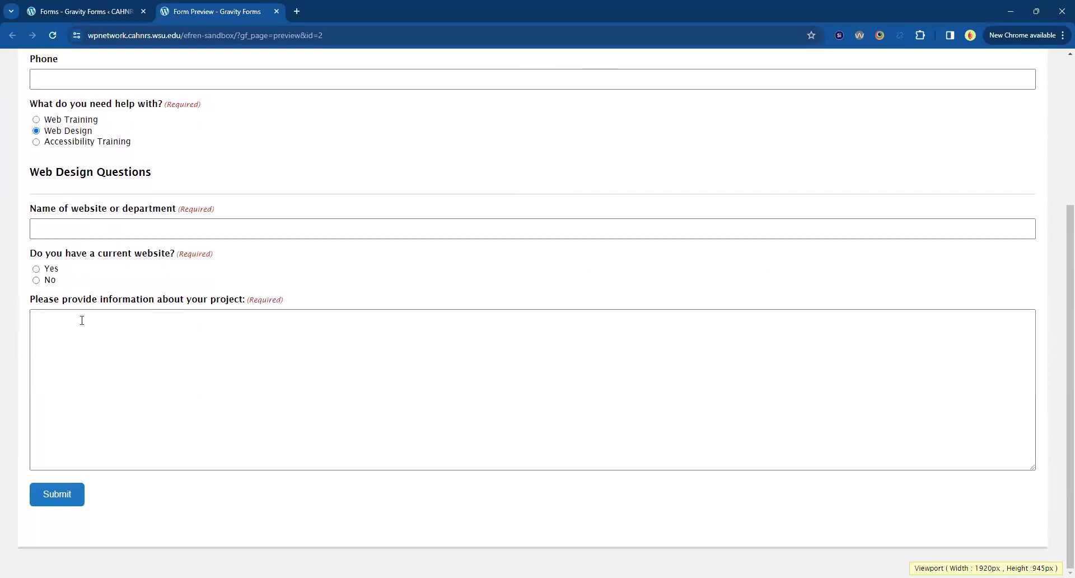
{"action": "left_click", "coordinate": [73, 142]}
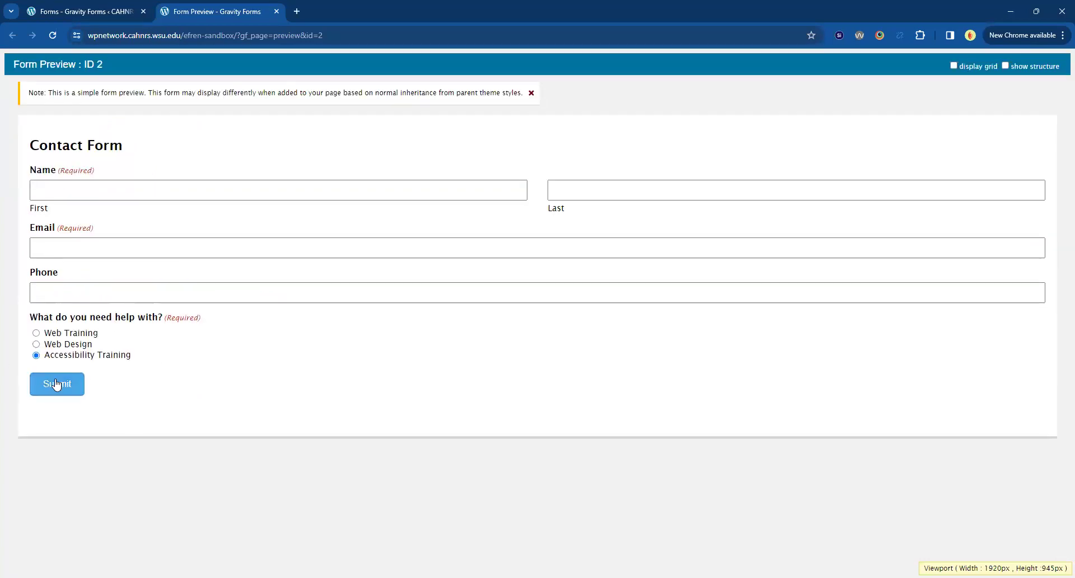
{"action": "left_click", "coordinate": [112, 14]}
Save the form with Ctrl+S and go to Settings > Confirmations.
{"action": "scroll", "coordinate": [569, 499], "scroll_direction": "down", "scroll_amount": 4}
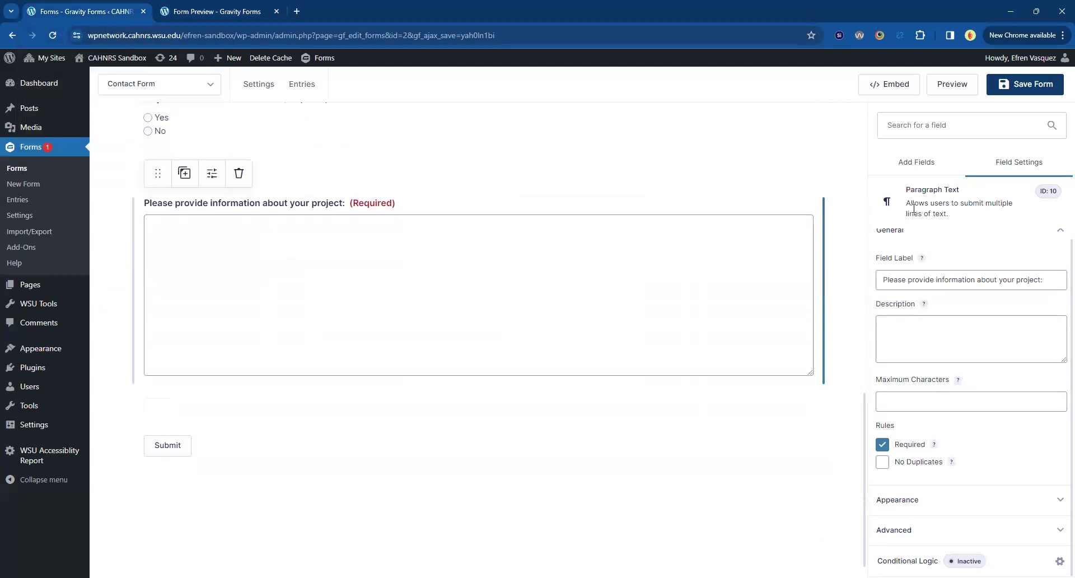
{"action": "key", "text": "ctrl+s"}
{"action": "scroll", "coordinate": [569, 334], "scroll_direction": "up", "scroll_amount": 5}
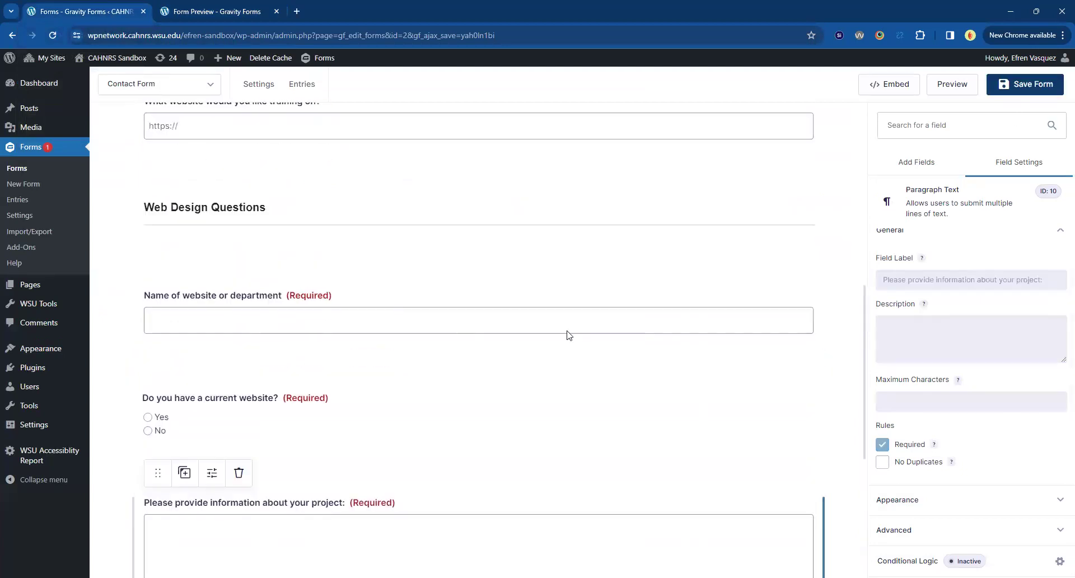
{"action": "scroll", "coordinate": [569, 335], "scroll_direction": "up", "scroll_amount": 7}
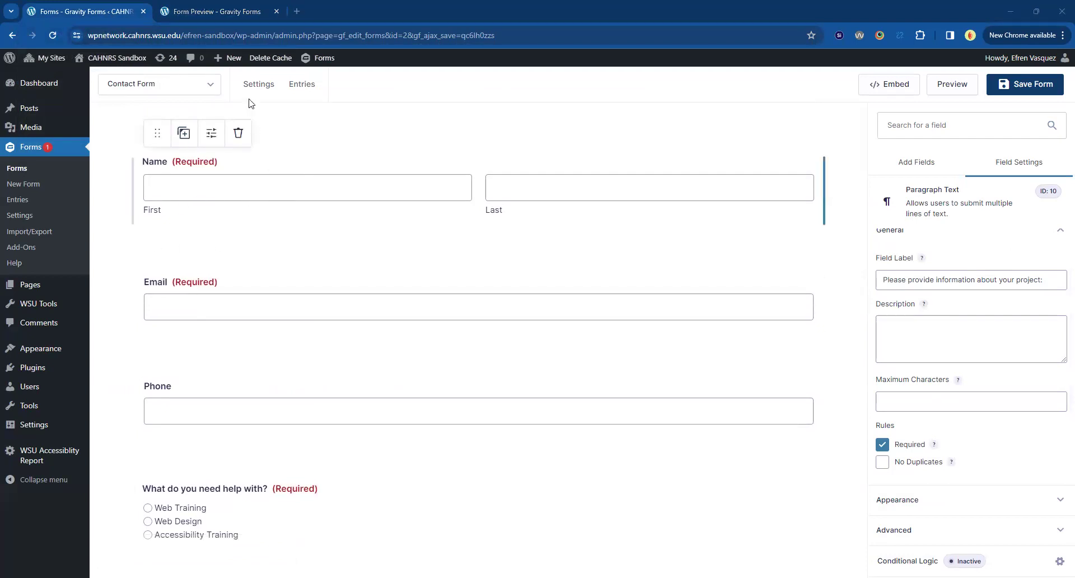
{"action": "mouse_move", "coordinate": [253, 106]}
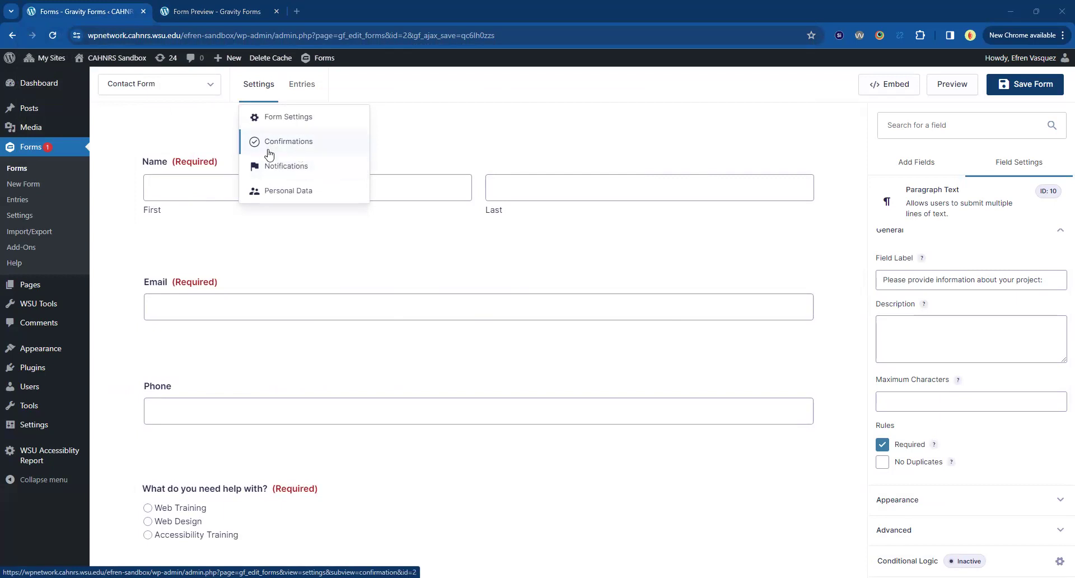
{"action": "left_click", "coordinate": [289, 145]}
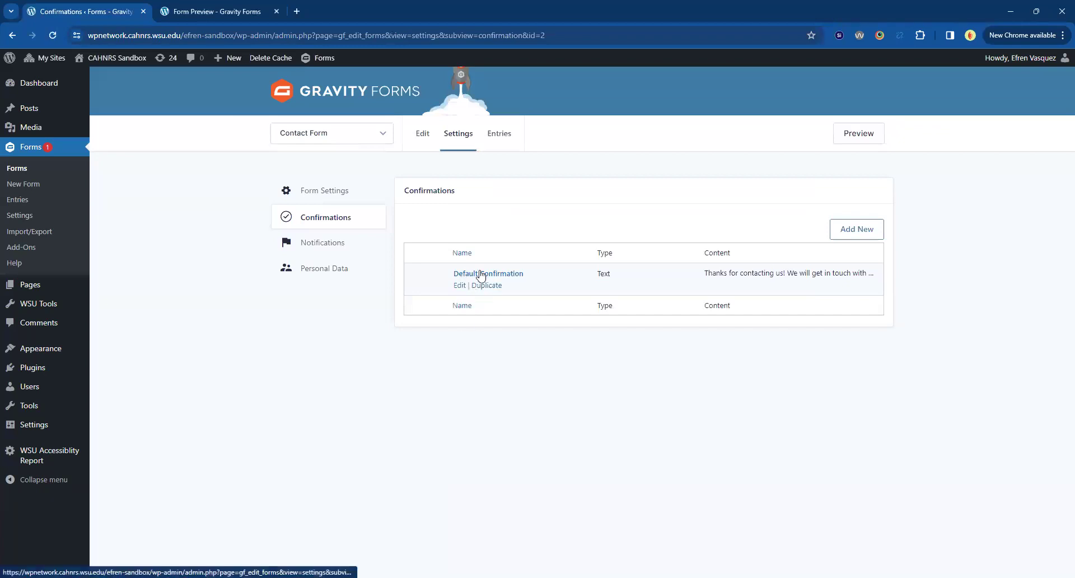
Start the Default Confirmation with a 'Hello' greeting using the Name (First) and Name (Last) merge tags.
{"action": "left_click", "coordinate": [480, 274]}
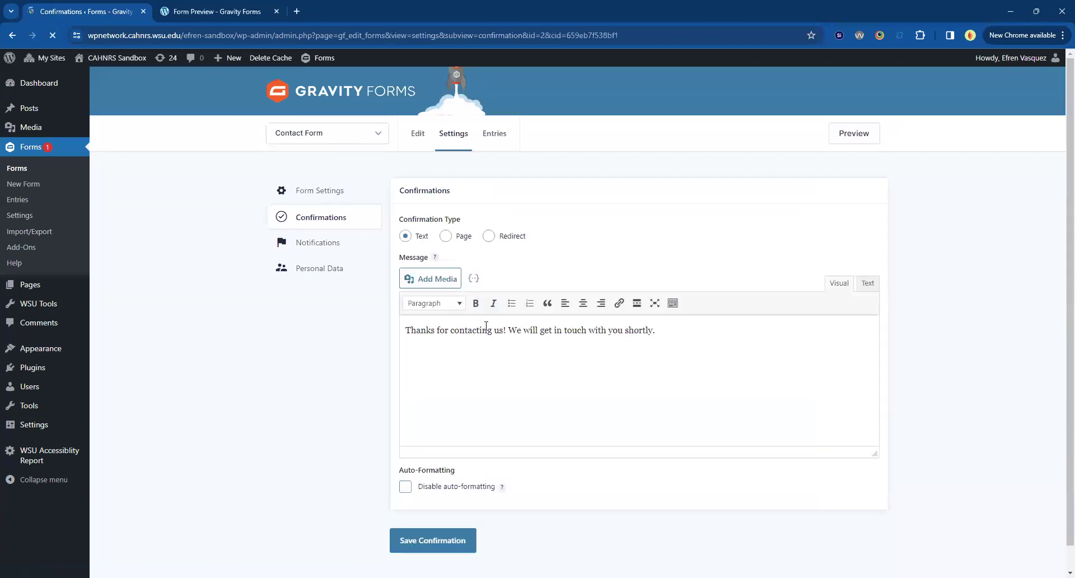
{"action": "triple_click", "coordinate": [457, 329]}
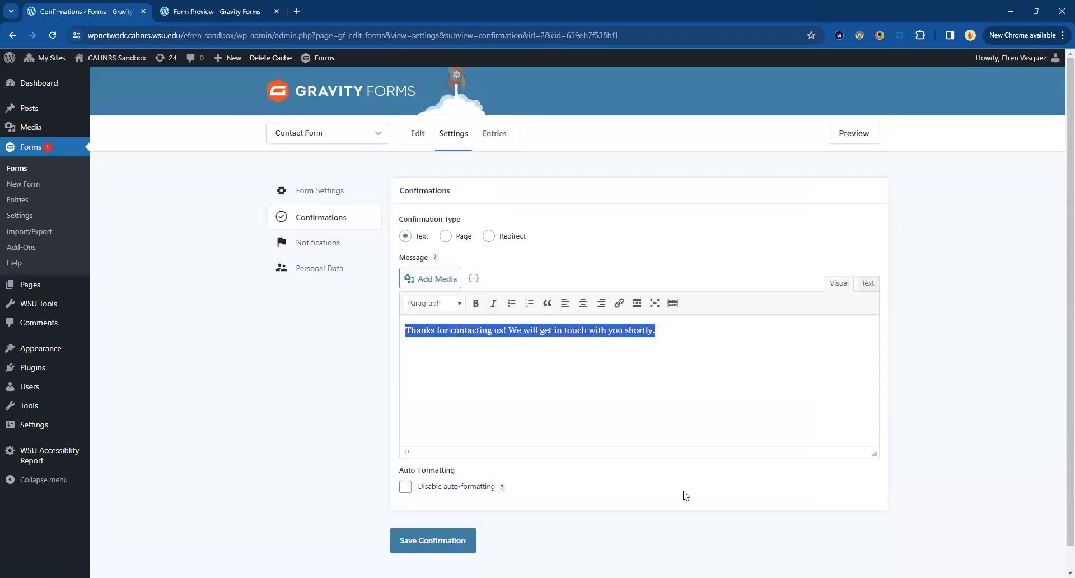
{"action": "left_click", "coordinate": [656, 417]}
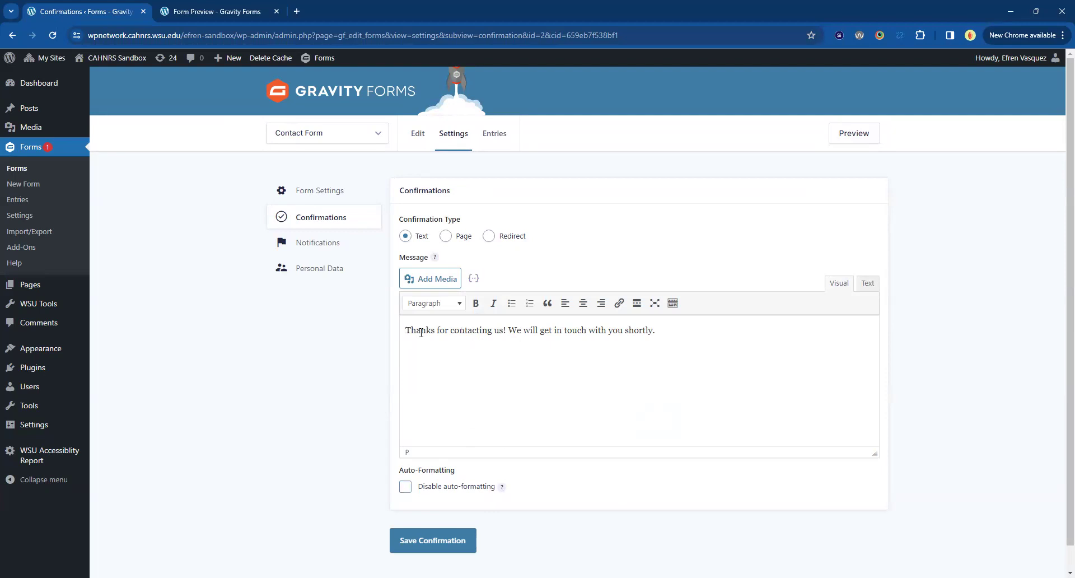
{"action": "scroll", "coordinate": [391, 456], "scroll_direction": "down", "scroll_amount": 1}
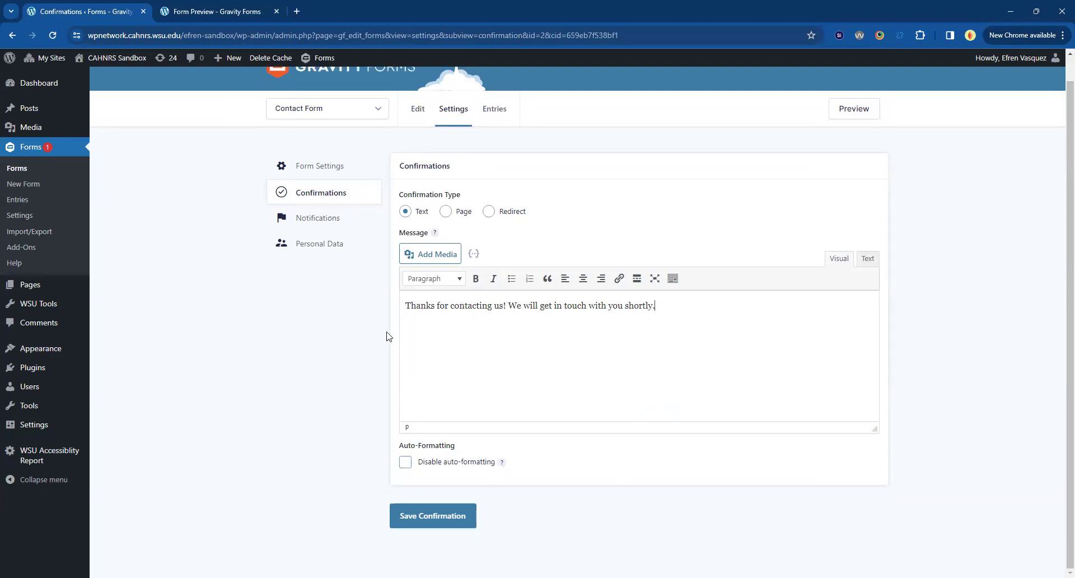
{"action": "key", "text": "Return"}
{"action": "type", "text": "Hello"}
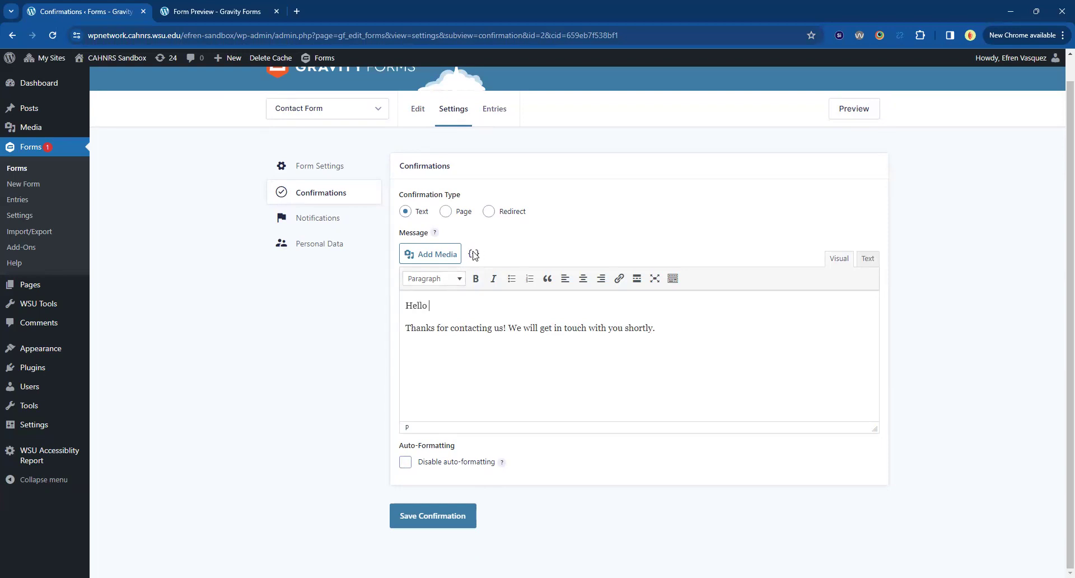
{"action": "left_click", "coordinate": [474, 255]}
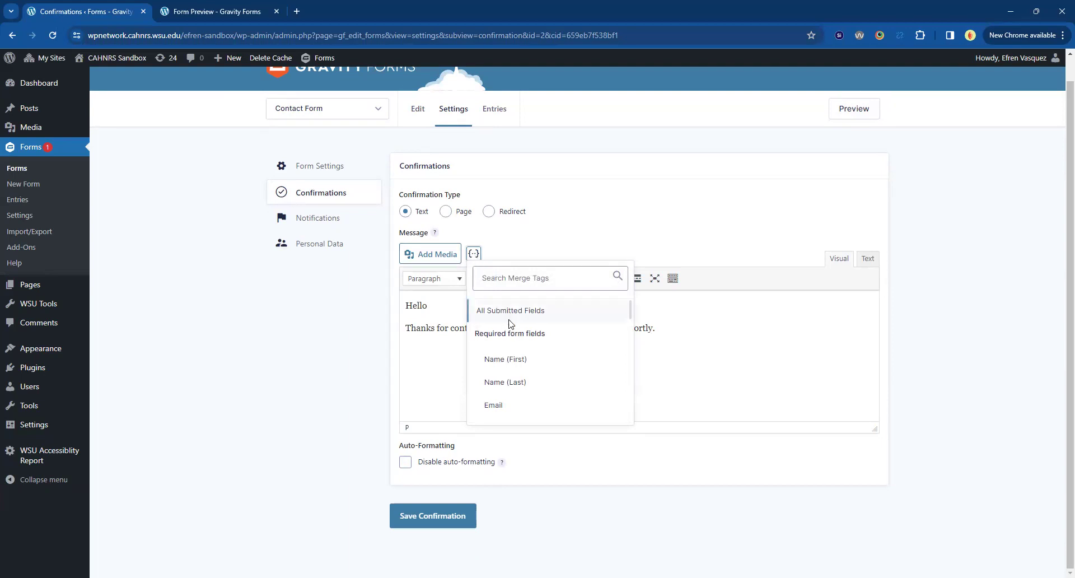
{"action": "left_click", "coordinate": [505, 359]}
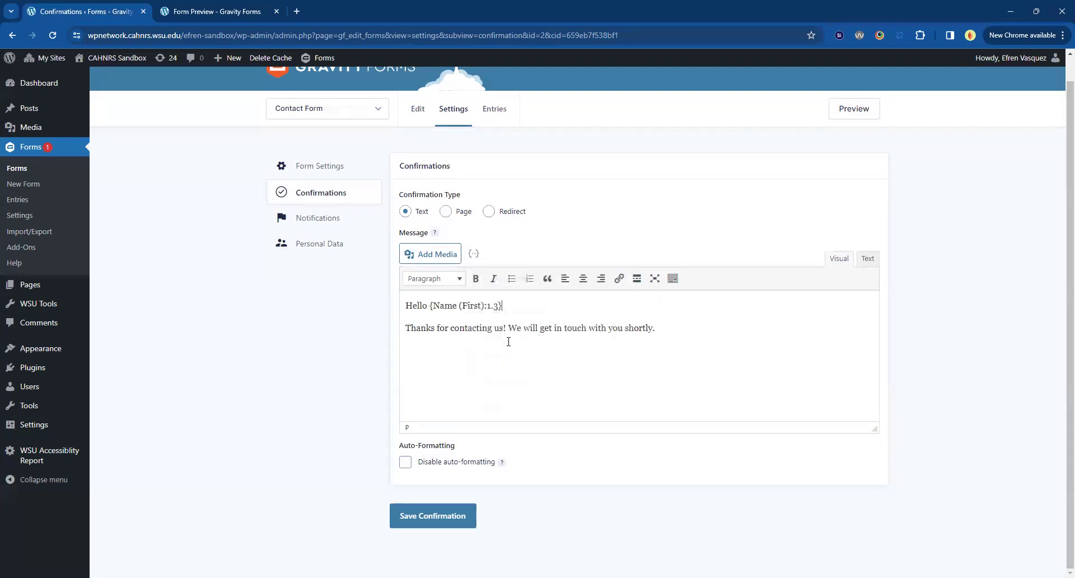
{"action": "left_click", "coordinate": [474, 254]}
{"action": "left_click", "coordinate": [532, 381]}
{"action": "type", "text": ","}
Add the 'We will be in contact shortly' message and 'Thank you, CAHNRS Web Team' sign-off, deleting the old sentence.
{"action": "key", "text": "Return"}
{"action": "type", "text": "We have received"}
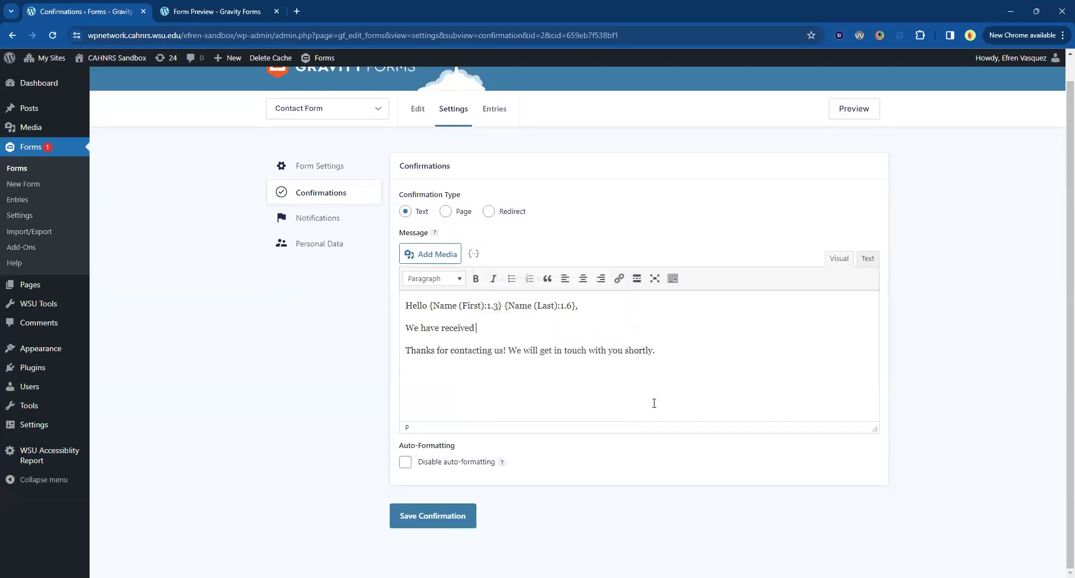
{"action": "type", "text": " your request. We will be in conctact w"}
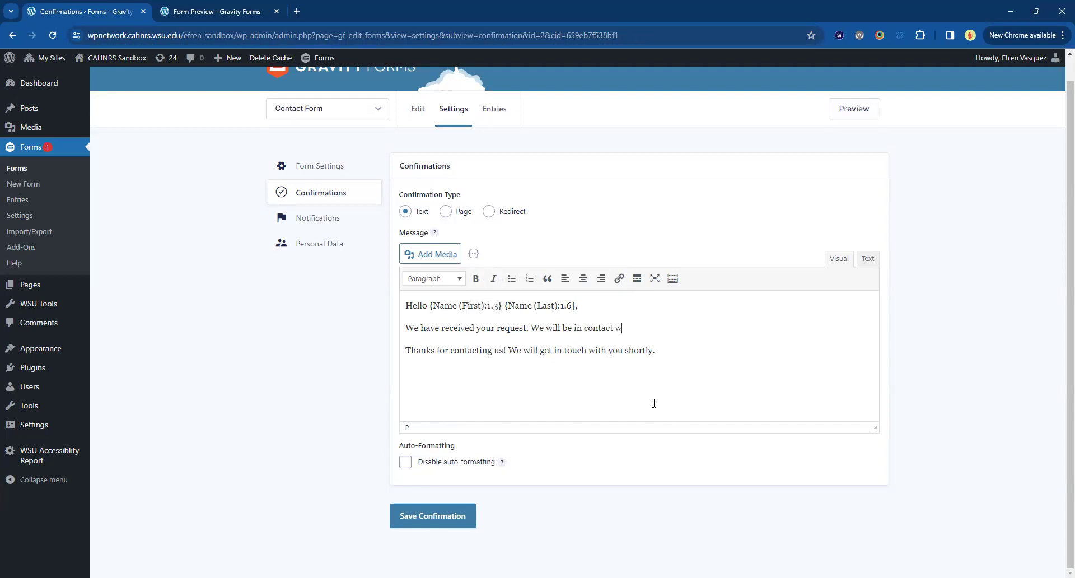
{"action": "type", "text": "ith you shortly"}
{"action": "key", "text": "Return"}
{"action": "type", "text": "Thank you"}
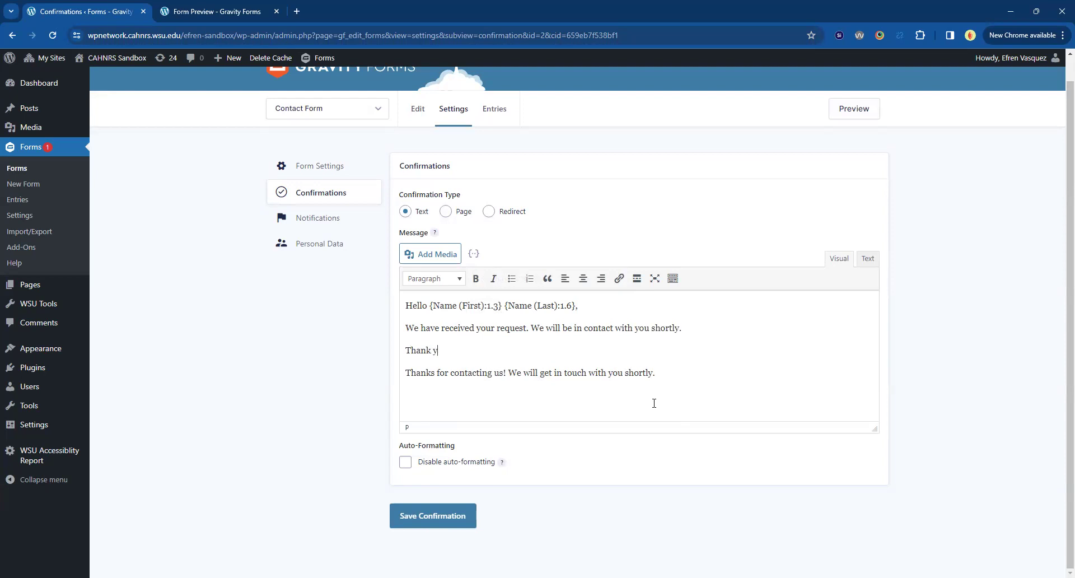
{"action": "key", "text": "shift+Return"}
{"action": "type", "text": "E"}
{"action": "type", "text": "AHNRS Web Team"}
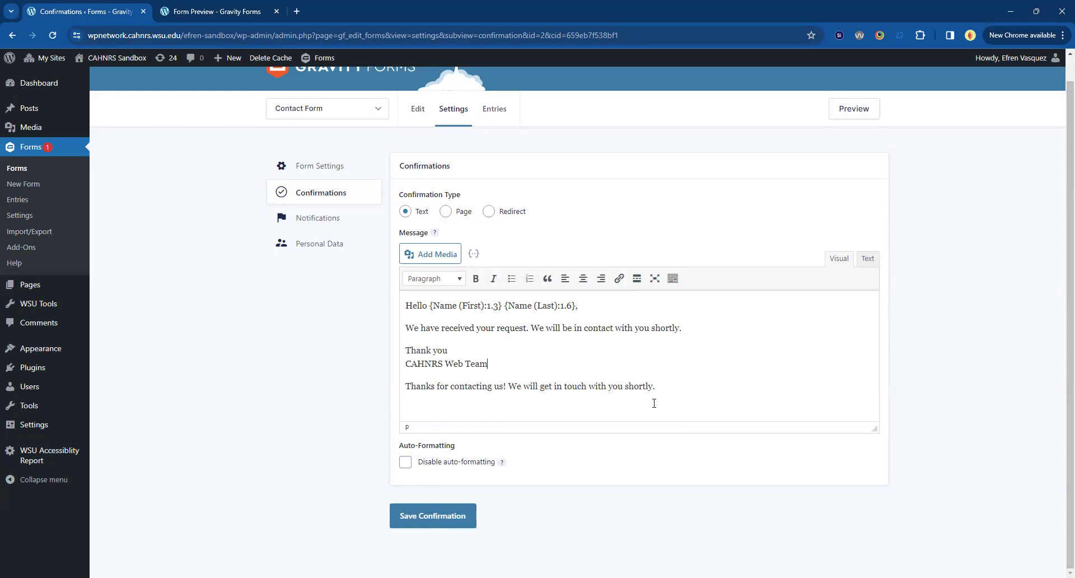
{"action": "triple_click", "coordinate": [546, 386]}
{"action": "key", "text": "BackSpace"}
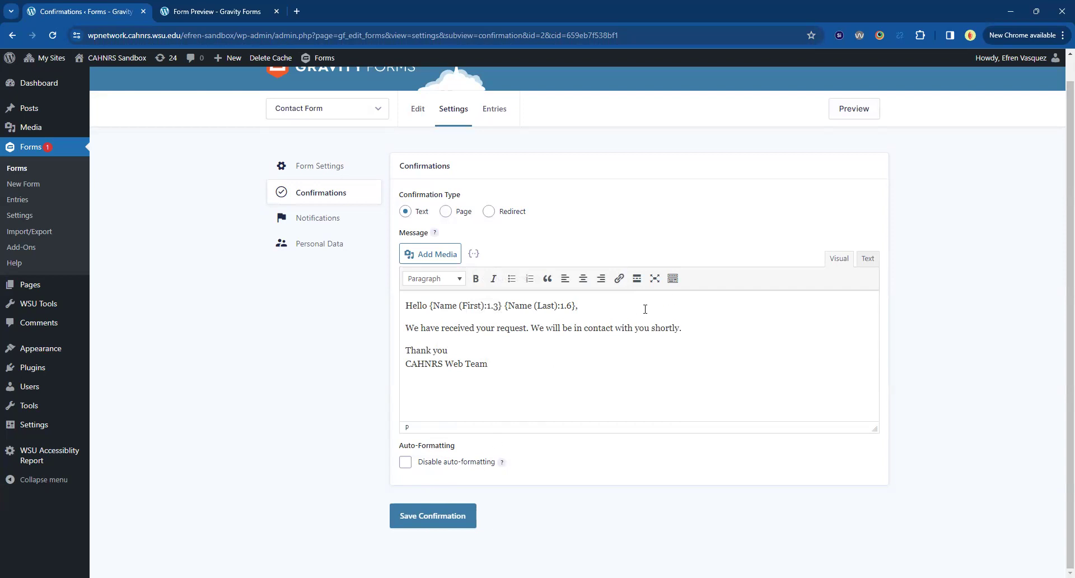
{"action": "left_click", "coordinate": [474, 254]}
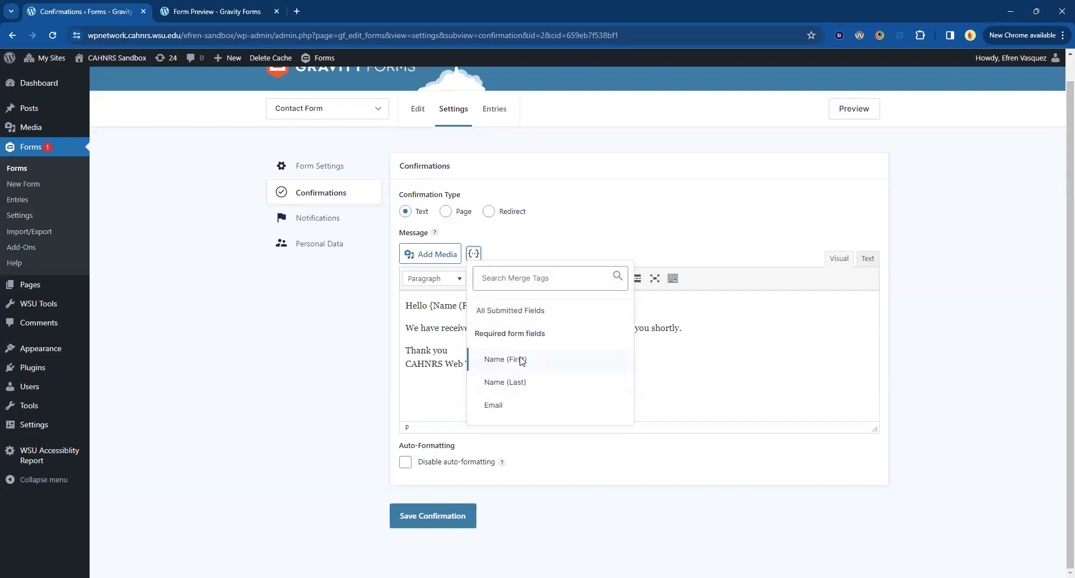
Add 'Below is your submission:' and the All Submitted Fields merge tag after the request sentence.
{"action": "scroll", "coordinate": [523, 364], "scroll_direction": "down", "scroll_amount": 3}
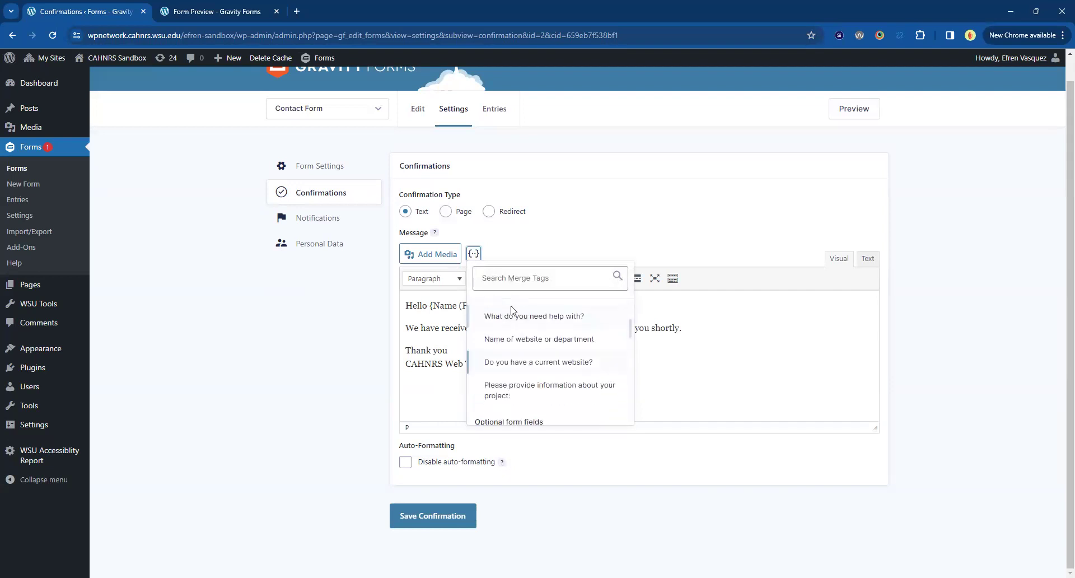
{"action": "scroll", "coordinate": [548, 345], "scroll_direction": "up", "scroll_amount": 3}
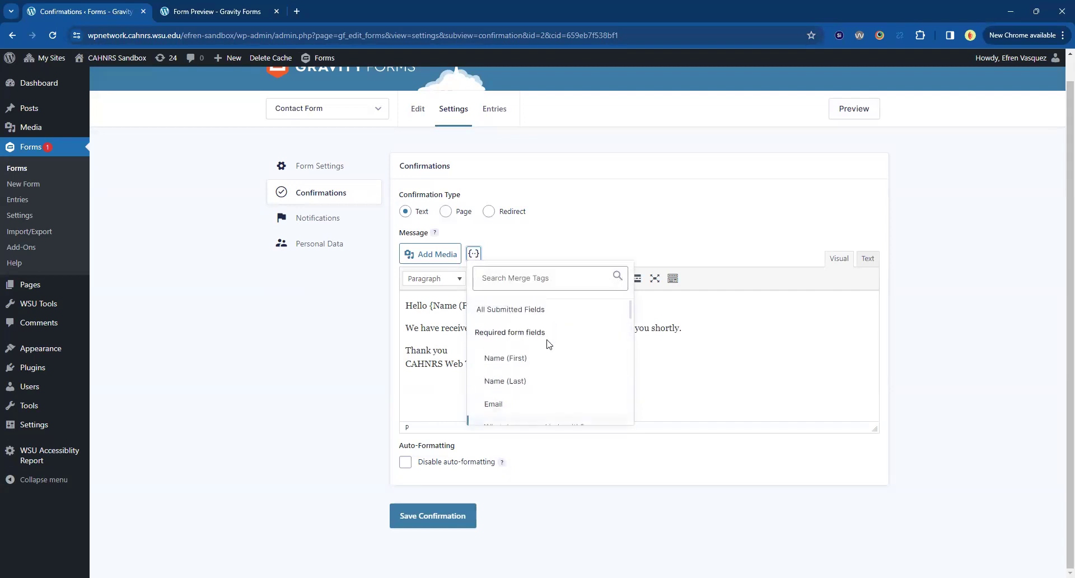
{"action": "left_click", "coordinate": [720, 317]}
{"action": "left_click", "coordinate": [718, 340]}
{"action": "key", "text": "Return"}
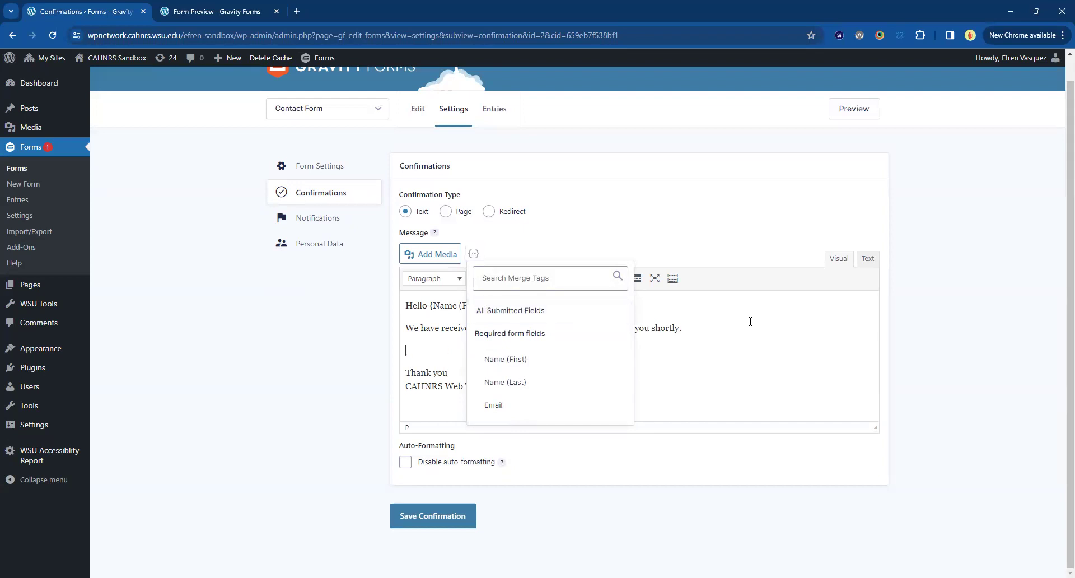
{"action": "left_click", "coordinate": [473, 253]}
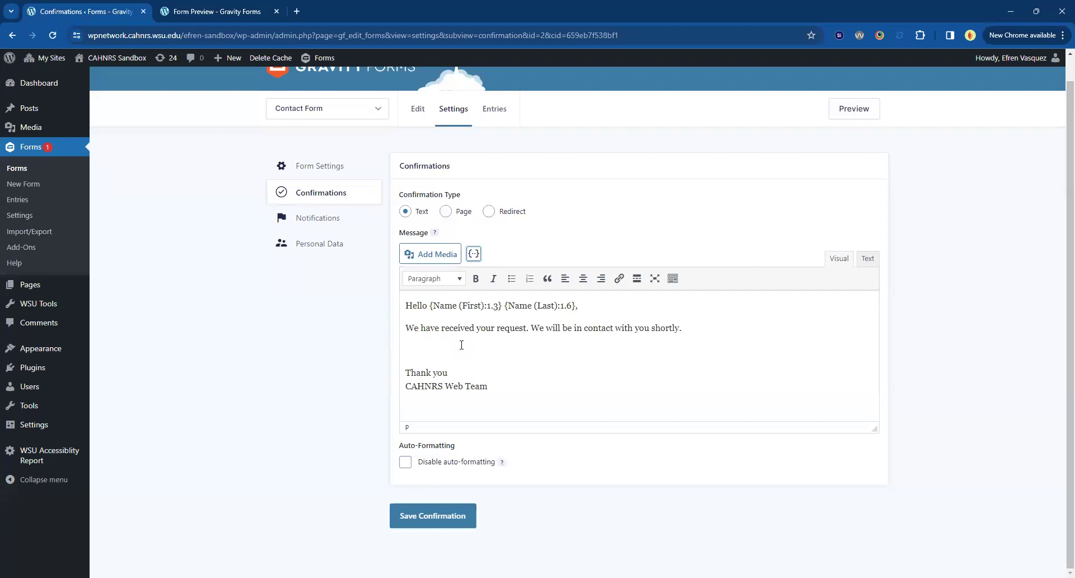
{"action": "left_click", "coordinate": [461, 348]}
{"action": "type", "text": "Below is your submission:"}
{"action": "key", "text": "Return"}
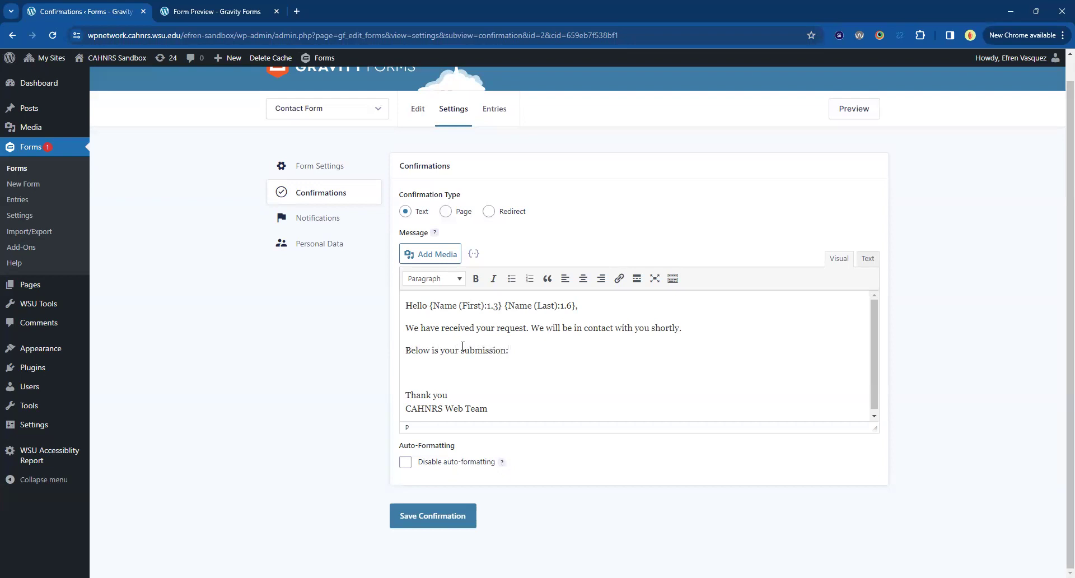
{"action": "left_click", "coordinate": [473, 253]}
{"action": "left_click", "coordinate": [524, 314]}
Save the confirmation, trying the Page and Redirect types before keeping Text.
{"action": "left_click", "coordinate": [456, 516]}
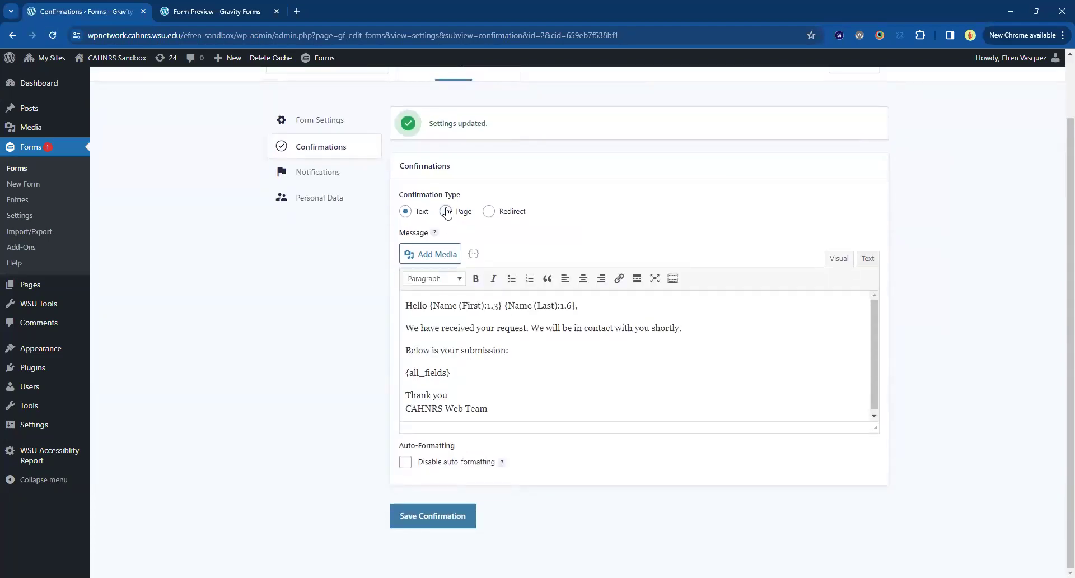
{"action": "left_click", "coordinate": [445, 211]}
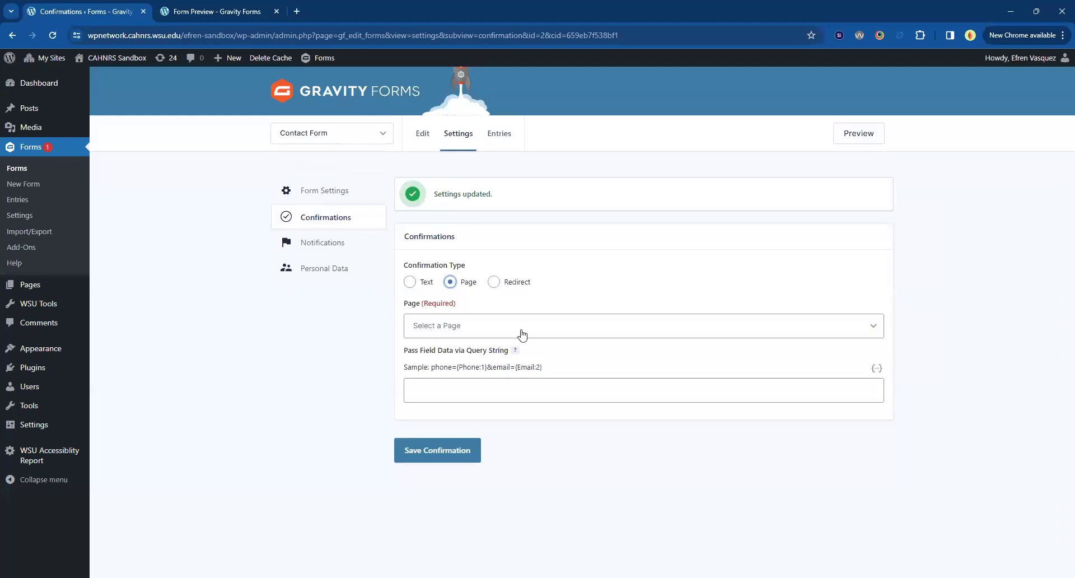
{"action": "left_click", "coordinate": [493, 282]}
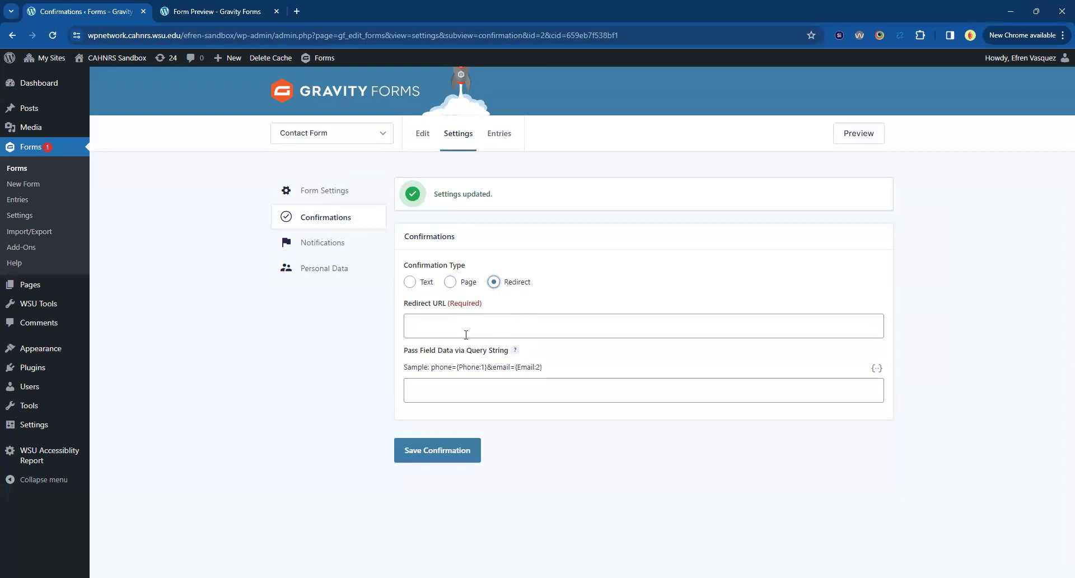
{"action": "left_click", "coordinate": [409, 282]}
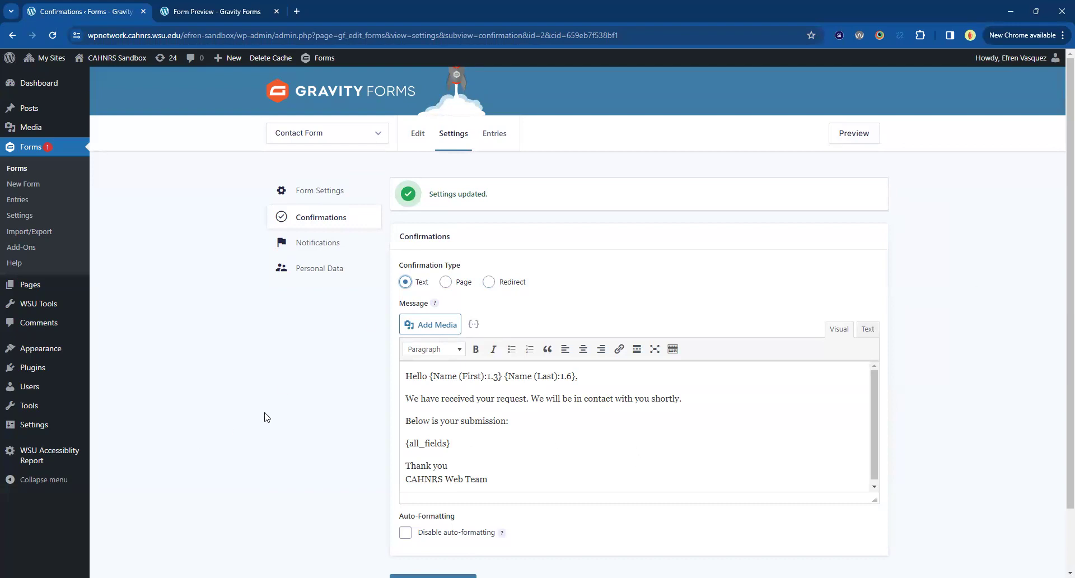
{"action": "scroll", "coordinate": [263, 414], "scroll_direction": "down", "scroll_amount": 1}
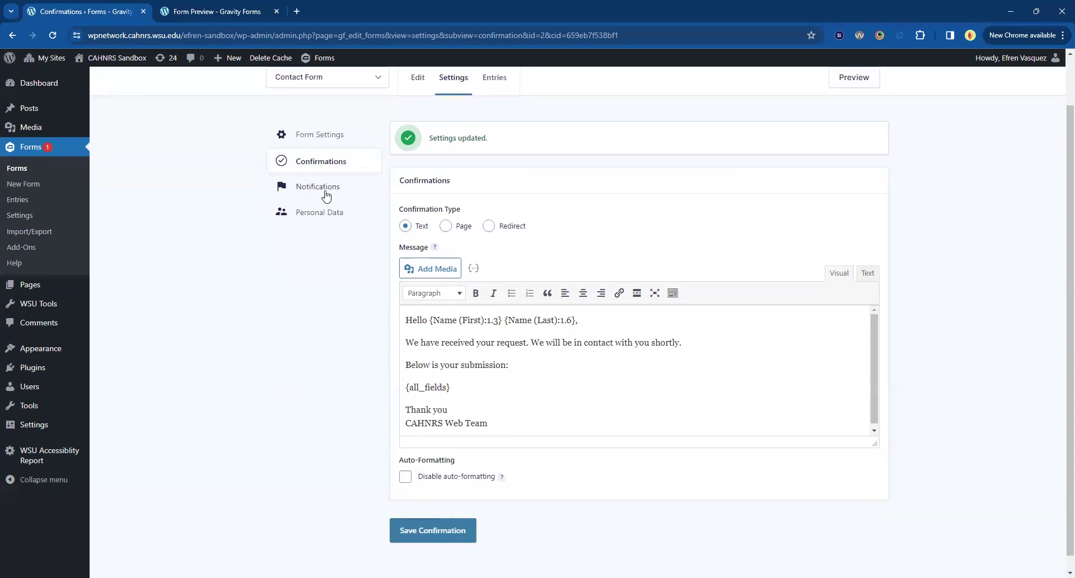
{"action": "left_click", "coordinate": [326, 195]}
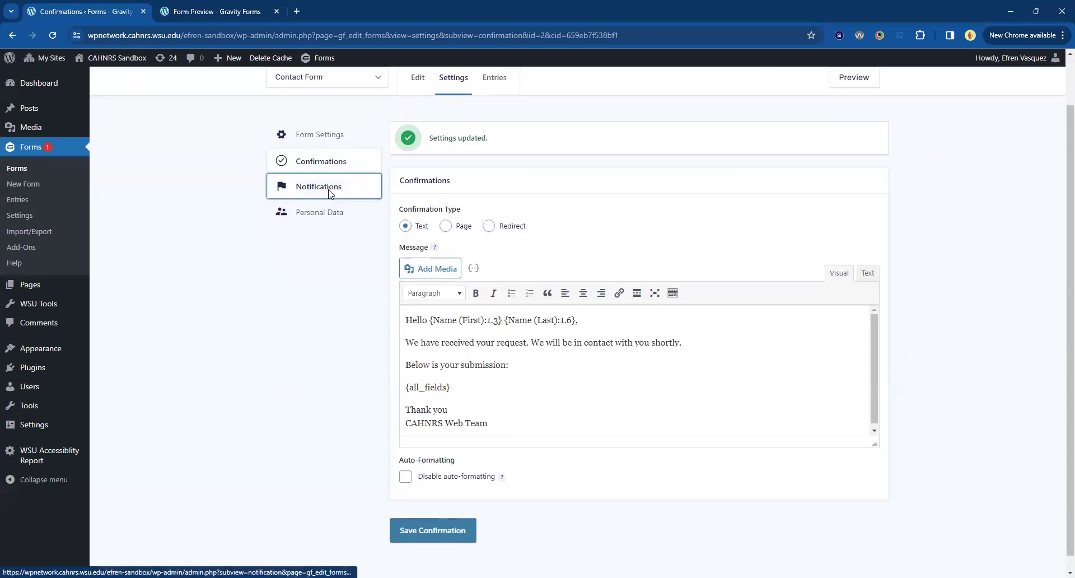
Open the Contact Form's Admin Notification for editing.
{"action": "left_click", "coordinate": [623, 112]}
{"action": "left_click", "coordinate": [313, 243]}
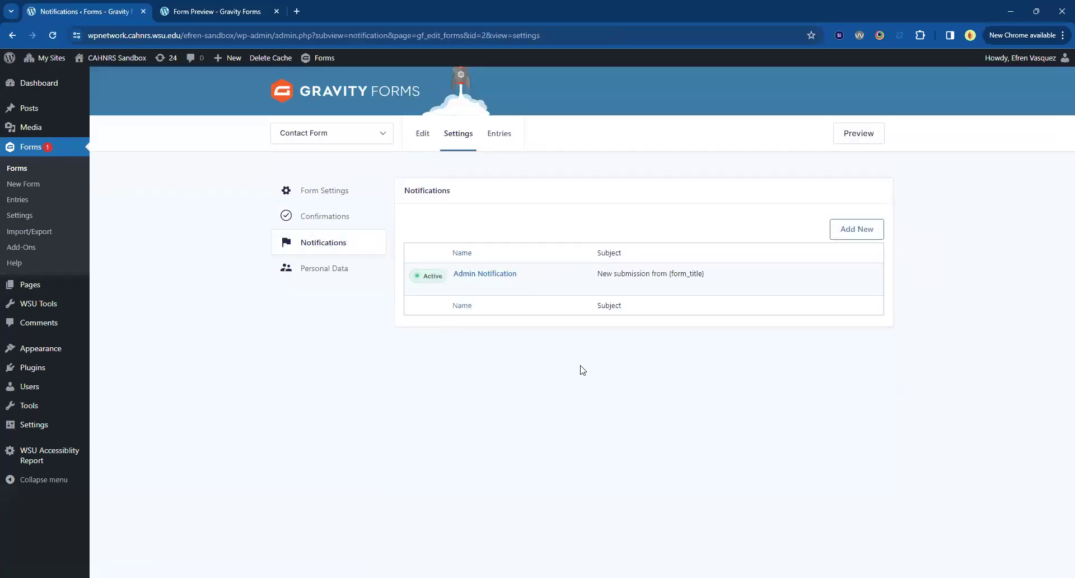
{"action": "left_click", "coordinate": [484, 273]}
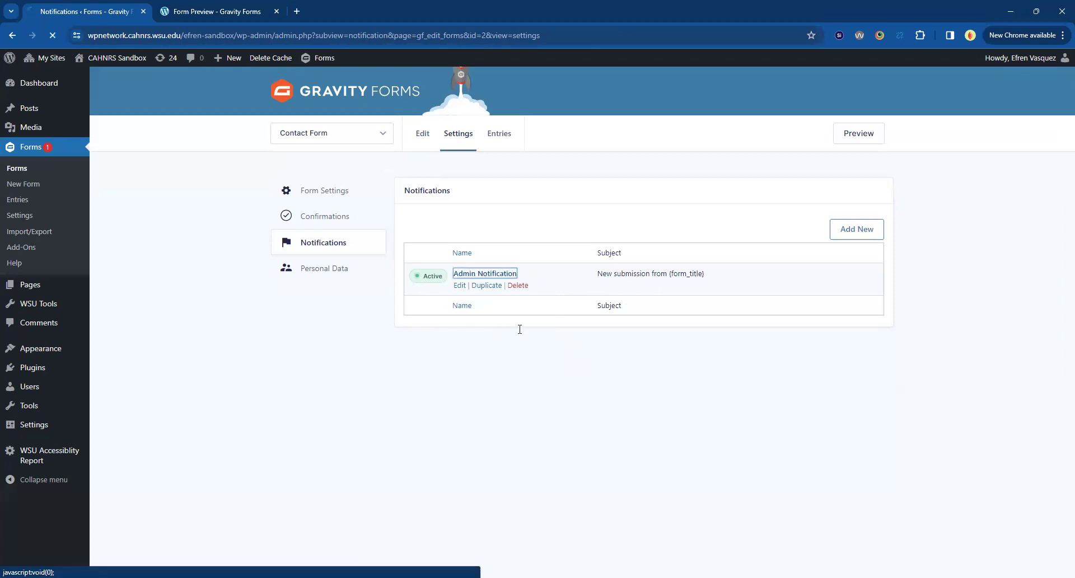
{"action": "scroll", "coordinate": [496, 332], "scroll_direction": "down", "scroll_amount": 2}
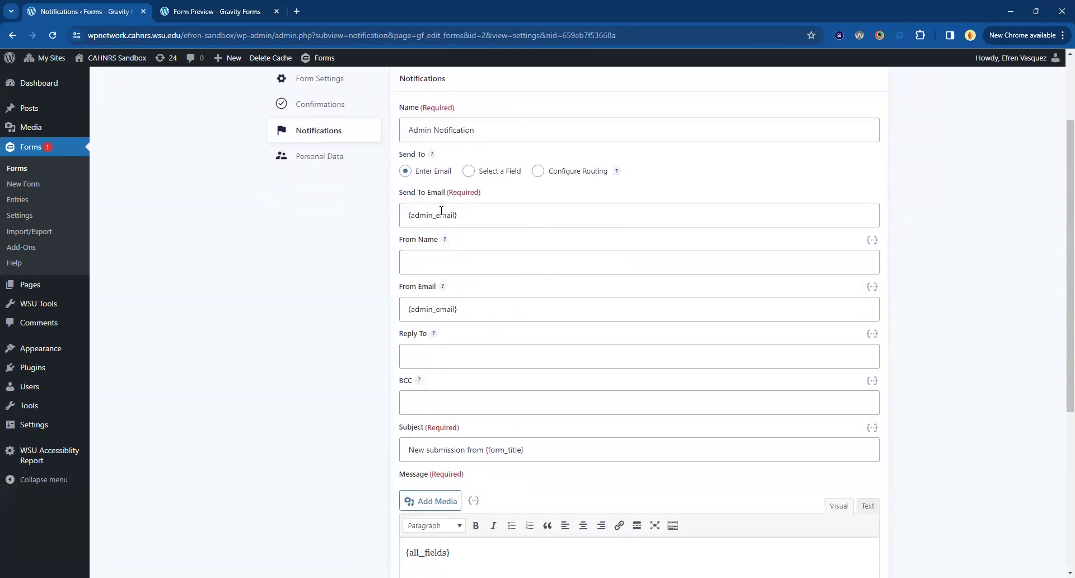
Add the web team's e-mail address to the Send To Email recipients.
{"action": "left_click", "coordinate": [481, 222]}
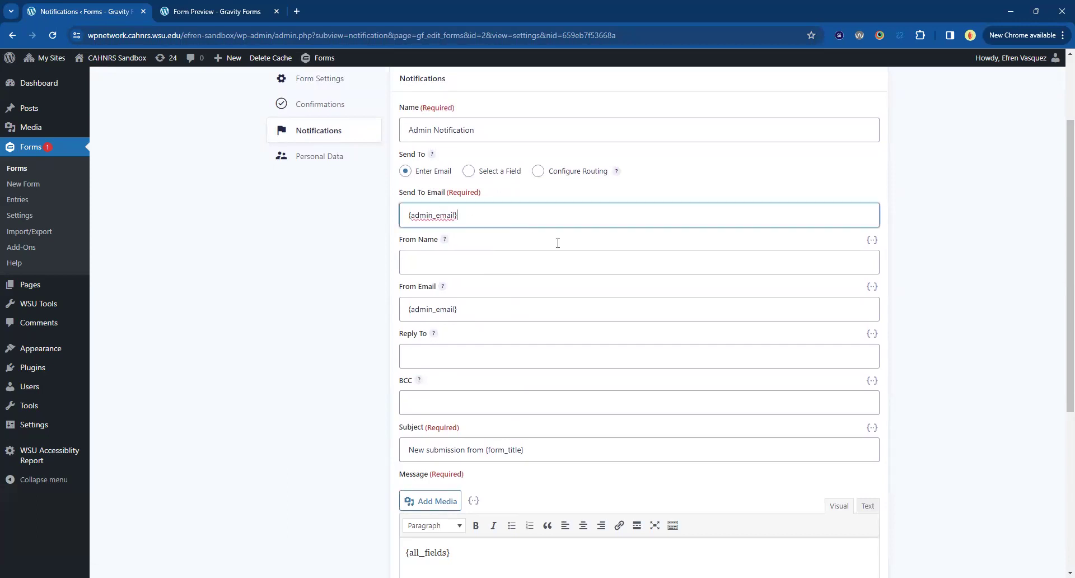
{"action": "type", "text": "du, adf"}
{"action": "key", "text": "BackSpace"}
{"action": "key", "text": "BackSpace"}
{"action": "key", "text": "BackSpace"}
{"action": "key", "text": "BackSpace"}
{"action": "key", "text": "BackSpace"}
{"action": "key", "text": "BackSpace"}
{"action": "key", "text": "BackSpace"}
{"action": "key", "text": "BackSpace"}
{"action": "key", "text": "BackSpace"}
{"action": "key", "text": "BackSpace"}
{"action": "key", "text": "BackSpace"}
{"action": "key", "text": "BackSpace"}
{"action": "key", "text": "BackSpace"}
{"action": "key", "text": "BackSpace"}
{"action": "key", "text": "BackSpace"}
{"action": "key", "text": "BackSpace"}
{"action": "key", "text": "BackSpace"}
{"action": "key", "text": "BackSpace"}
{"action": "key", "text": "BackSpace"}
{"action": "key", "text": "BackSpace"}
{"action": "key", "text": "BackSpace"}
{"action": "key", "text": "BackSpace"}
{"action": "left_click", "coordinate": [368, 300]}
{"action": "scroll", "coordinate": [336, 291], "scroll_direction": "up", "scroll_amount": 2}
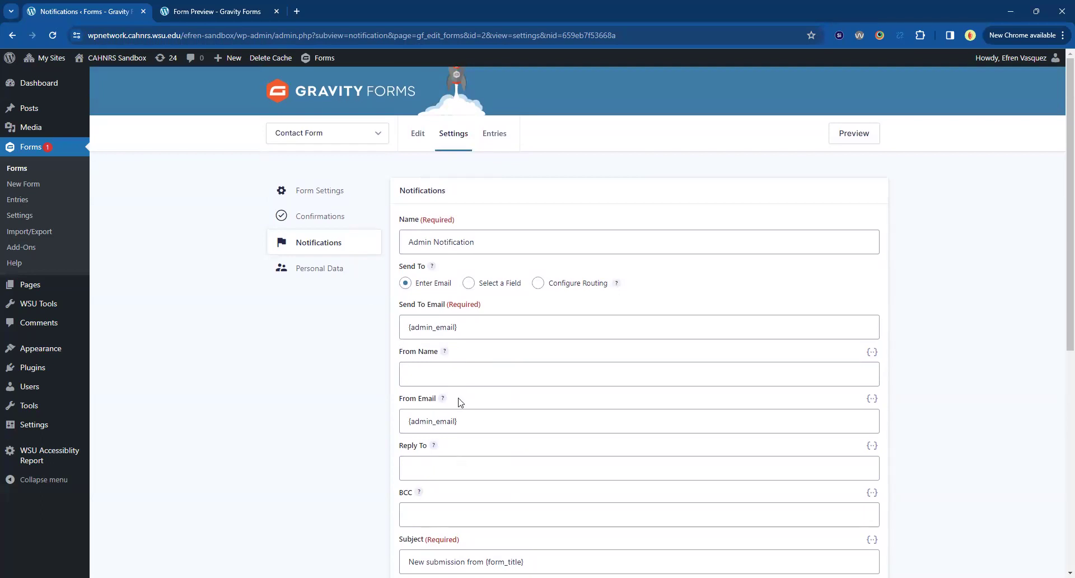
Try From Name variants such as 'County Name | CAHNRS', then clear the field.
{"action": "left_click", "coordinate": [459, 374]}
{"action": "type", "text": "CAHNRS"}
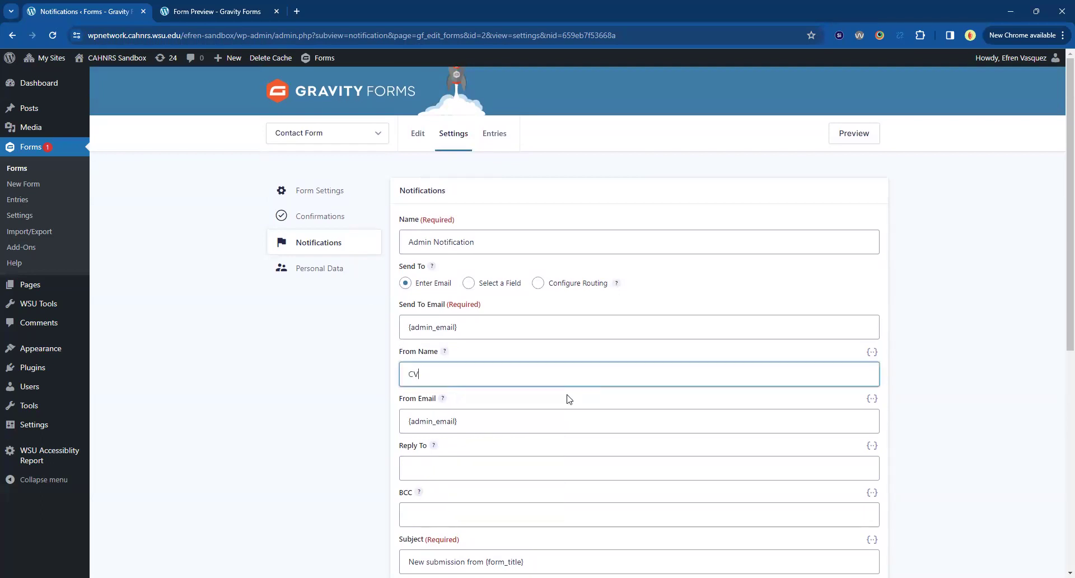
{"action": "key", "text": "Down"}
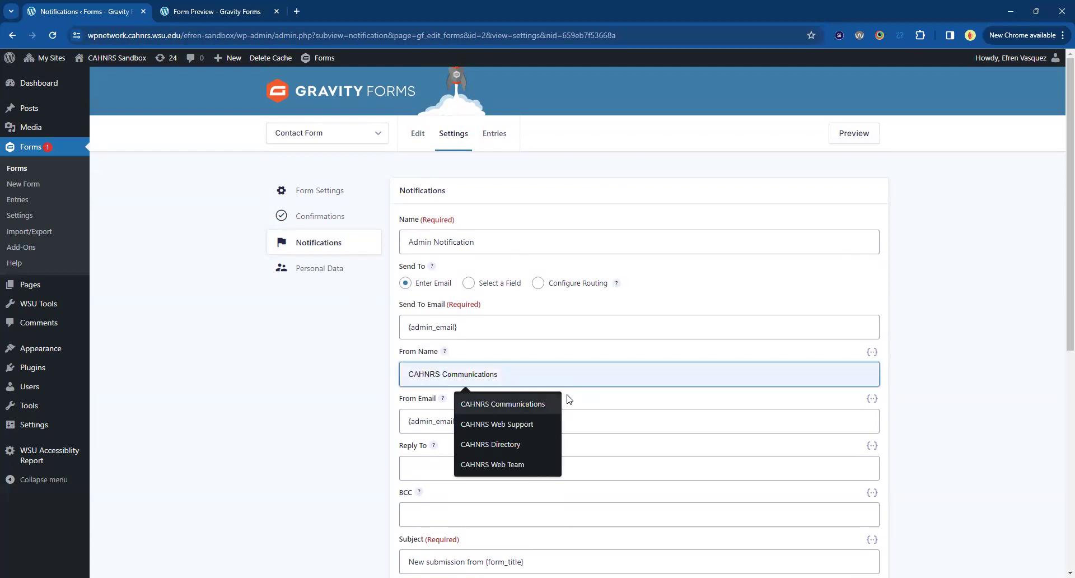
{"action": "key", "text": "Down"}
{"action": "key", "text": "Down"}
{"action": "key", "text": "Down"}
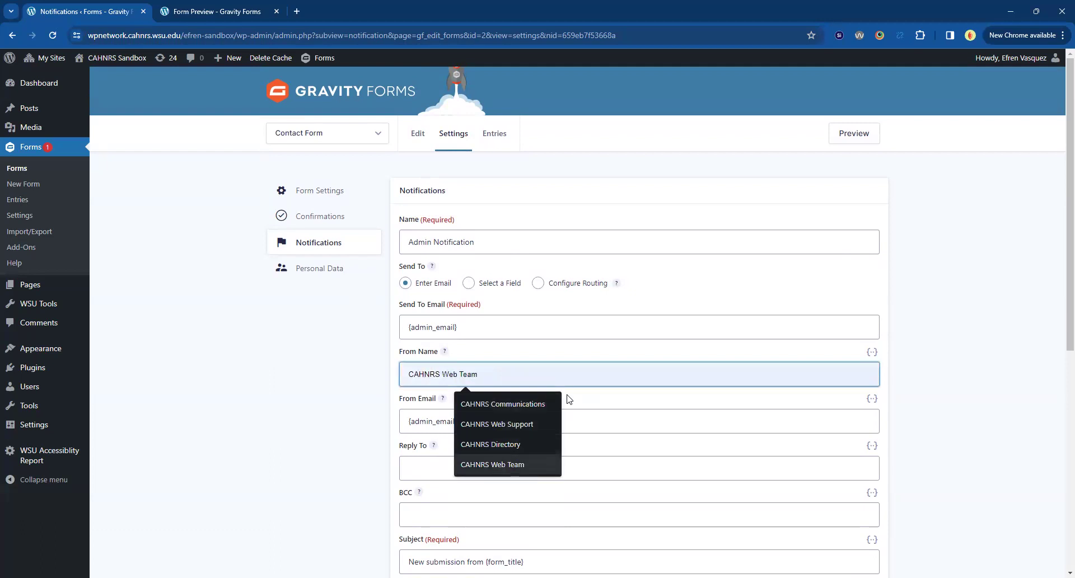
{"action": "key", "text": "Up"}
{"action": "key", "text": "Up"}
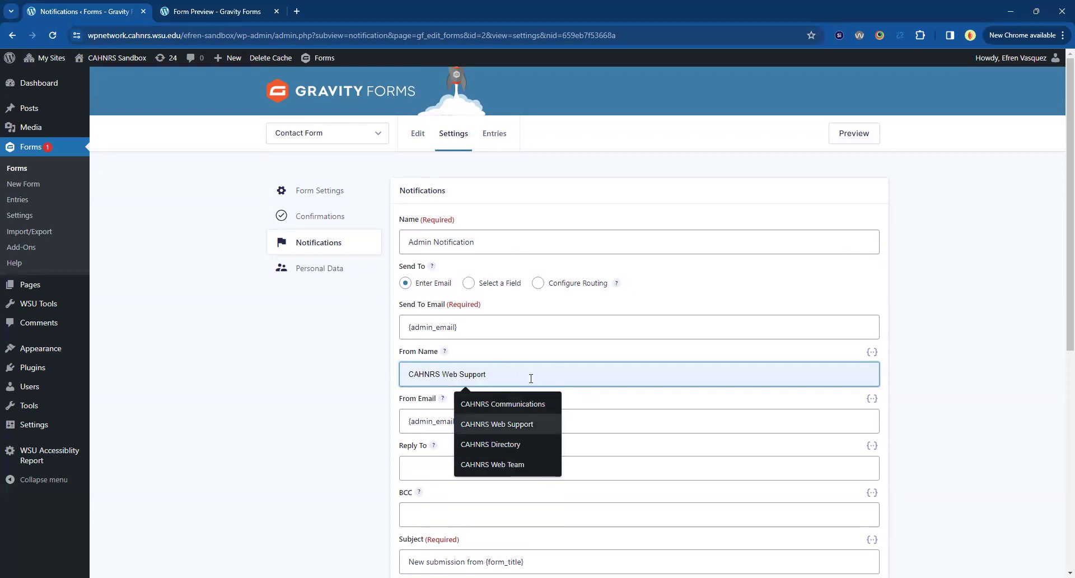
{"action": "key", "text": "Escape"}
{"action": "type", "text": "County Name | CAHNRS"}
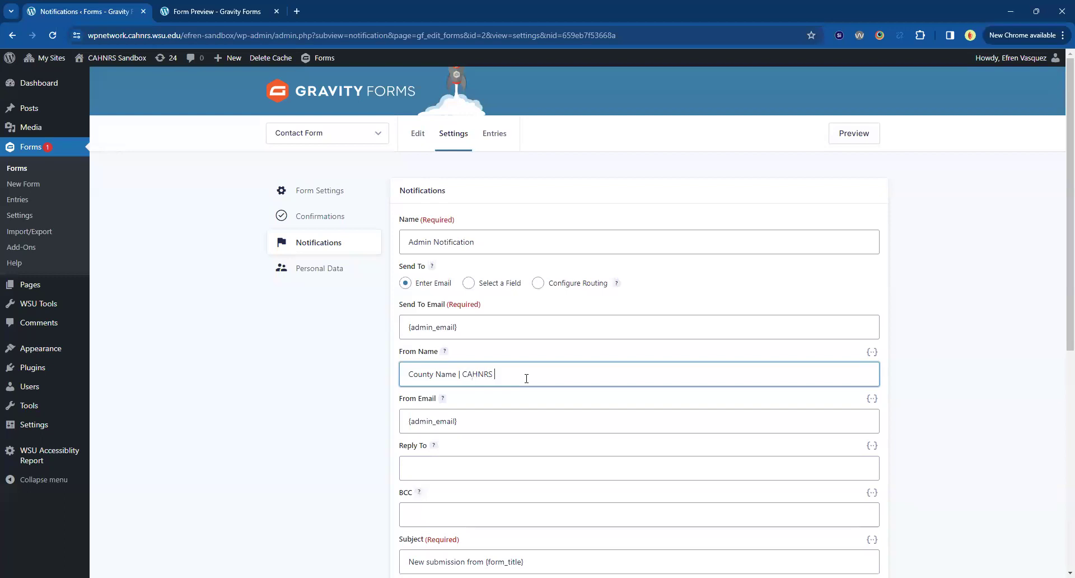
{"action": "key", "text": "BackSpace"}
{"action": "key", "text": "BackSpace"}
{"action": "key", "text": "BackSpace"}
{"action": "type", "text": "RS WSU"}
{"action": "key", "text": "BackSpace"}
{"action": "key", "text": "BackSpace"}
{"action": "key", "text": "BackSpace"}
{"action": "key", "text": "BackSpace"}
{"action": "key", "text": "BackSpace"}
{"action": "key", "text": "BackSpace"}
{"action": "key", "text": "BackSpace"}
{"action": "key", "text": "BackSpace"}
{"action": "key", "text": "BackSpace"}
{"action": "key", "text": "BackSpace"}
{"action": "key", "text": "BackSpace"}
{"action": "key", "text": "BackSpace"}
{"action": "key", "text": "BackSpace"}
{"action": "key", "text": "BackSpace"}
{"action": "key", "text": "BackSpace"}
{"action": "key", "text": "BackSpace"}
{"action": "key", "text": "BackSpace"}
{"action": "key", "text": "BackSpace"}
{"action": "key", "text": "BackSpace"}
{"action": "key", "text": "BackSpace"}
Set the From Name to 'CAHNRS Communications' from the saved suggestions.
{"action": "left_click", "coordinate": [435, 381]}
{"action": "left_click", "coordinate": [466, 400]}
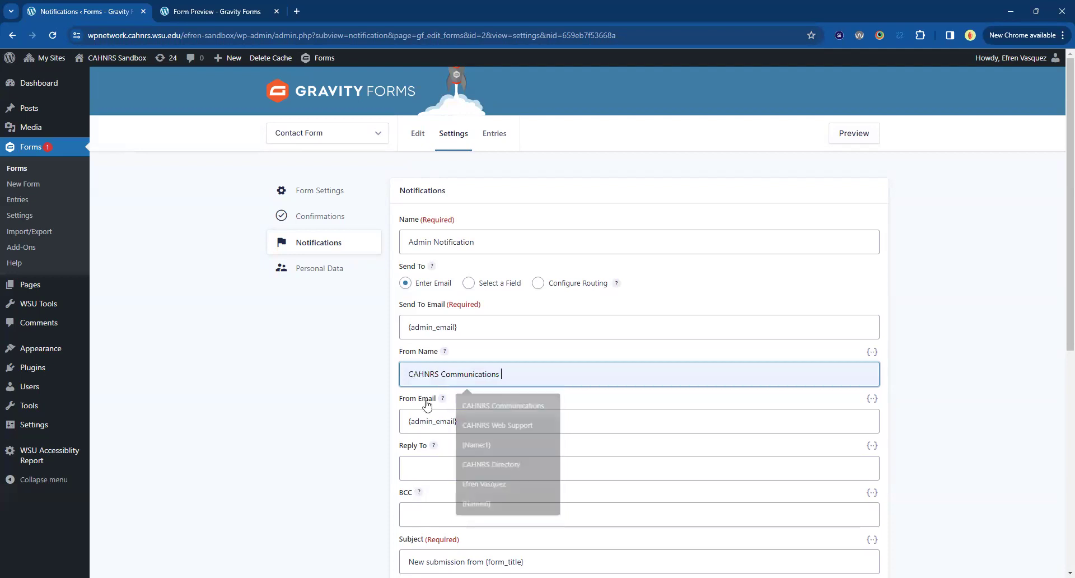
{"action": "scroll", "coordinate": [358, 392], "scroll_direction": "down", "scroll_amount": 2}
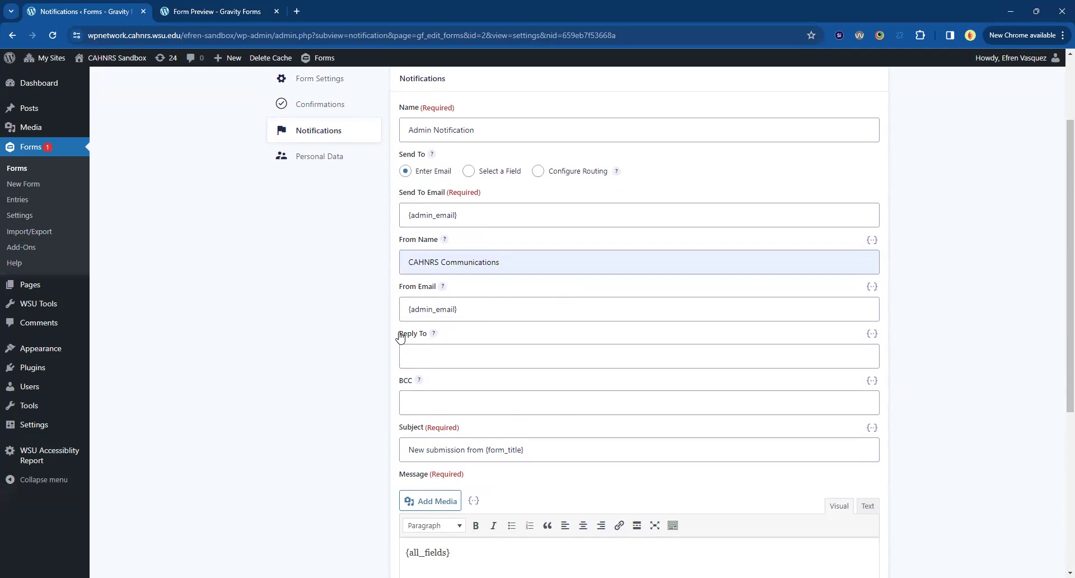
{"action": "left_click", "coordinate": [412, 357]}
{"action": "left_click", "coordinate": [390, 361]}
Set the Admin Notification's Reply To to the submitter's Email merge tag, {Email:3}.
{"action": "left_click", "coordinate": [701, 360]}
{"action": "left_click", "coordinate": [900, 335]}
{"action": "left_click", "coordinate": [869, 348]}
{"action": "left_click", "coordinate": [872, 334]}
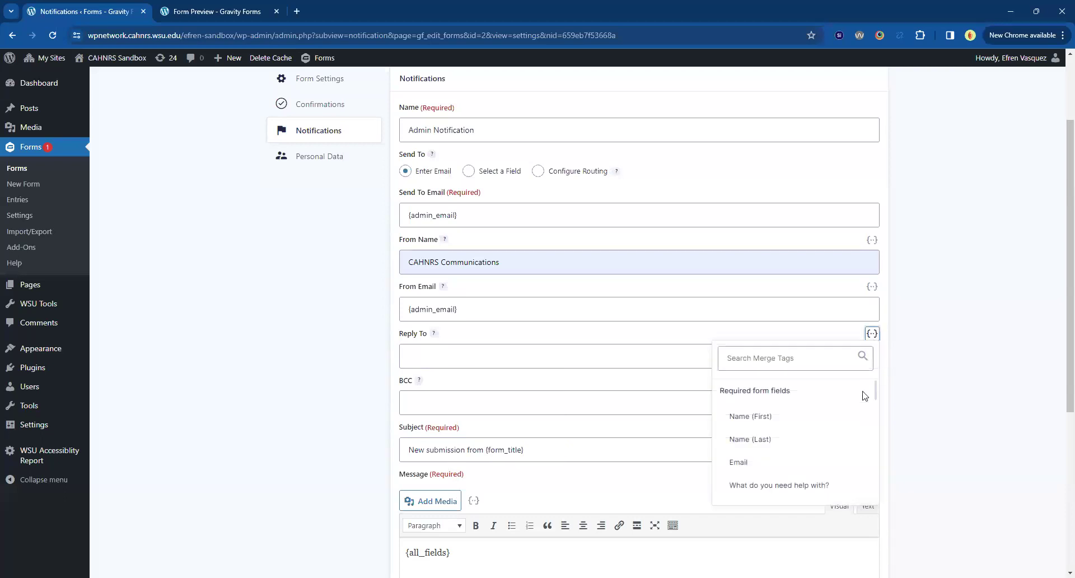
{"action": "scroll", "coordinate": [739, 482], "scroll_direction": "down", "scroll_amount": 1}
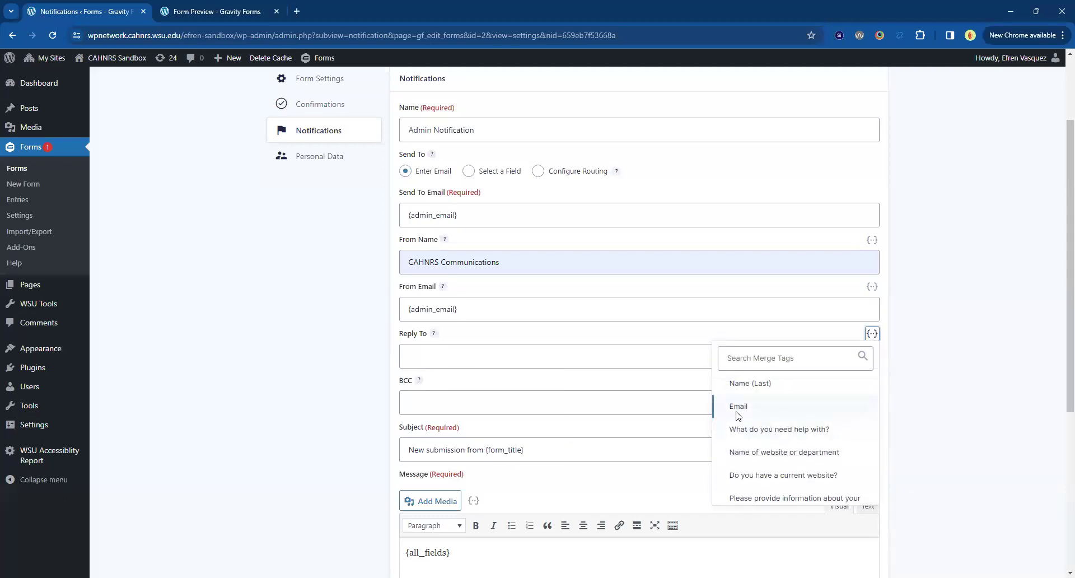
{"action": "left_click", "coordinate": [736, 415]}
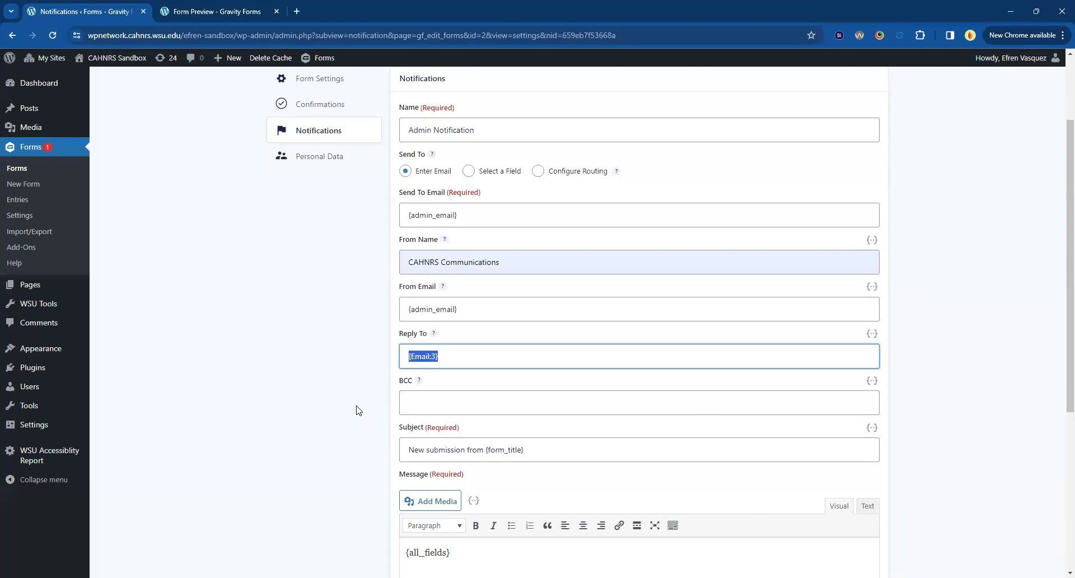
{"action": "left_click", "coordinate": [317, 362]}
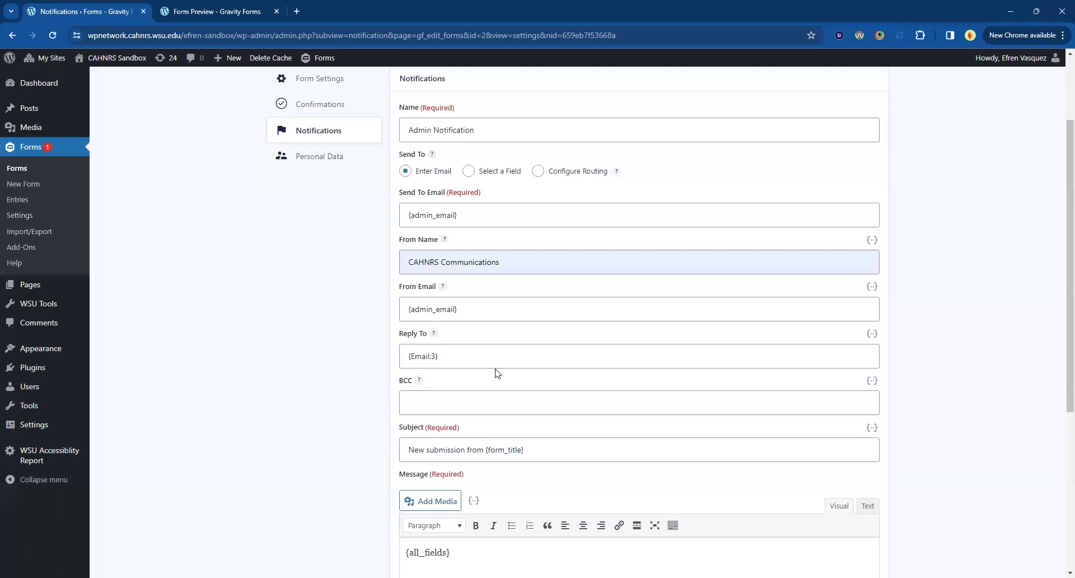
Move past the BCC field and select the full Subject line text.
{"action": "scroll", "coordinate": [498, 373], "scroll_direction": "down", "scroll_amount": 1}
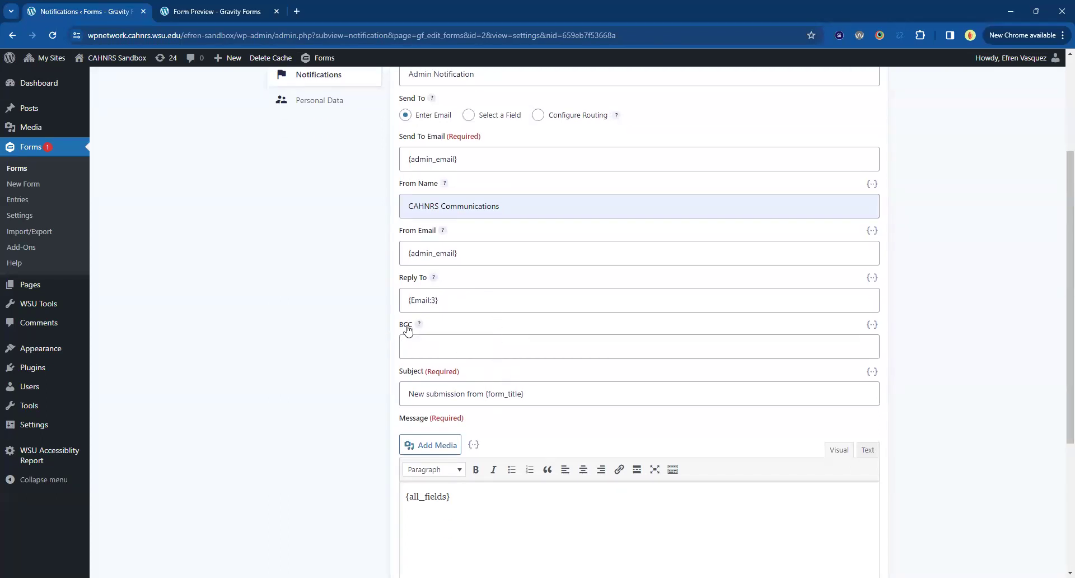
{"action": "left_click", "coordinate": [477, 348]}
{"action": "left_click", "coordinate": [312, 379]}
{"action": "left_click_drag", "start_coordinate": [411, 393], "coordinate": [587, 391]}
{"action": "scroll", "coordinate": [583, 394], "scroll_direction": "up", "scroll_amount": 3}
Append "on CAHNRS Communication" to the end of the notification Subject.
{"action": "left_click", "coordinate": [312, 143]}
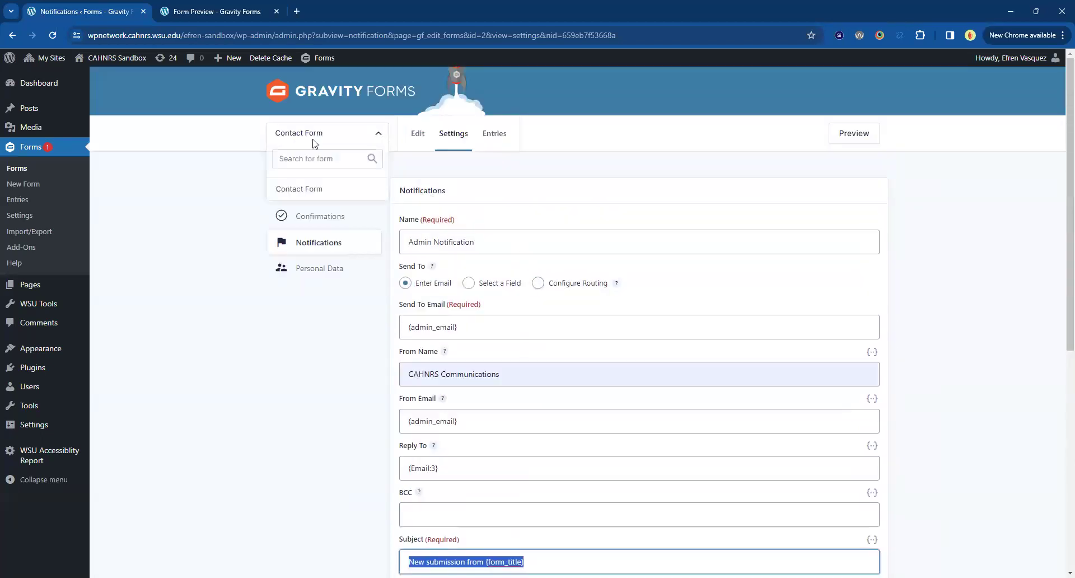
{"action": "scroll", "coordinate": [302, 364], "scroll_direction": "down", "scroll_amount": 6}
{"action": "left_click", "coordinate": [546, 233]}
{"action": "key", "text": "ctrl+a"}
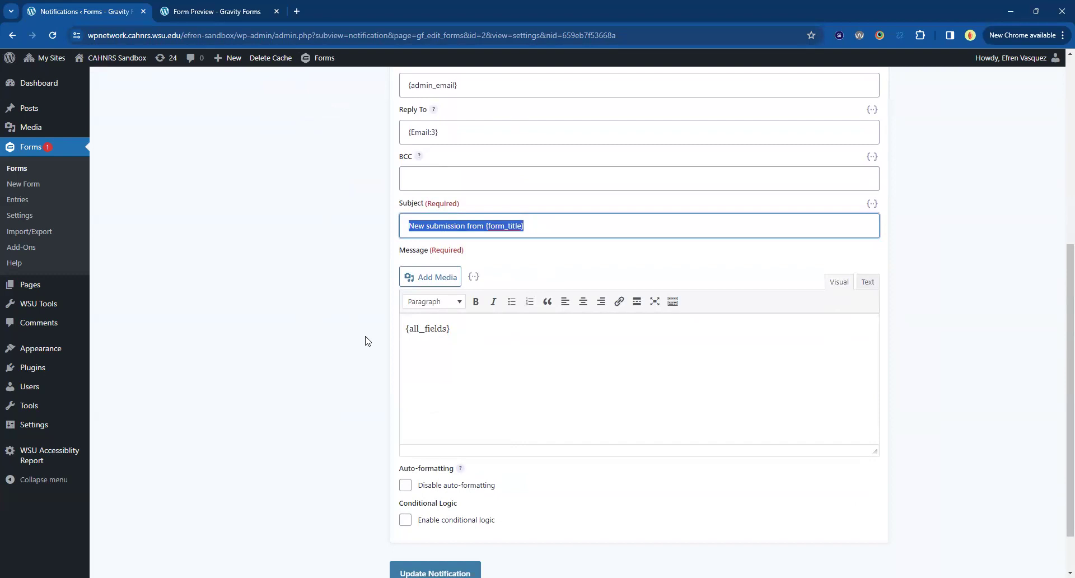
{"action": "left_click", "coordinate": [603, 231]}
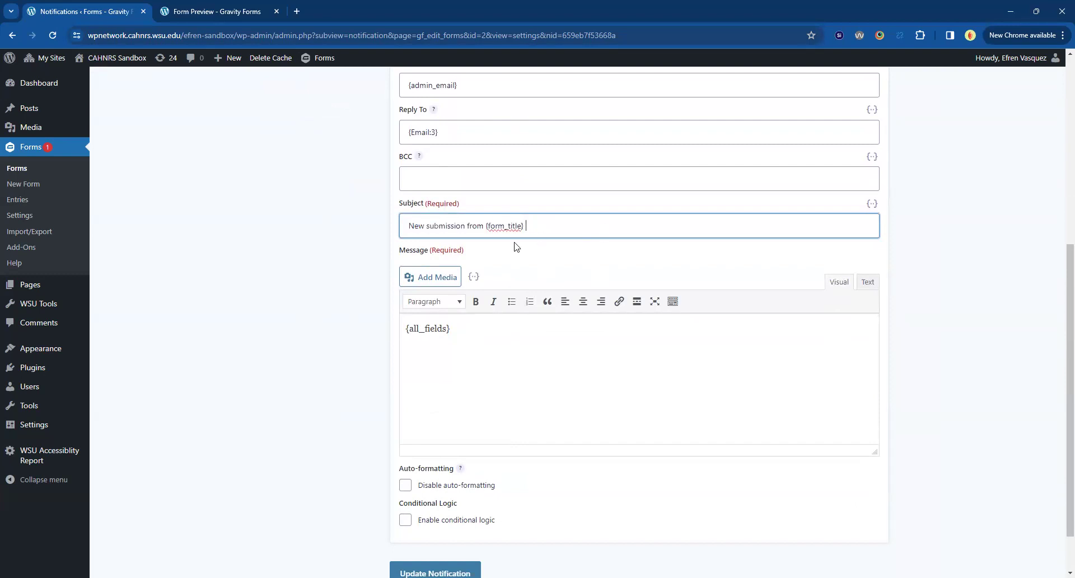
{"action": "left_click_drag", "start_coordinate": [484, 225], "coordinate": [353, 228]}
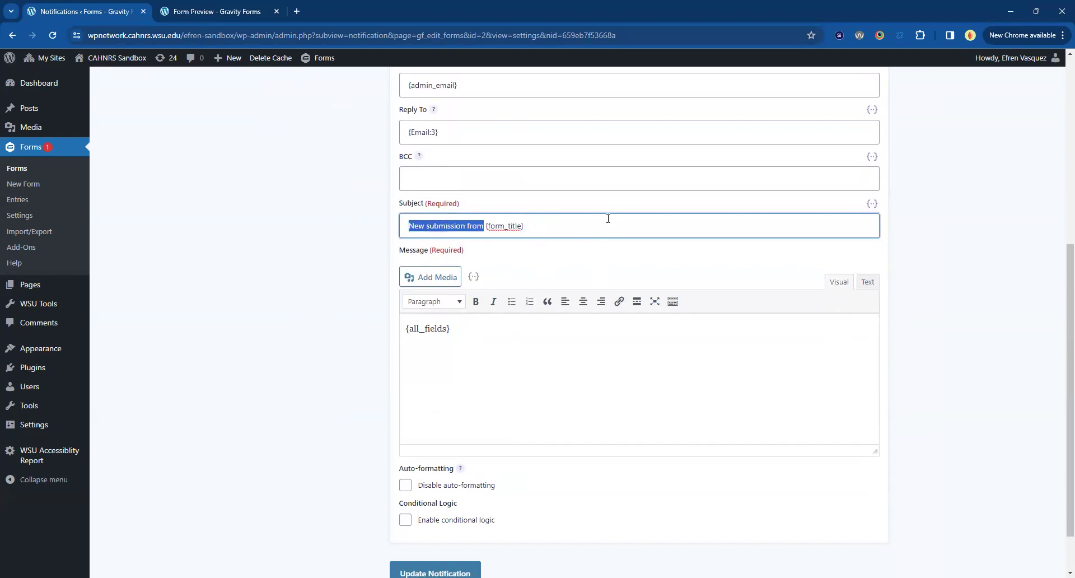
{"action": "left_click", "coordinate": [541, 229]}
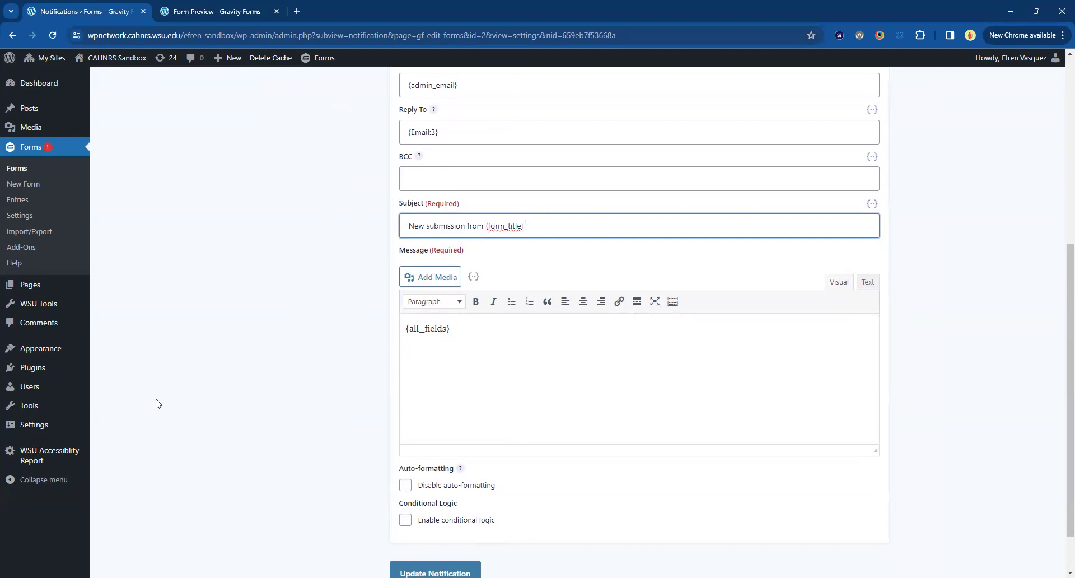
{"action": "type", "text": "on CAHNRS Communication"}
Review the {all_fields} message body, leaving it unchanged after a stray test edit.
{"action": "left_click", "coordinate": [288, 341]}
{"action": "left_click_drag", "start_coordinate": [461, 331], "coordinate": [309, 283]}
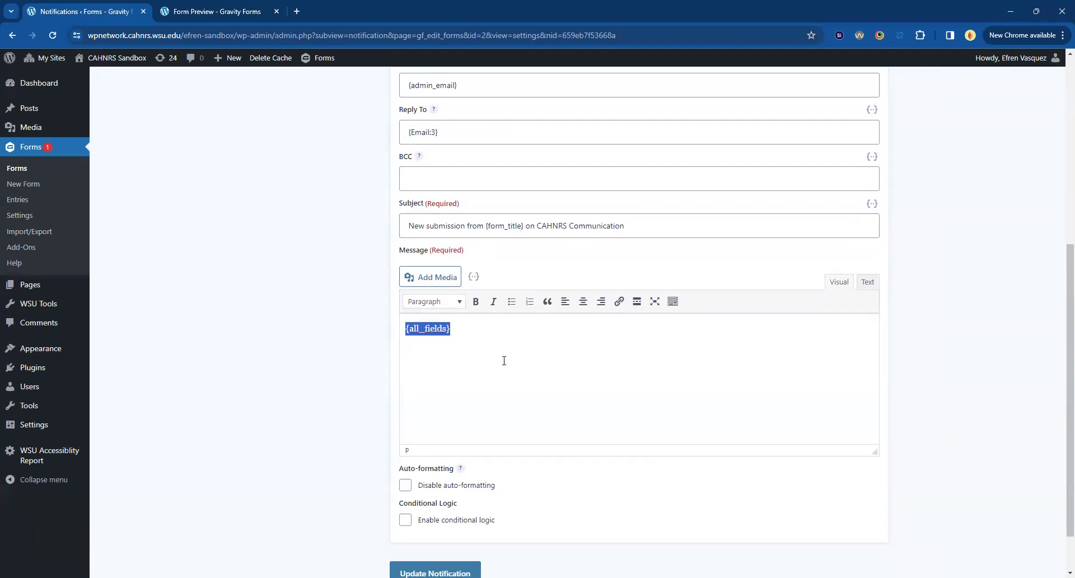
{"action": "left_click", "coordinate": [483, 365]}
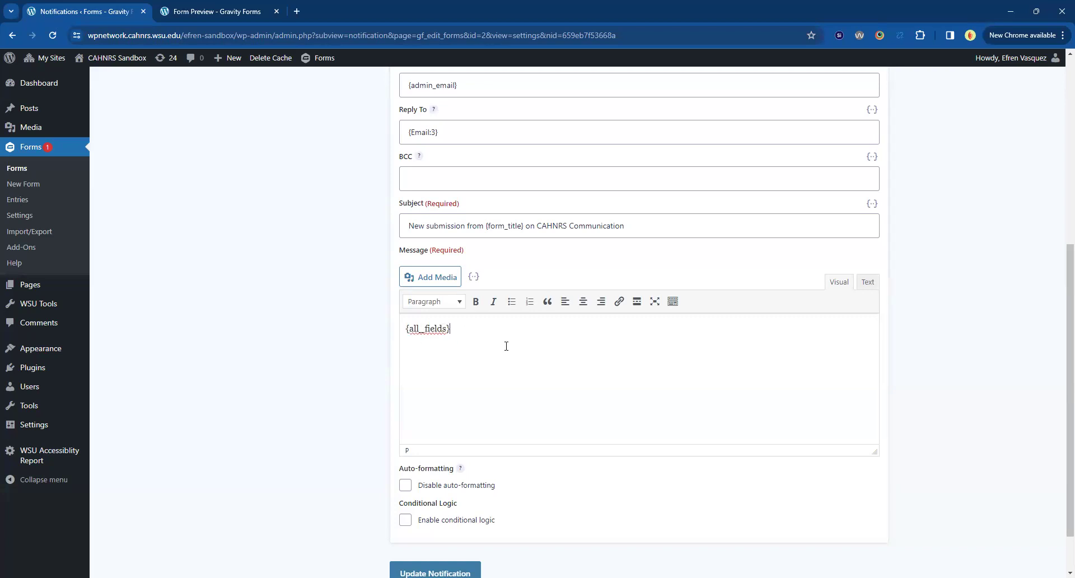
{"action": "key", "text": "Return"}
{"action": "type", "text": "sdfs"}
{"action": "key", "text": "BackSpace"}
{"action": "key", "text": "BackSpace"}
{"action": "key", "text": "BackSpace"}
{"action": "key", "text": "BackSpace"}
{"action": "left_click", "coordinate": [407, 325]}
{"action": "scroll", "coordinate": [307, 397], "scroll_direction": "up", "scroll_amount": 6}
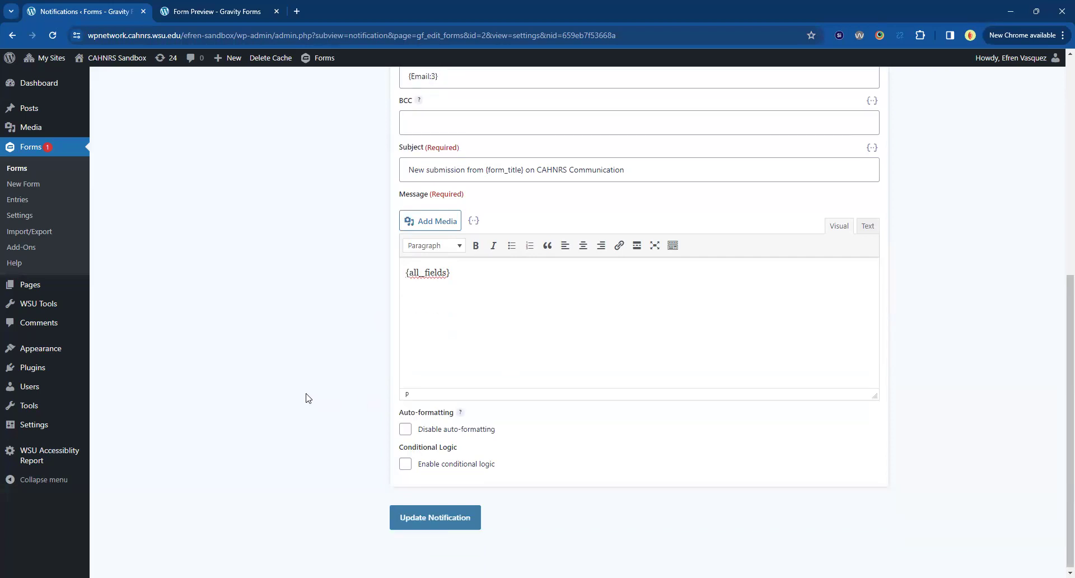
{"action": "scroll", "coordinate": [314, 402], "scroll_direction": "down", "scroll_amount": 7}
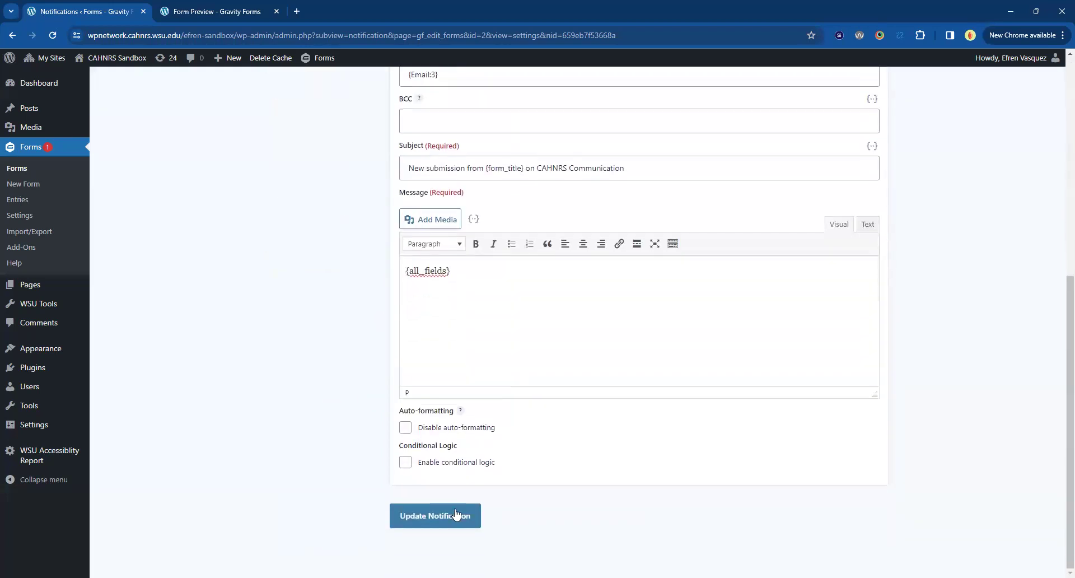
Save the Admin Notification with Update Notification and check the {admin_email} recipient.
{"action": "left_click", "coordinate": [435, 515]}
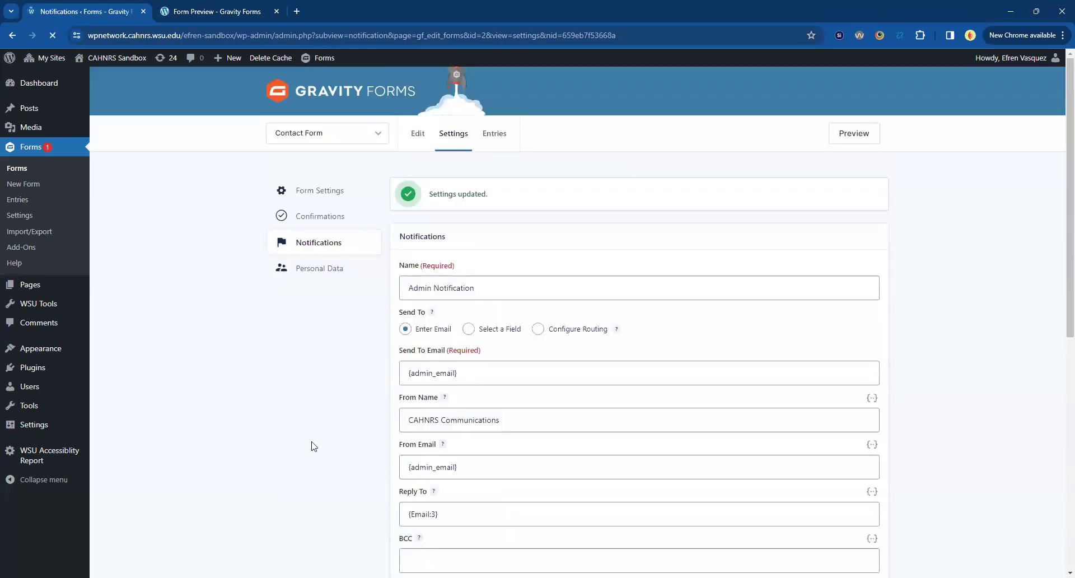
{"action": "scroll", "coordinate": [320, 386], "scroll_direction": "down", "scroll_amount": 1}
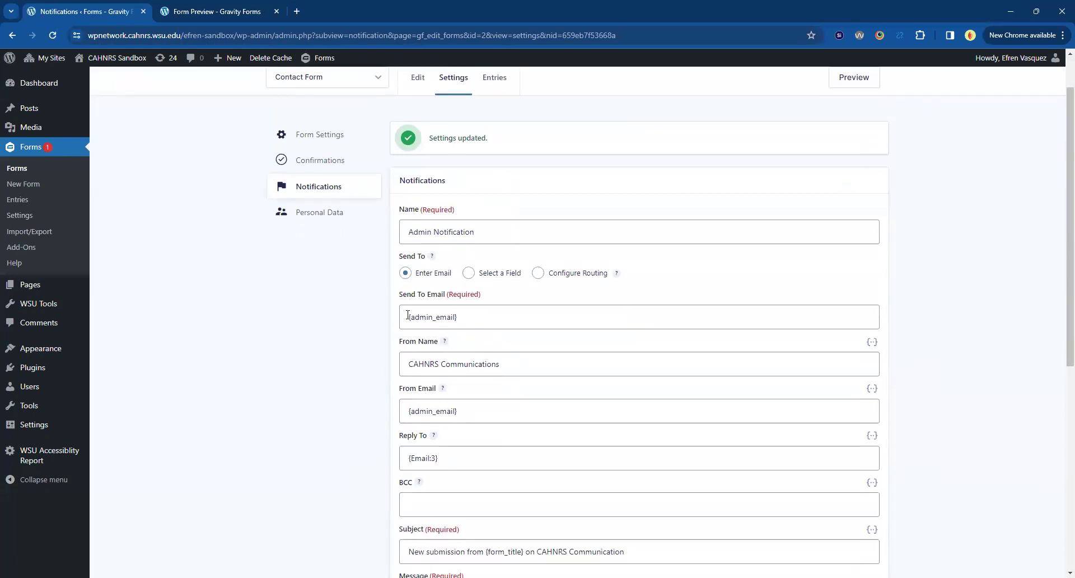
{"action": "left_click_drag", "start_coordinate": [406, 316], "coordinate": [533, 323]}
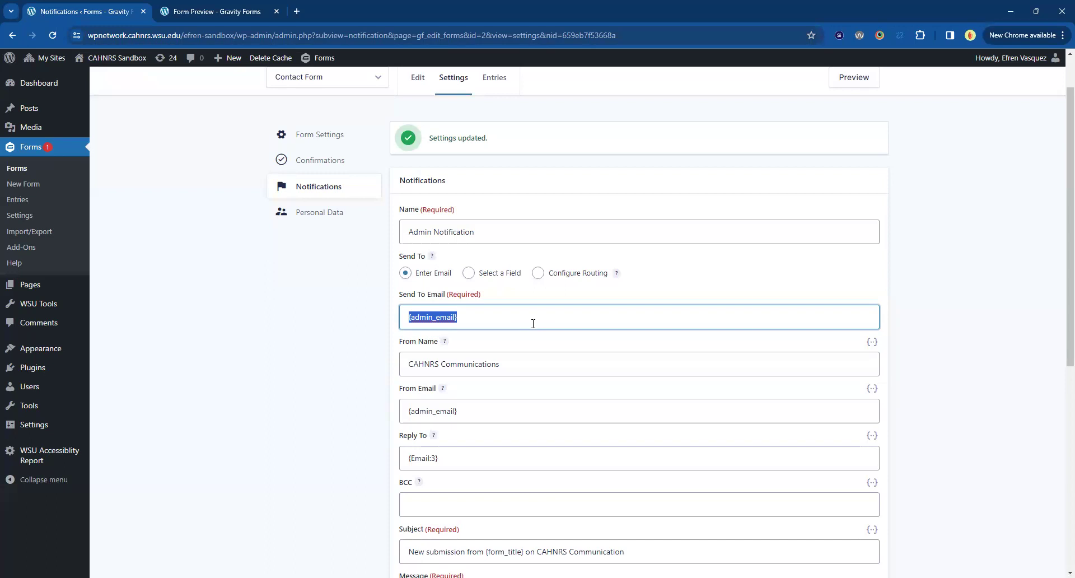
Check the "What do you need help with?" question in the form preview, then return.
{"action": "left_click", "coordinate": [229, 12]}
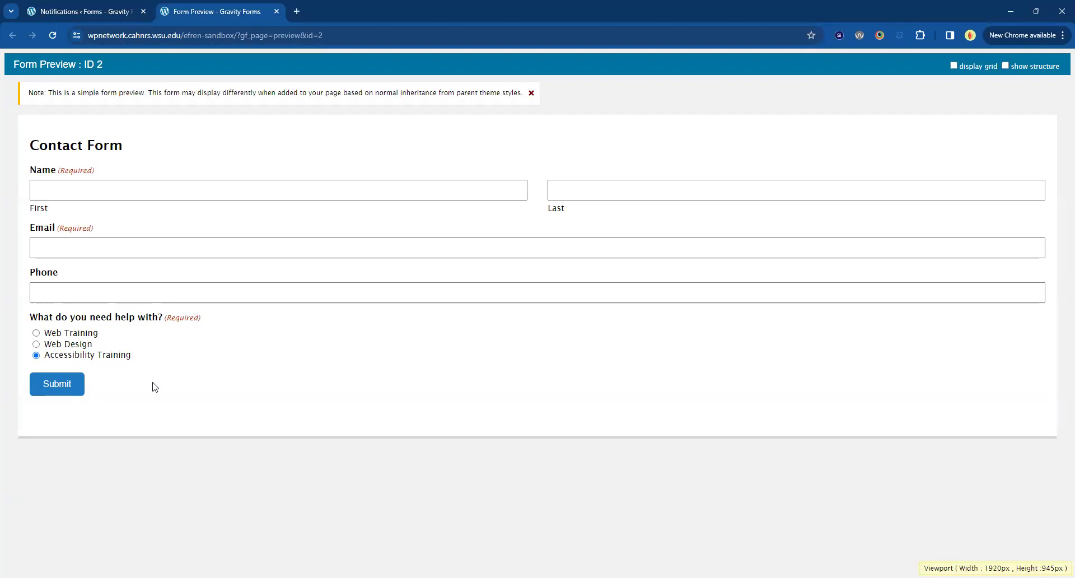
{"action": "left_click_drag", "start_coordinate": [34, 316], "coordinate": [166, 318]}
{"action": "left_click", "coordinate": [242, 487]}
{"action": "left_click", "coordinate": [92, 14]}
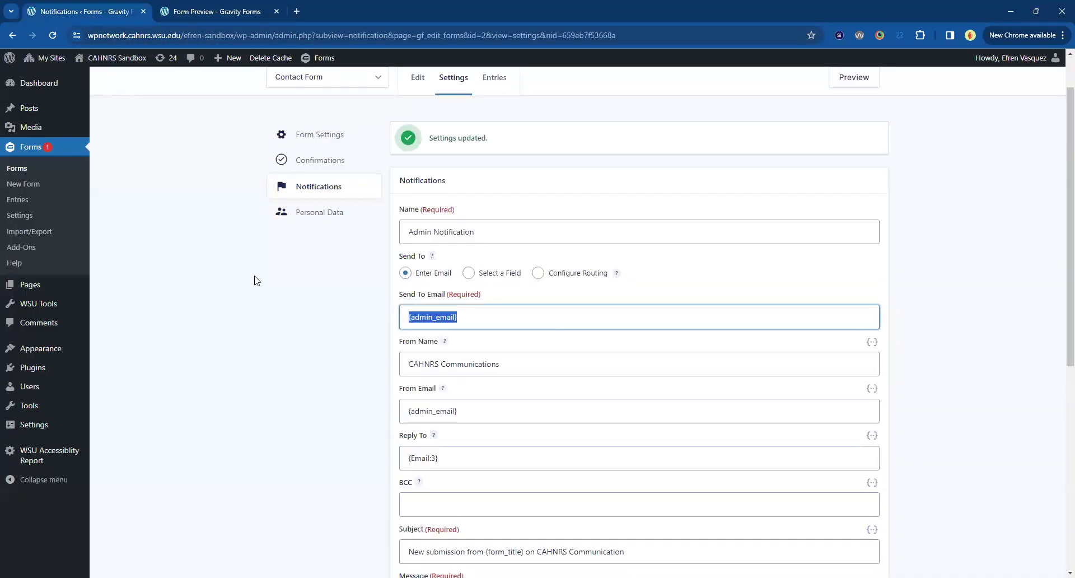
{"action": "left_click", "coordinate": [343, 298]}
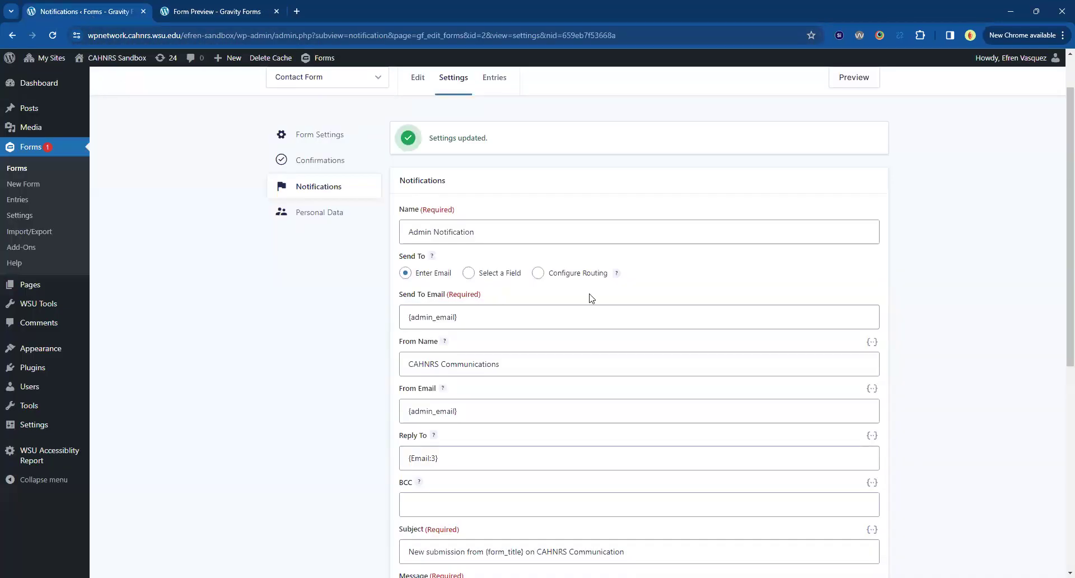
Switch to Configure Routing and route Web Design answers to an individual staff address.
{"action": "left_click", "coordinate": [558, 279]}
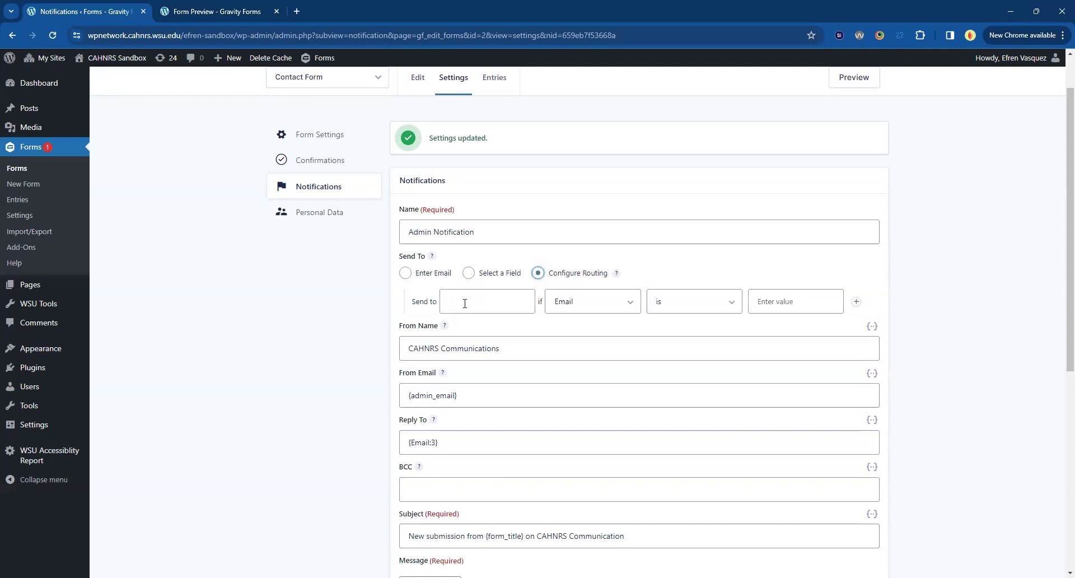
{"action": "left_click", "coordinate": [464, 306]}
{"action": "left_click", "coordinate": [341, 339]}
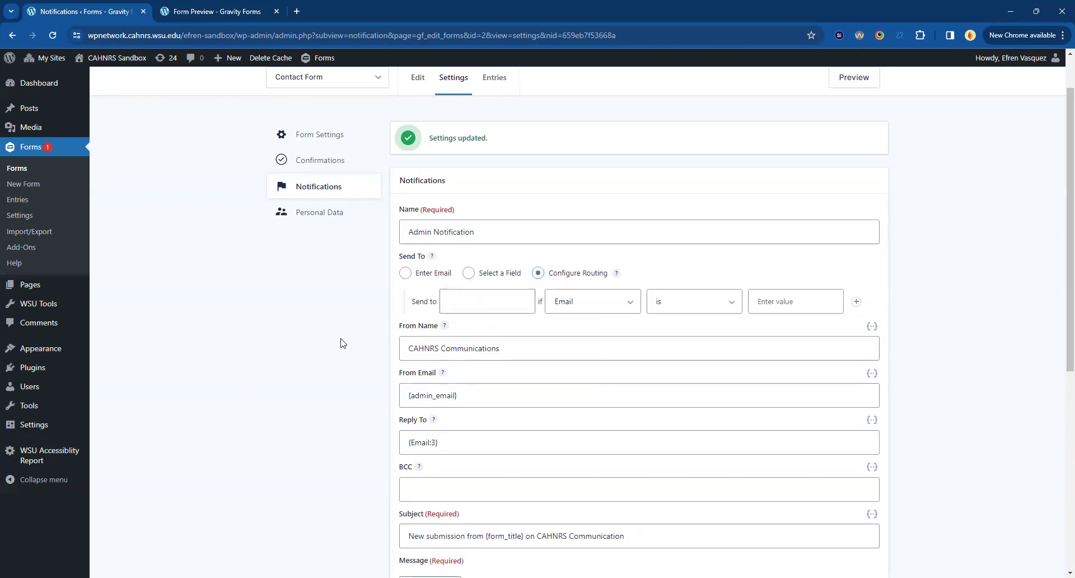
{"action": "left_click", "coordinate": [492, 296]}
{"action": "key", "text": "Down"}
{"action": "key", "text": "Return"}
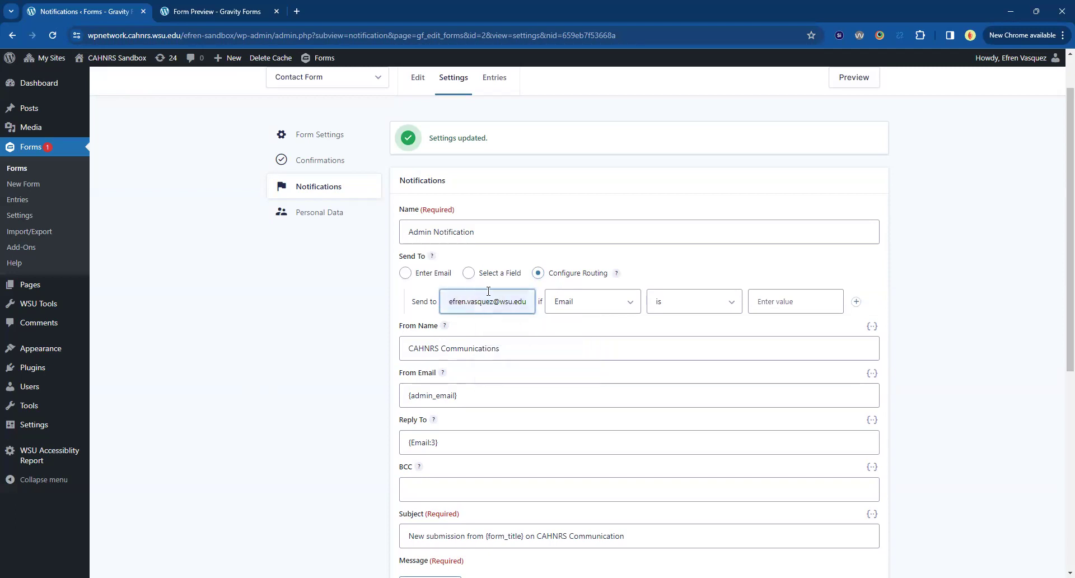
{"action": "left_click", "coordinate": [579, 302]}
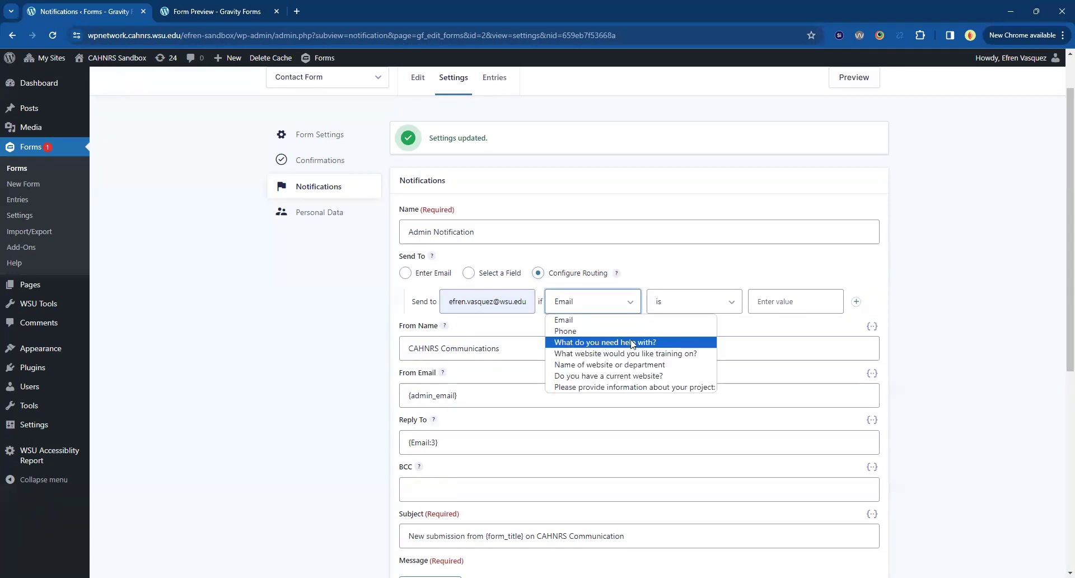
{"action": "left_click", "coordinate": [783, 308]}
{"action": "left_click", "coordinate": [784, 305]}
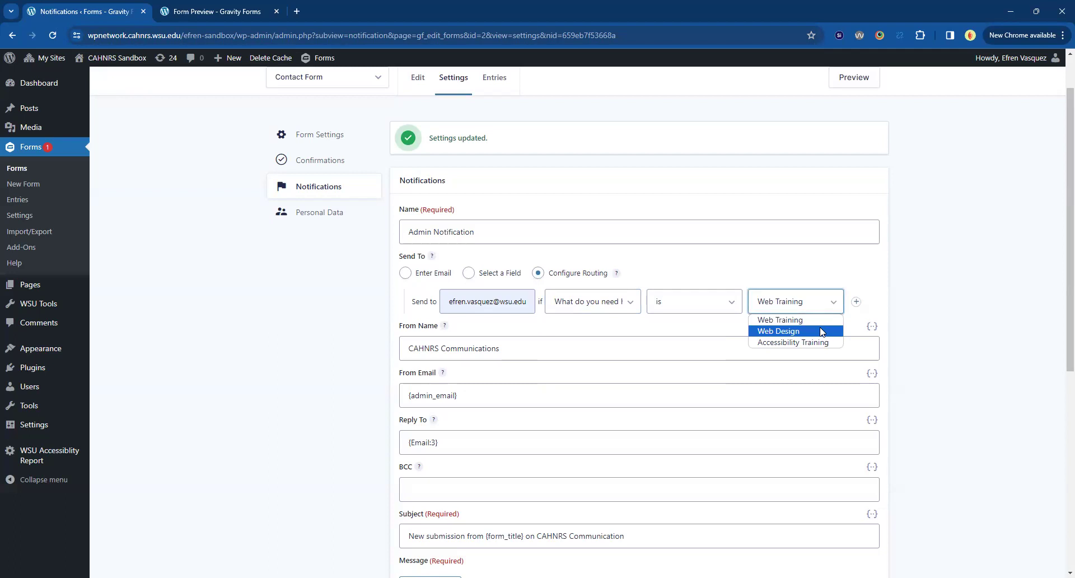
{"action": "left_click", "coordinate": [822, 331]}
Add a second rule sending Web Training answers to the CAHNRS web team address.
{"action": "left_click", "coordinate": [855, 301]}
{"action": "left_click", "coordinate": [514, 328]}
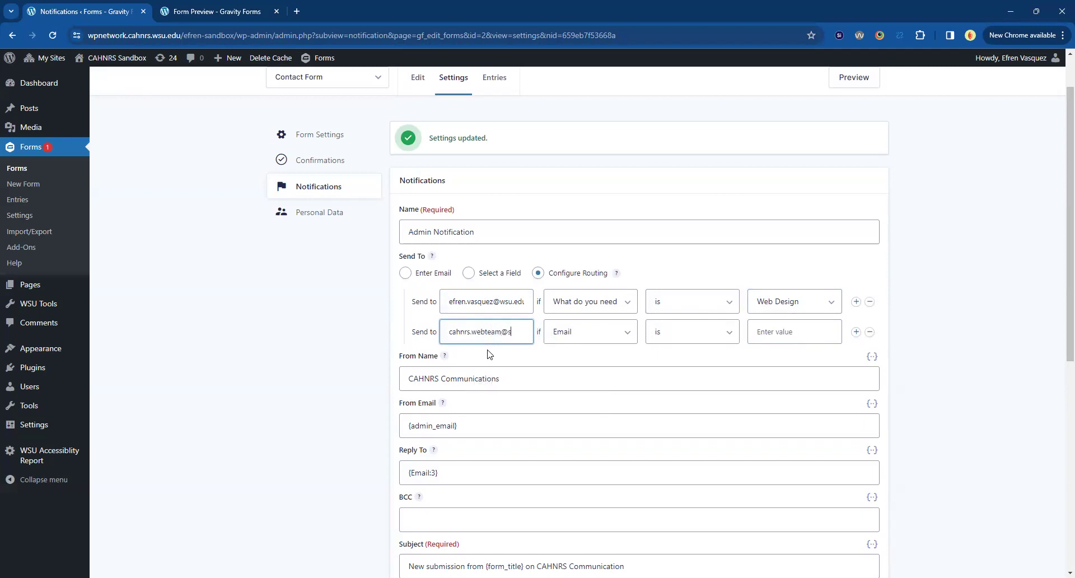
{"action": "key", "text": "Tab"}
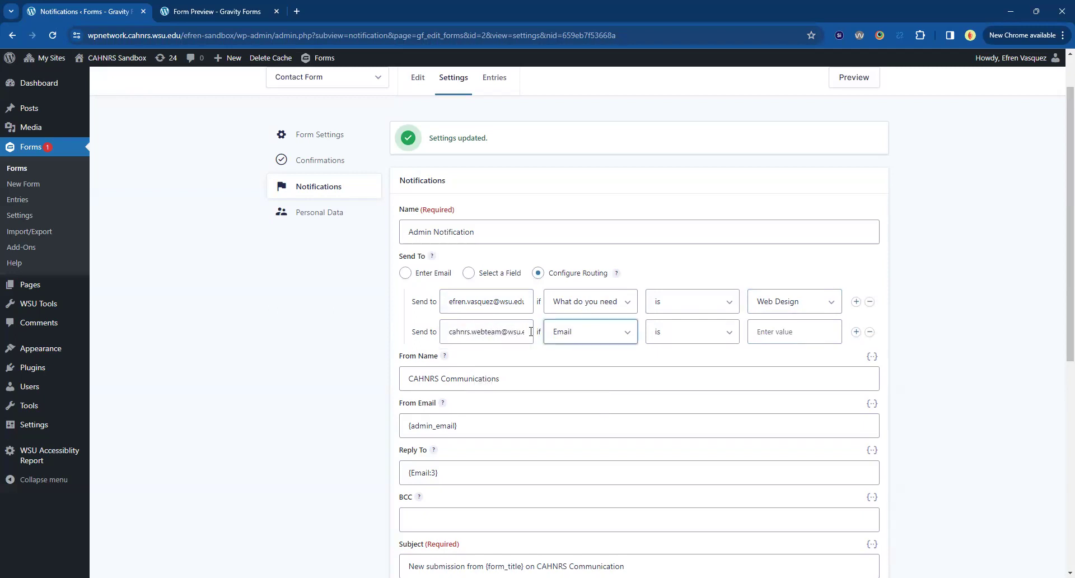
{"action": "left_click", "coordinate": [559, 335]}
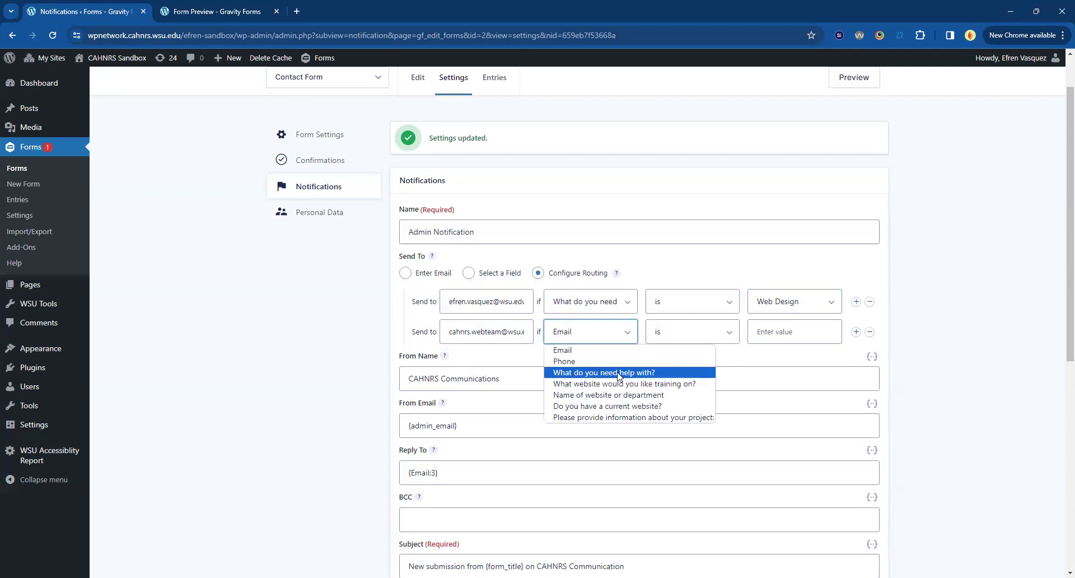
{"action": "left_click", "coordinate": [645, 379]}
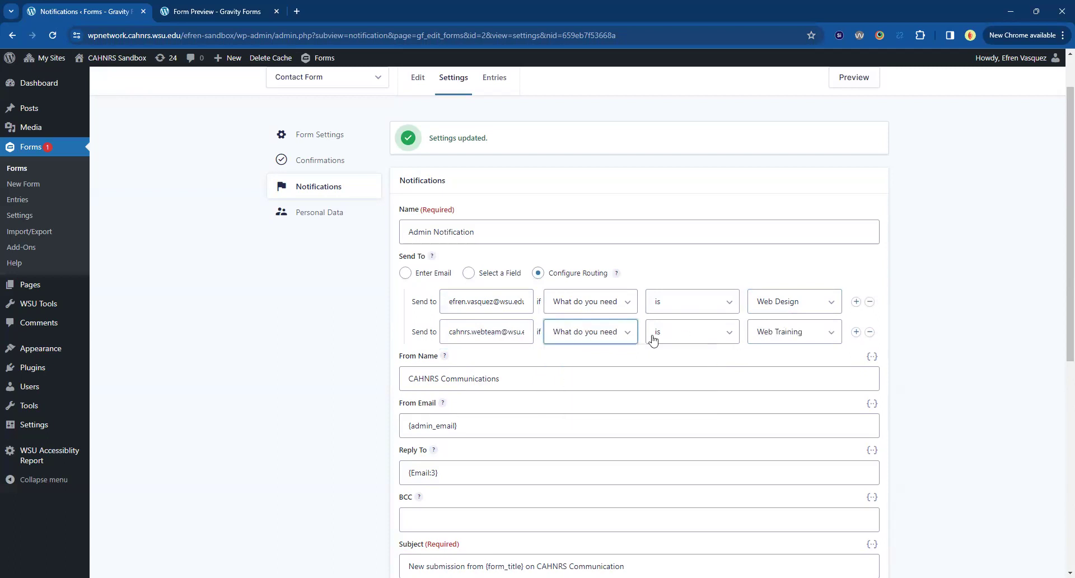
{"action": "left_click", "coordinate": [781, 334]}
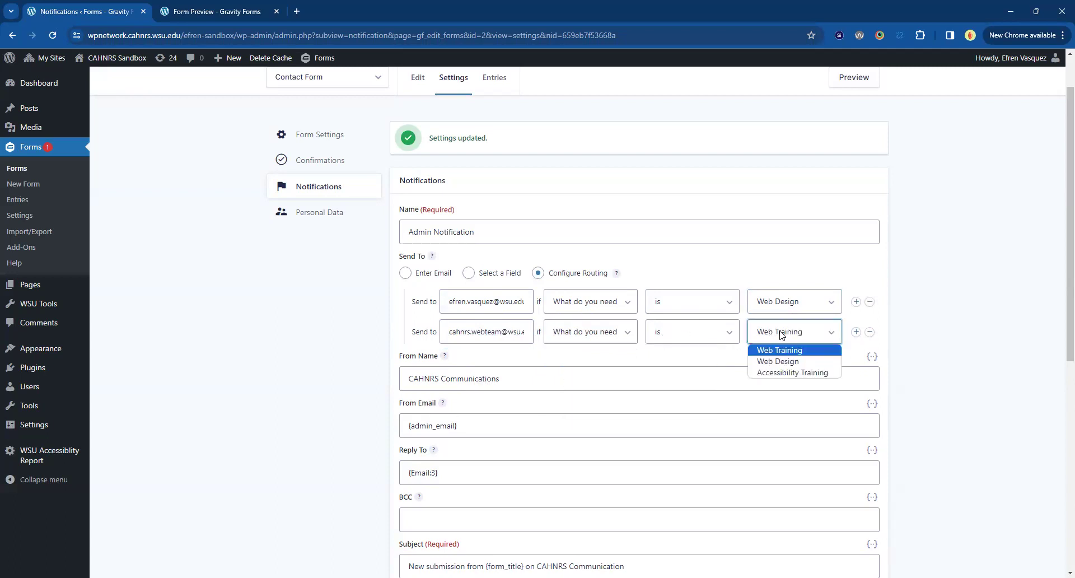
{"action": "left_click", "coordinate": [781, 334]}
{"action": "triple_click", "coordinate": [510, 335]}
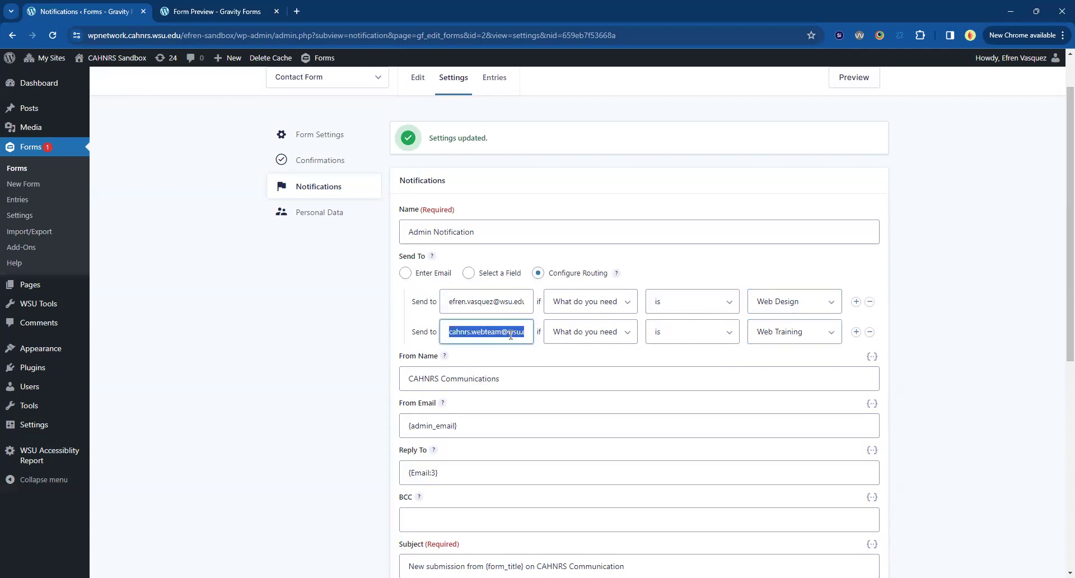
Add a third rule routing Accessibility Training answers to the web team address.
{"action": "left_click", "coordinate": [856, 332]}
{"action": "left_click", "coordinate": [473, 357]}
{"action": "left_click", "coordinate": [513, 387]}
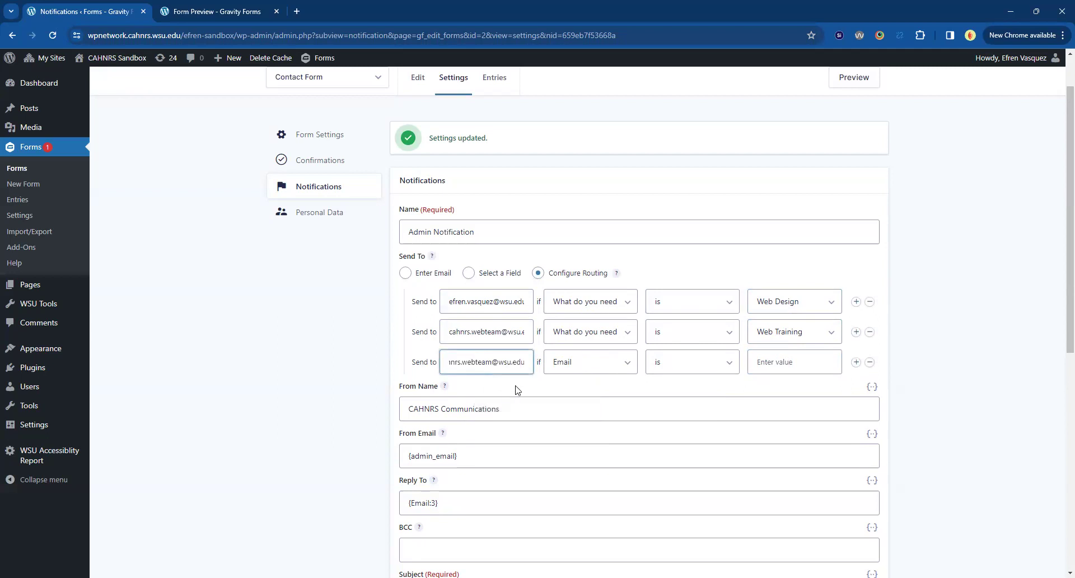
{"action": "left_click", "coordinate": [568, 361]}
{"action": "left_click", "coordinate": [603, 402]}
{"action": "left_click", "coordinate": [763, 366]}
{"action": "left_click", "coordinate": [793, 402]}
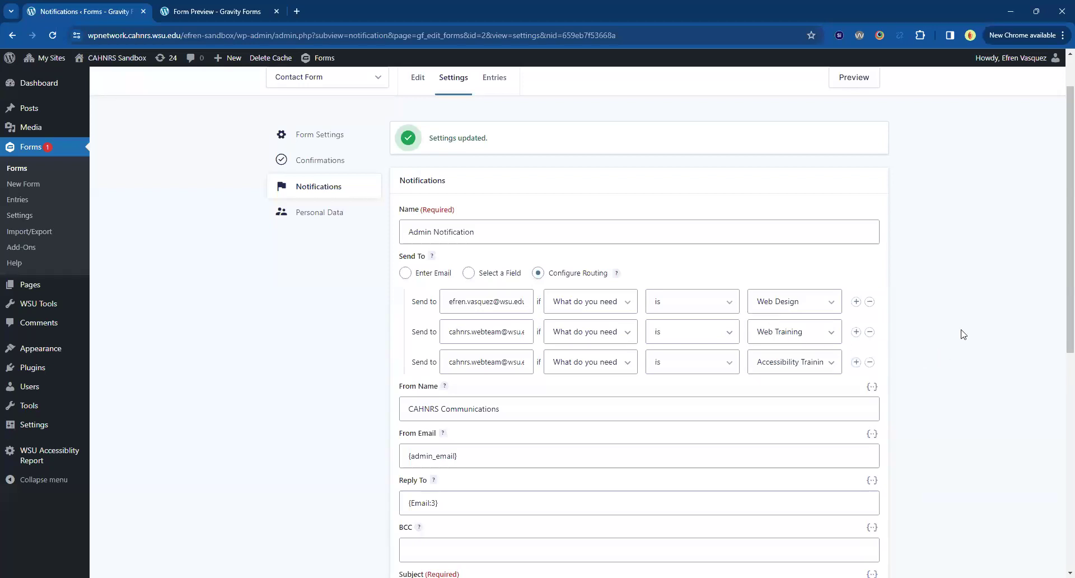
Save the routing rules with Update Notification.
{"action": "scroll", "coordinate": [962, 334], "scroll_direction": "down", "scroll_amount": 3}
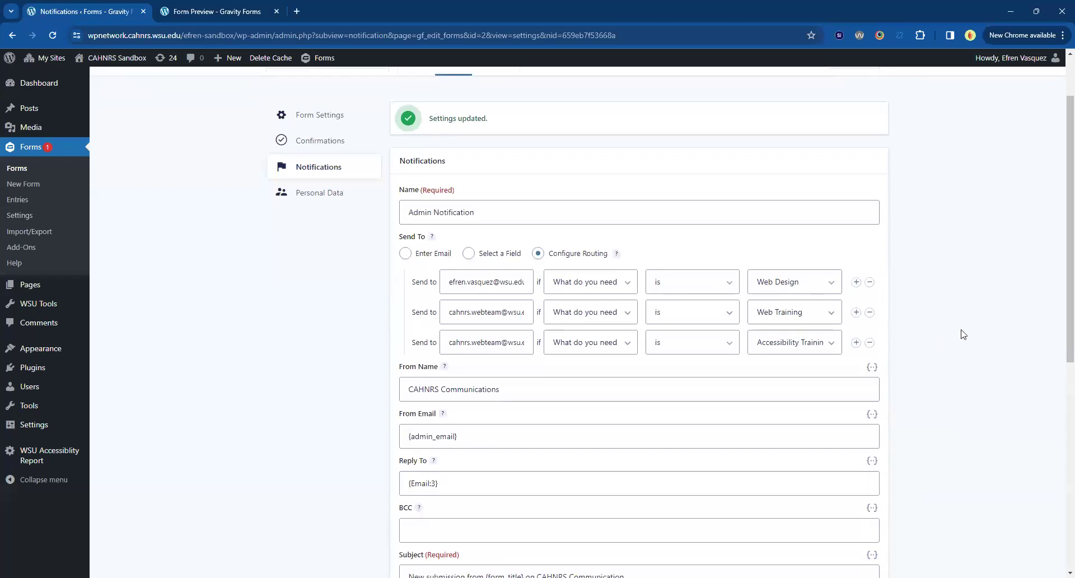
{"action": "scroll", "coordinate": [962, 335], "scroll_direction": "up", "scroll_amount": 3}
{"action": "scroll", "coordinate": [469, 355], "scroll_direction": "down", "scroll_amount": 8}
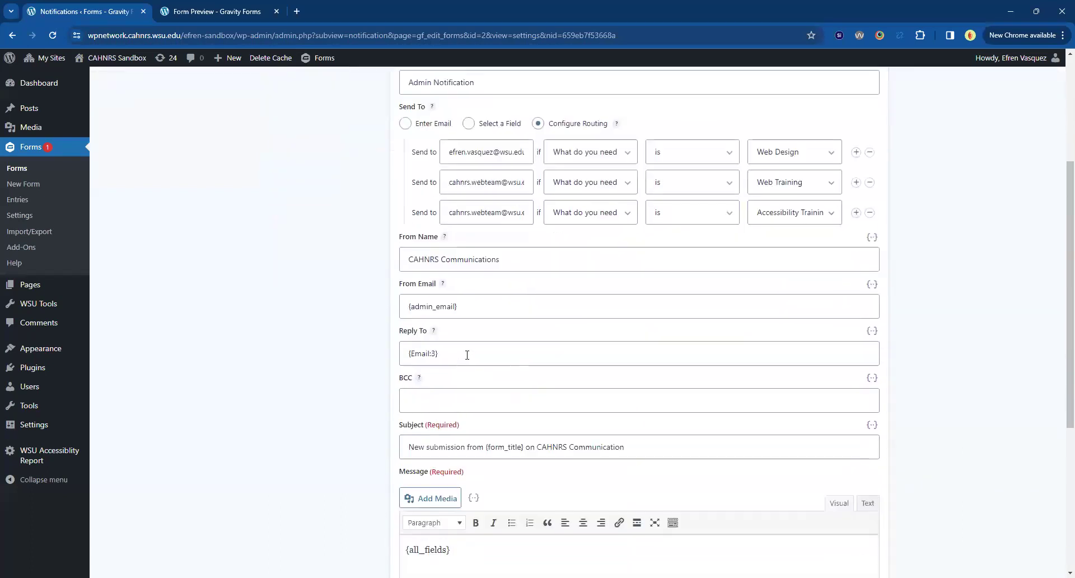
{"action": "left_click", "coordinate": [435, 551]}
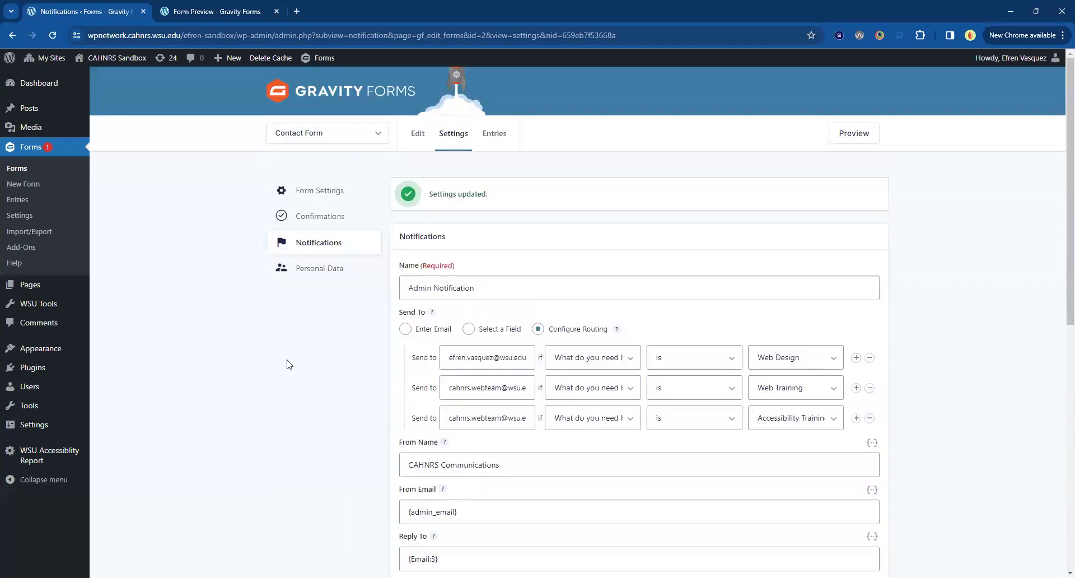
{"action": "scroll", "coordinate": [289, 364], "scroll_direction": "down", "scroll_amount": 1}
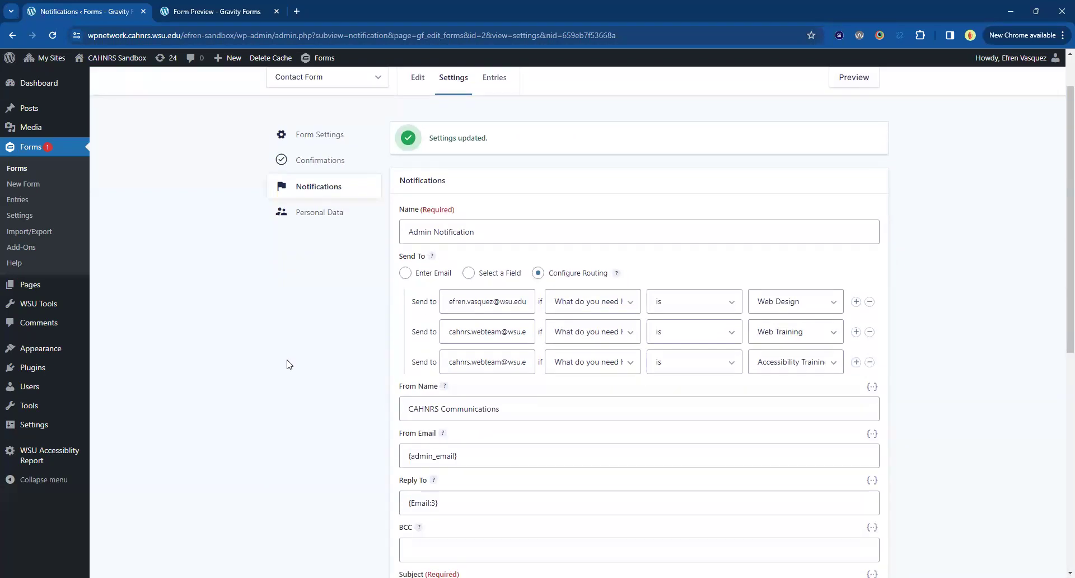
Open the form's Confirmations settings and reload the form preview to check it.
{"action": "left_click", "coordinate": [333, 168]}
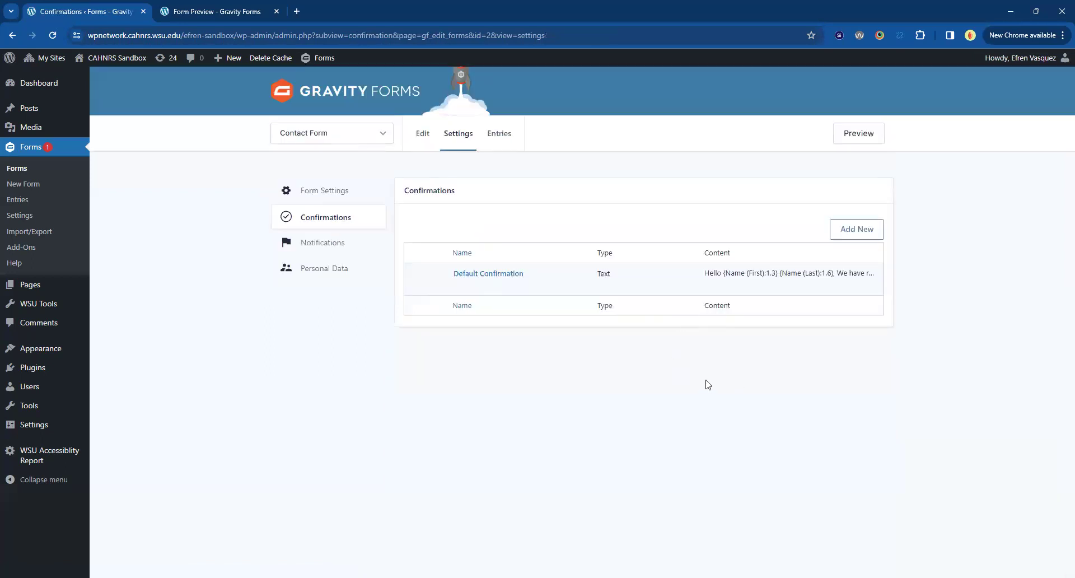
{"action": "left_click", "coordinate": [218, 12]}
{"action": "left_click", "coordinate": [56, 37]}
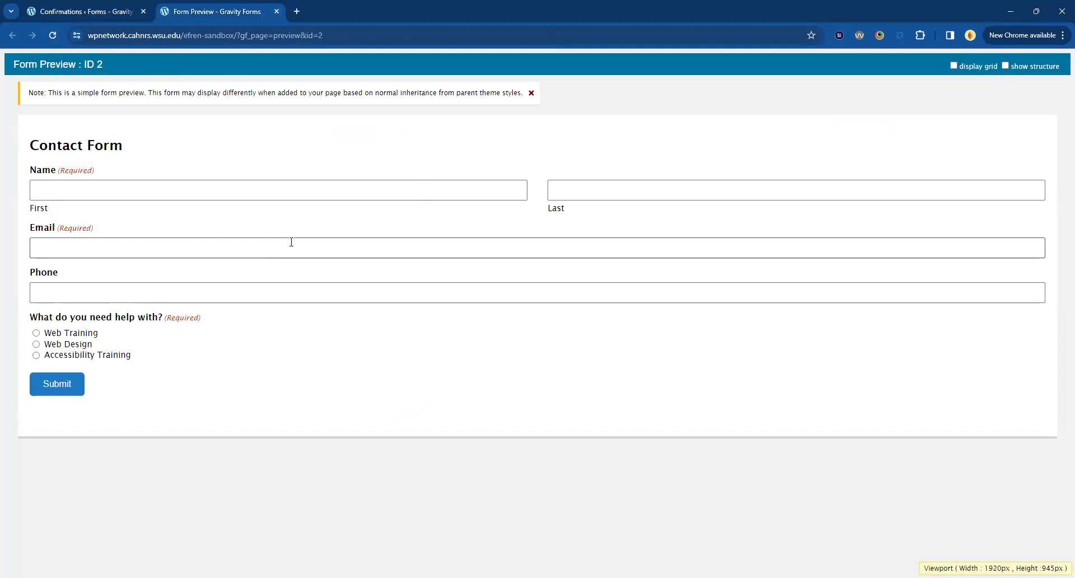
{"action": "left_click", "coordinate": [93, 15]}
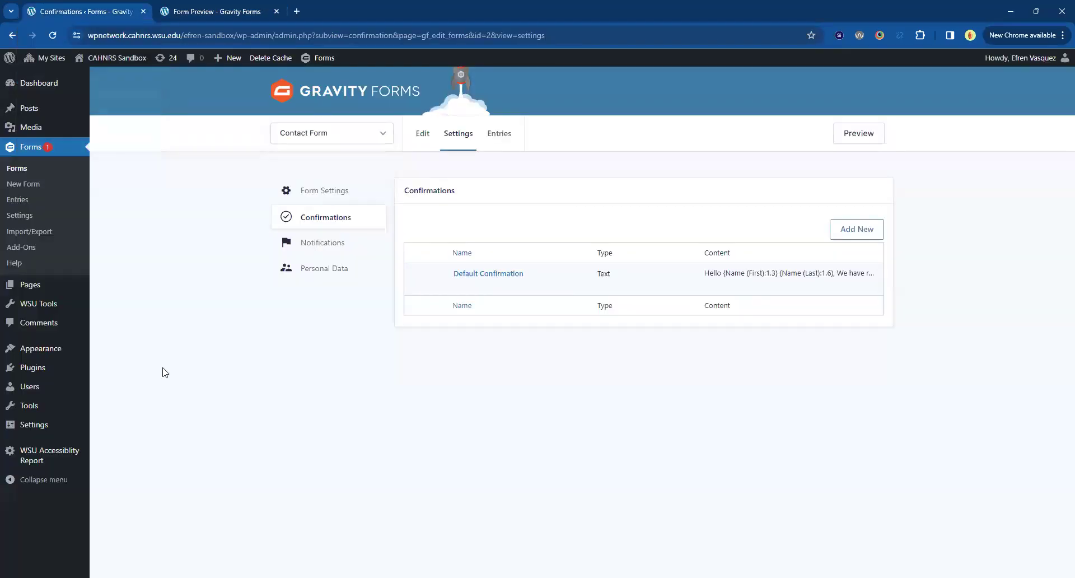
Open the "Gravity Form" page from All Pages and type /gra to add a block.
{"action": "mouse_move", "coordinate": [26, 286]}
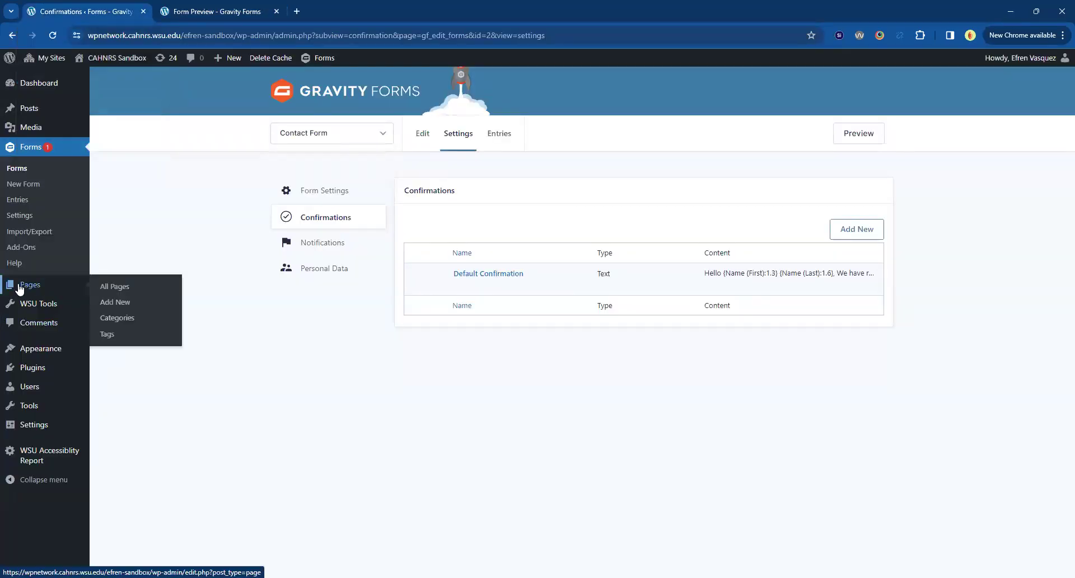
{"action": "left_click", "coordinate": [31, 295]}
{"action": "left_click", "coordinate": [143, 242]}
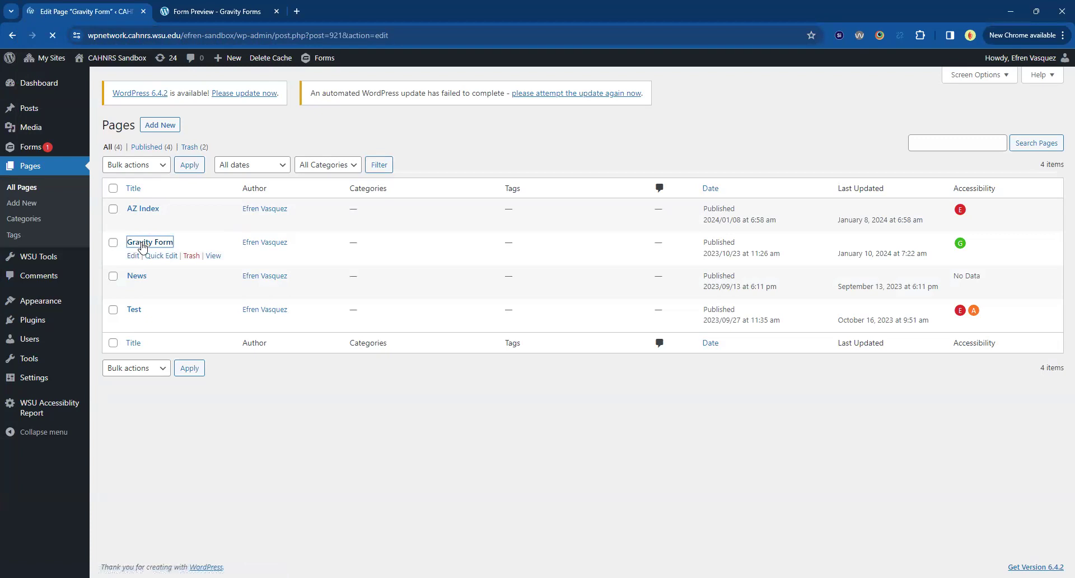
{"action": "type", "text": "/gra"}
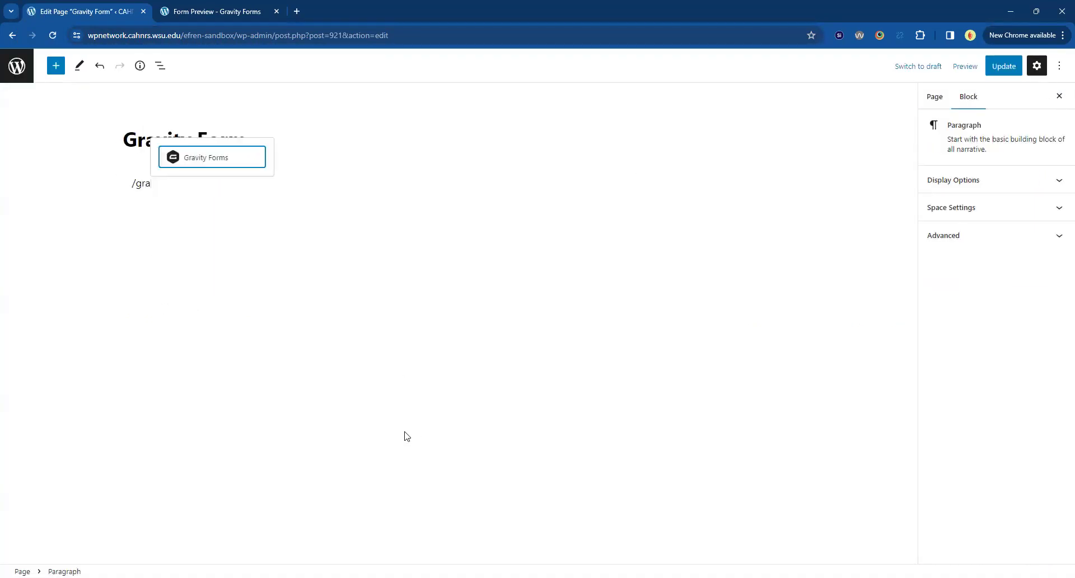
Insert a Gravity Forms block showing Contact Form, with Form Title and Form Description turned off.
{"action": "key", "text": "Return"}
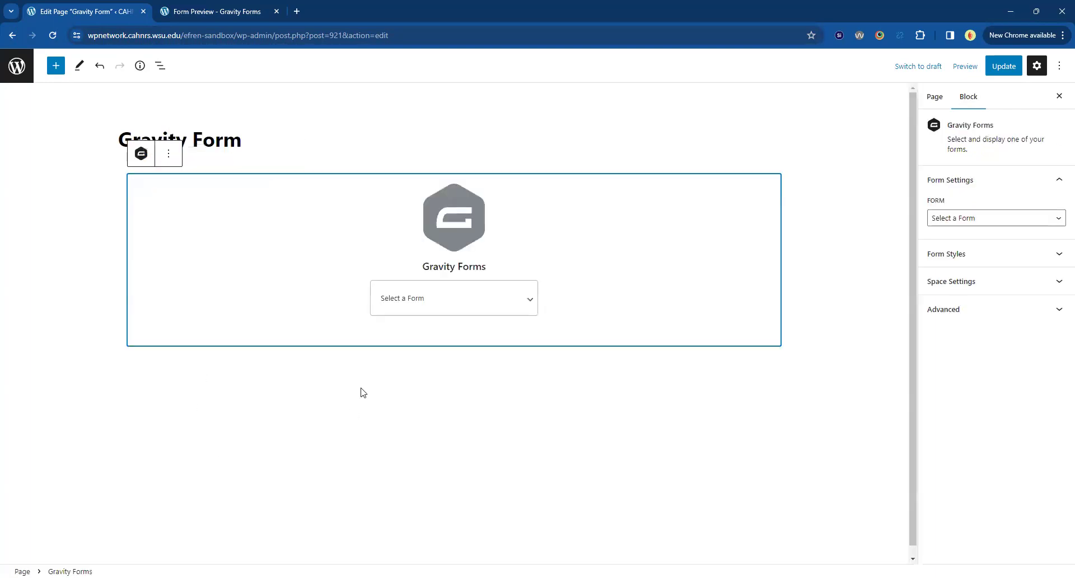
{"action": "left_click", "coordinate": [388, 305]}
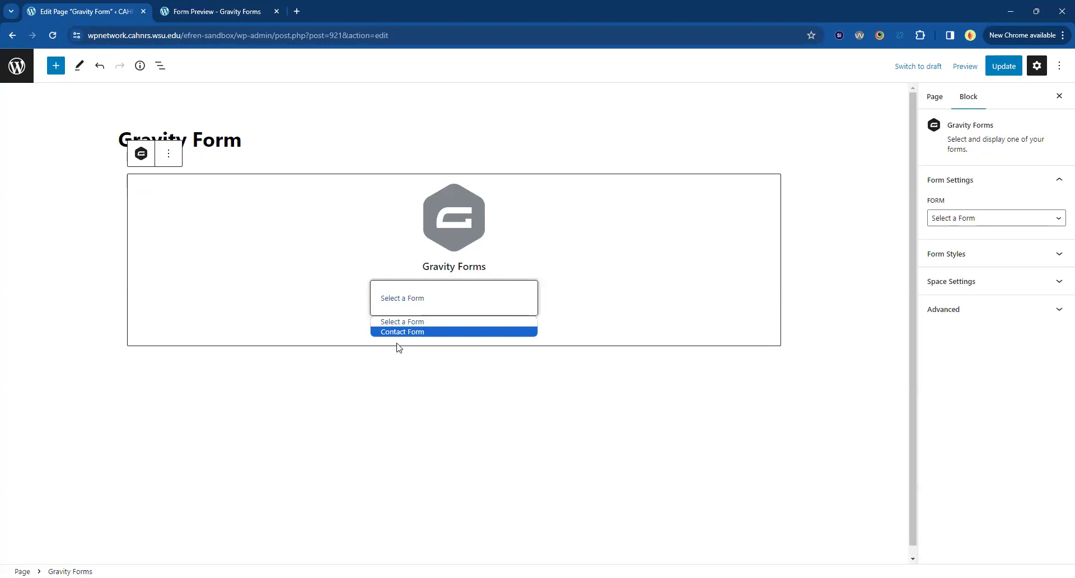
{"action": "left_click", "coordinate": [395, 336]}
{"action": "scroll", "coordinate": [409, 394], "scroll_direction": "down", "scroll_amount": 4}
{"action": "scroll", "coordinate": [409, 395], "scroll_direction": "down", "scroll_amount": 1}
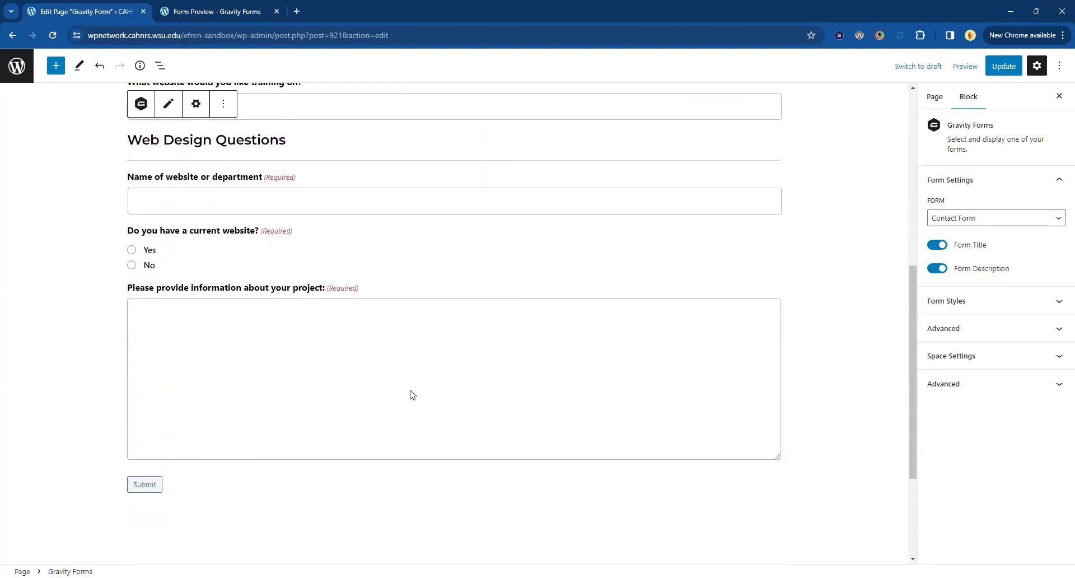
{"action": "scroll", "coordinate": [413, 395], "scroll_direction": "up", "scroll_amount": 7}
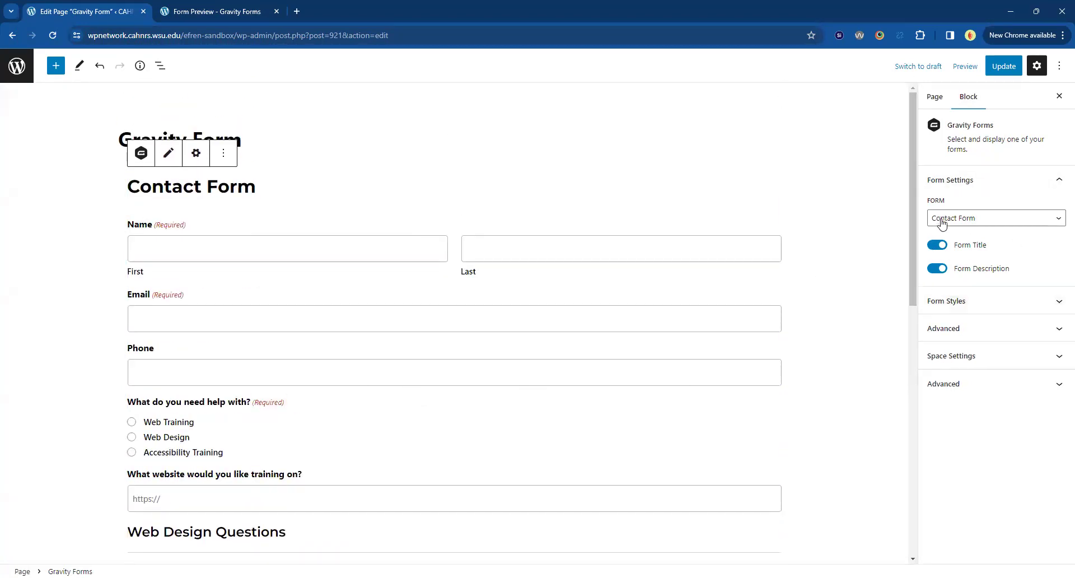
{"action": "left_click", "coordinate": [938, 246]}
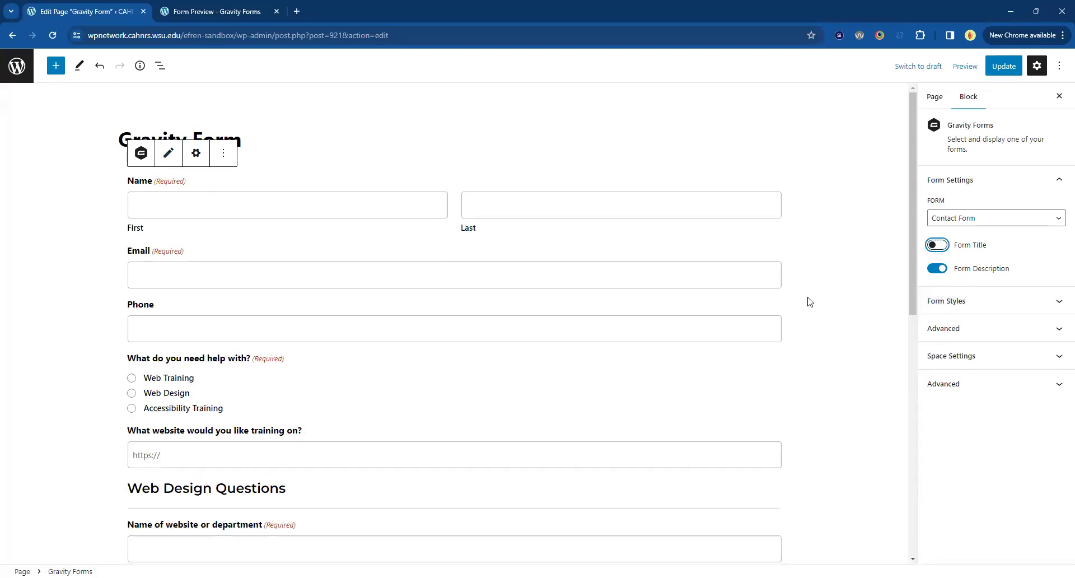
{"action": "left_click", "coordinate": [937, 269]}
Try the Orbital form theme, revert to Default, and update the page.
{"action": "left_click", "coordinate": [981, 303]}
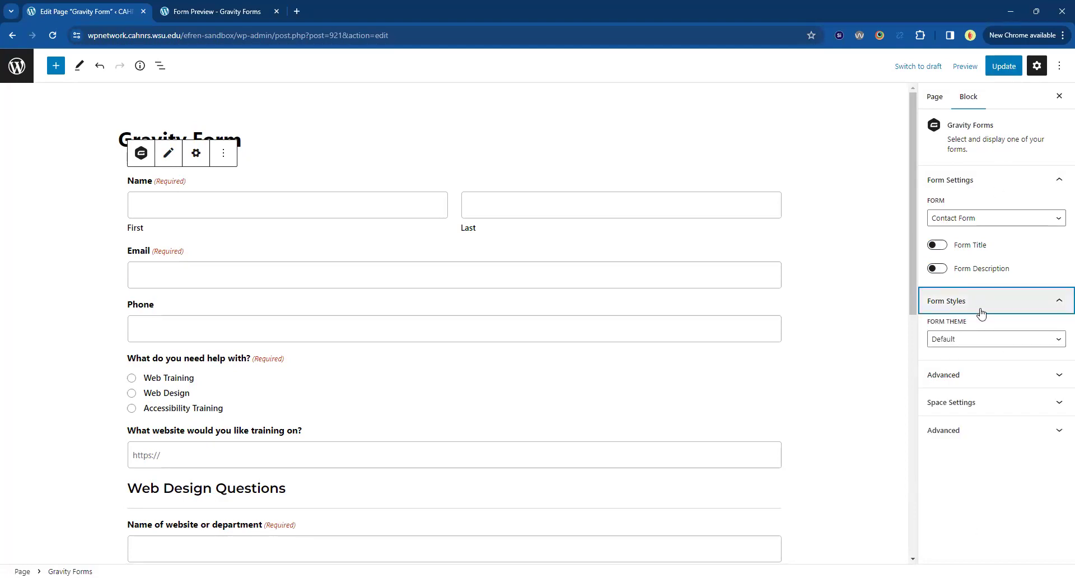
{"action": "left_click", "coordinate": [981, 347]}
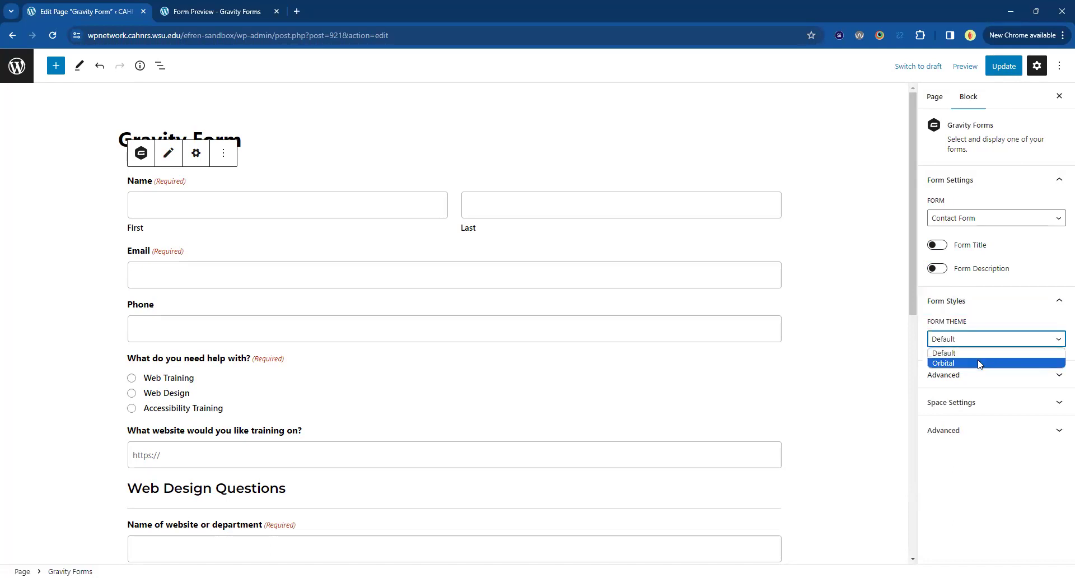
{"action": "left_click", "coordinate": [979, 364]}
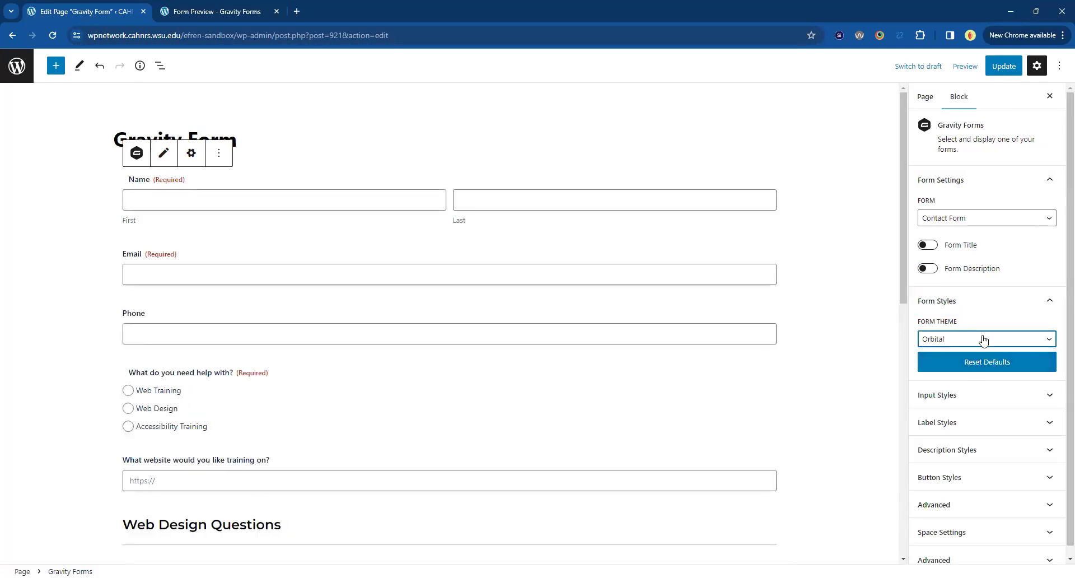
{"action": "left_click", "coordinate": [974, 343]}
{"action": "left_click", "coordinate": [978, 351]}
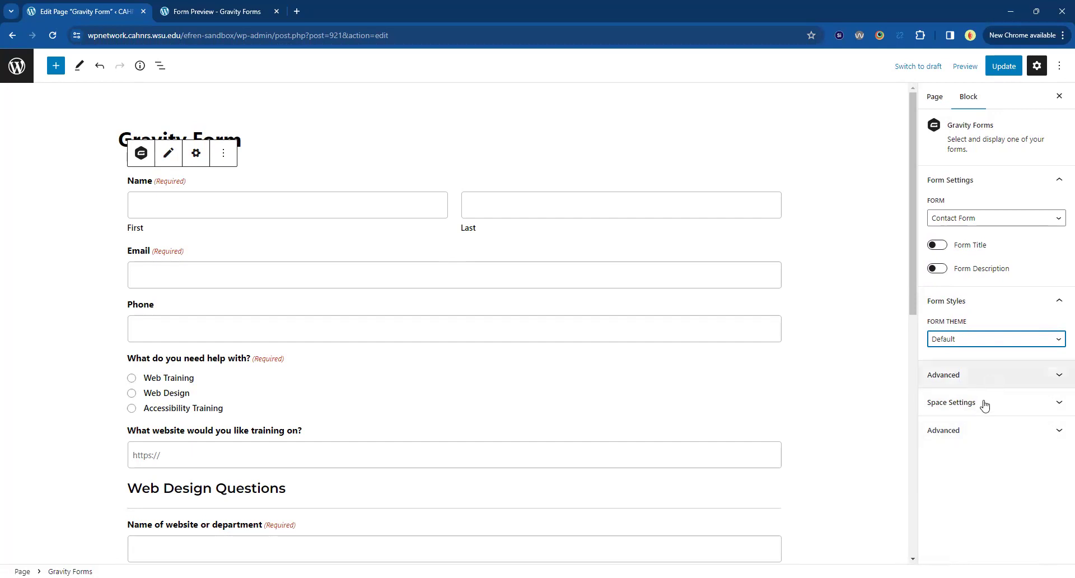
{"action": "left_click", "coordinate": [986, 377]}
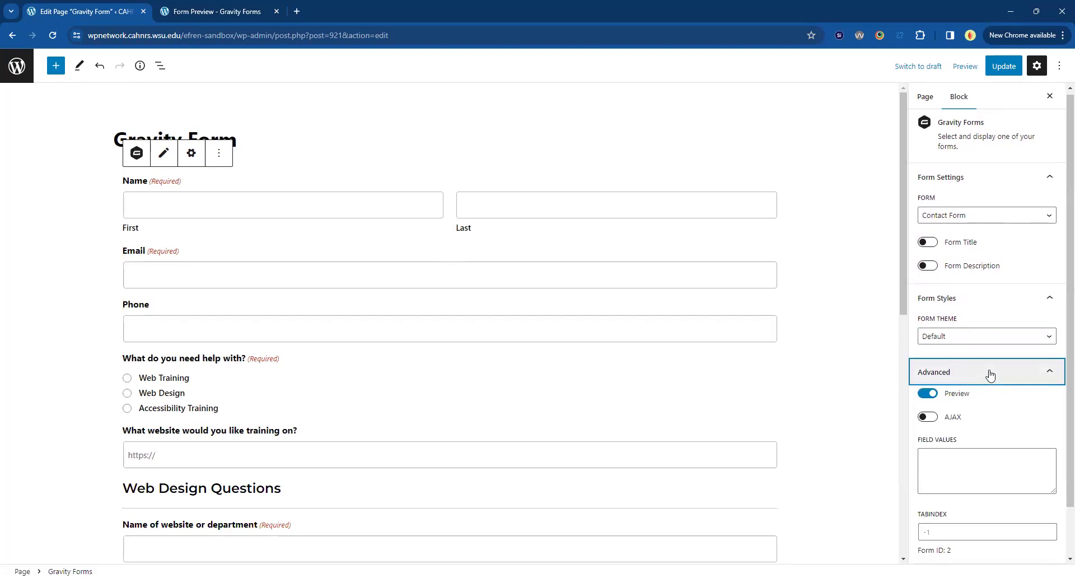
{"action": "left_click", "coordinate": [990, 374]}
{"action": "left_click", "coordinate": [1004, 66]}
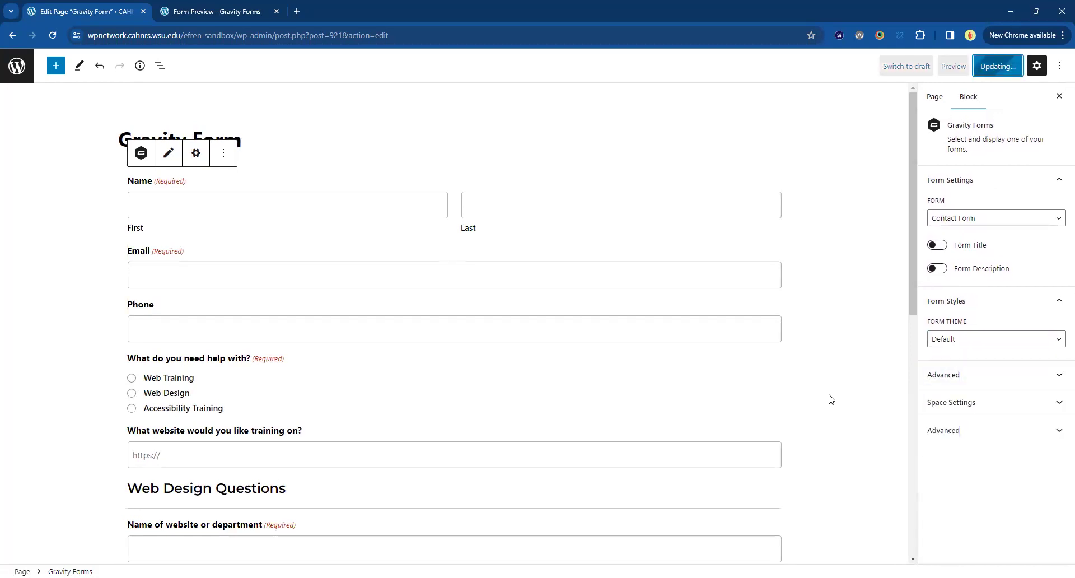
On the live page, enter the submitter's first name, last name, email and phone 555-5.
{"action": "left_click", "coordinate": [92, 542]}
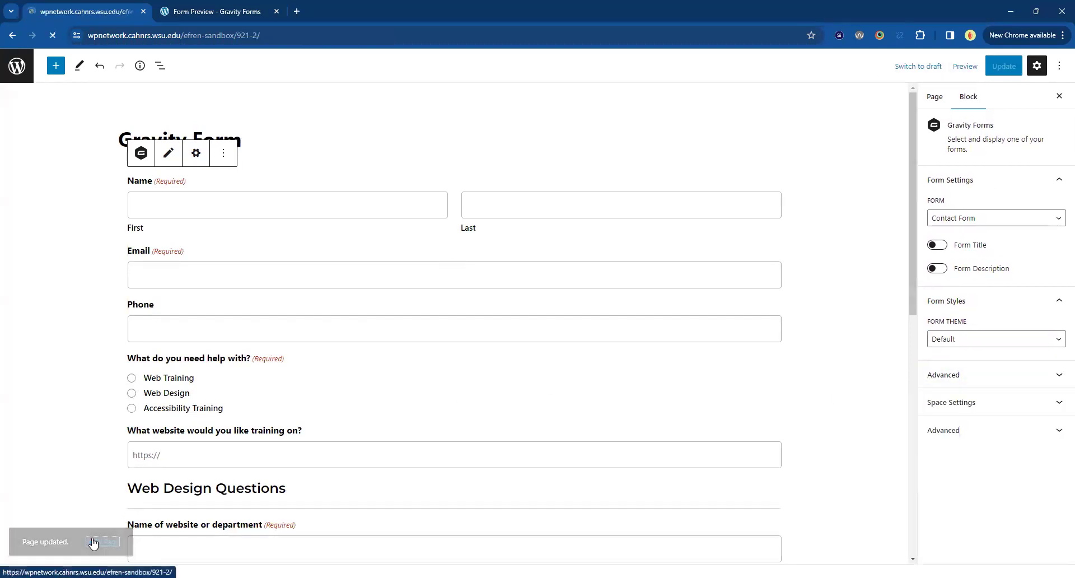
{"action": "scroll", "coordinate": [336, 280], "scroll_direction": "down", "scroll_amount": 3}
{"action": "scroll", "coordinate": [397, 286], "scroll_direction": "up", "scroll_amount": 3}
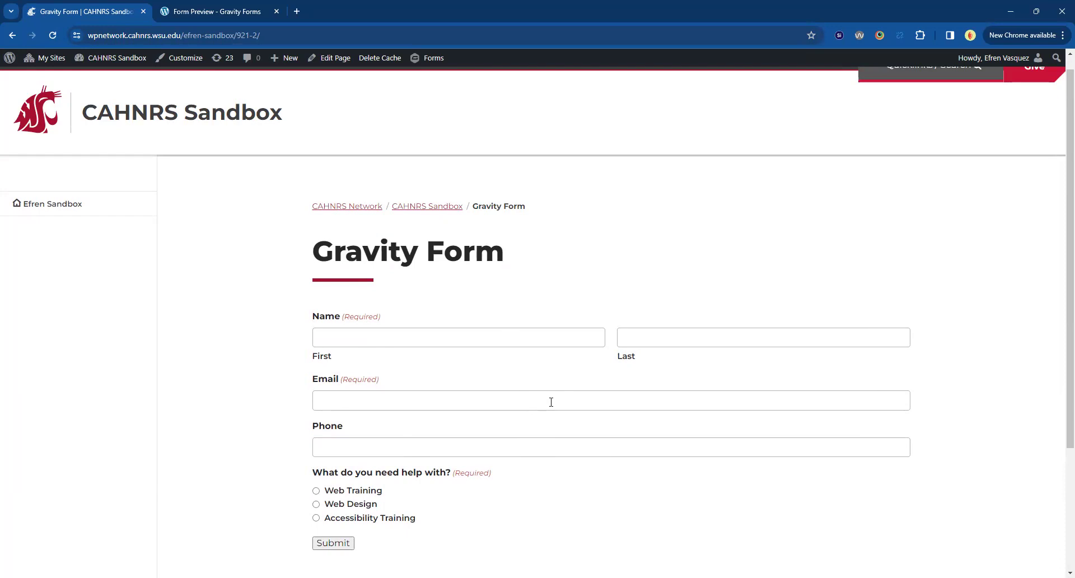
{"action": "left_click", "coordinate": [445, 339]}
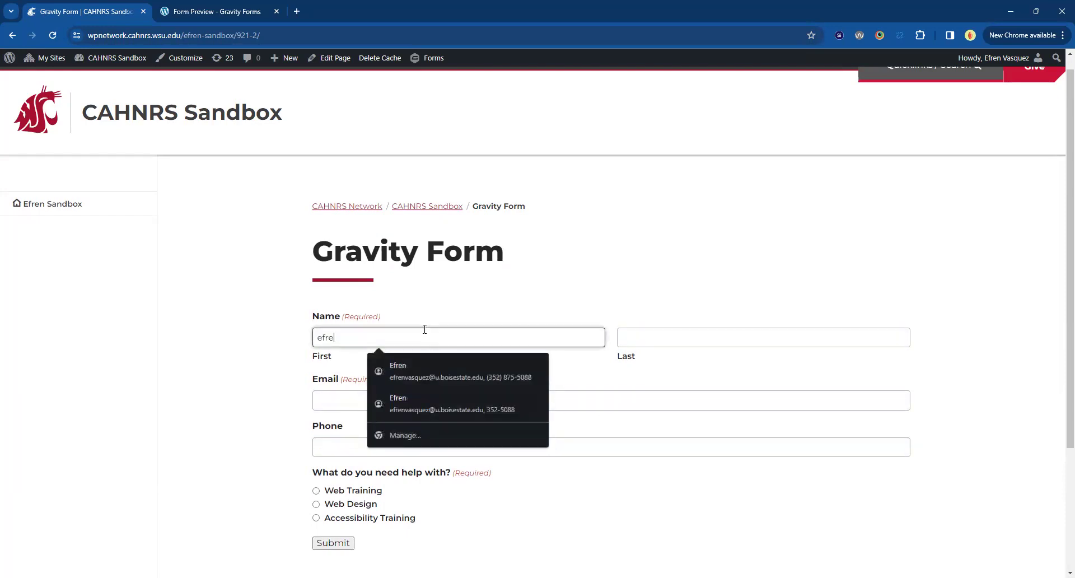
{"action": "key", "text": "Tab"}
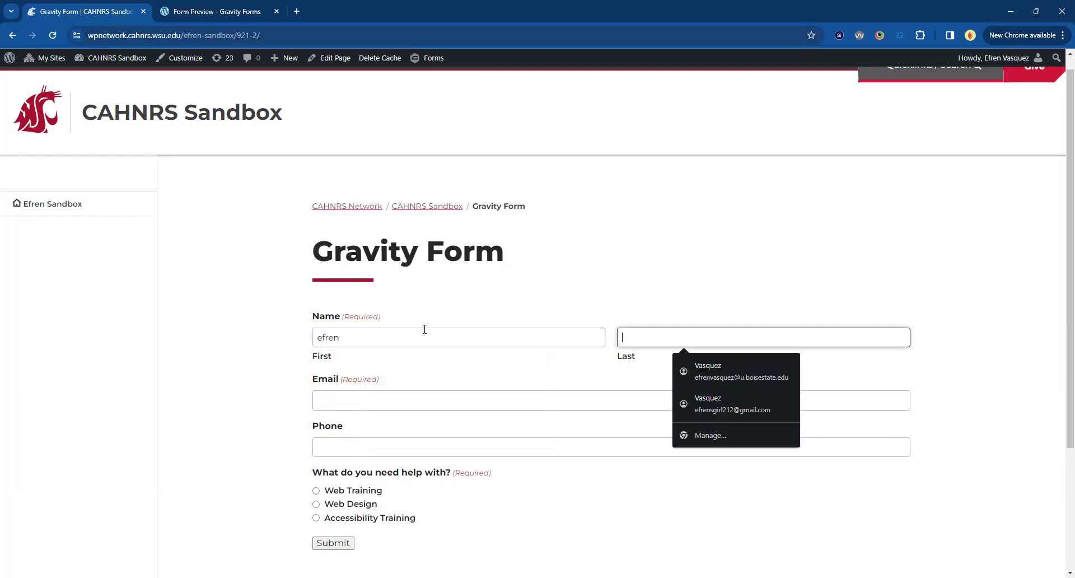
{"action": "key", "text": "Tab"}
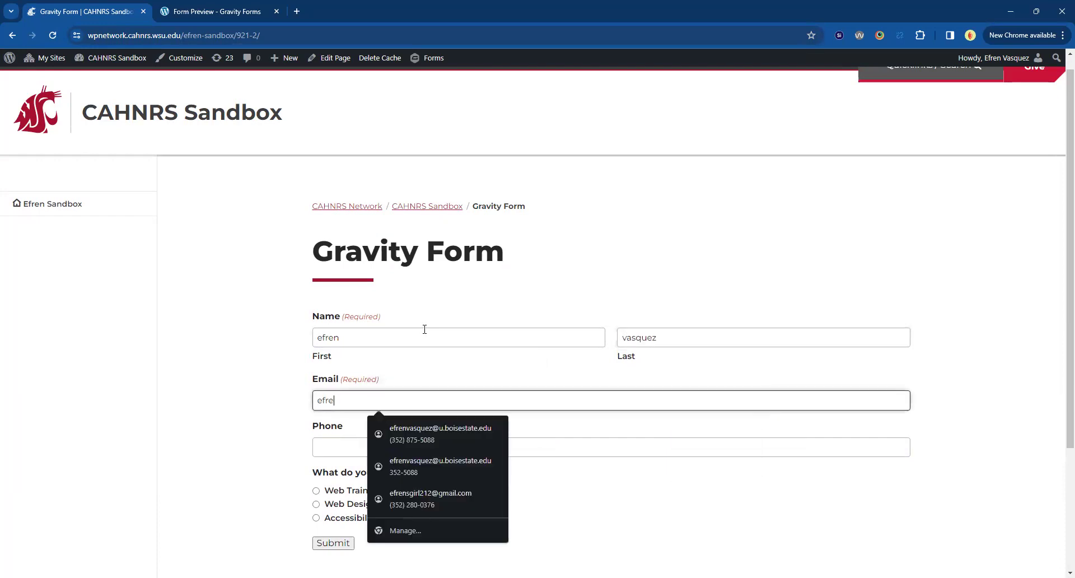
{"action": "key", "text": "Tab"}
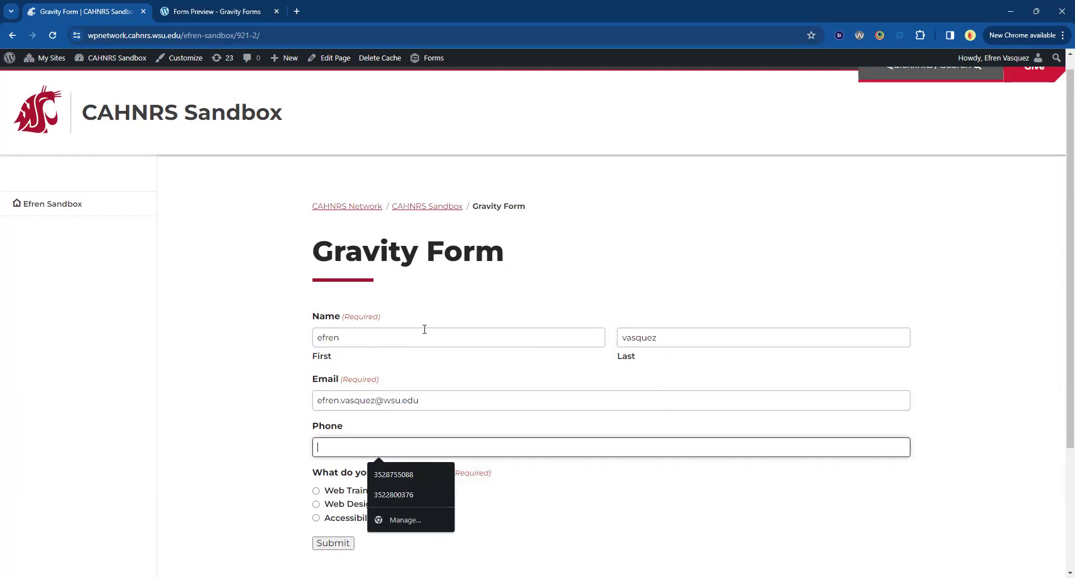
{"action": "type", "text": "555-555-5555"}
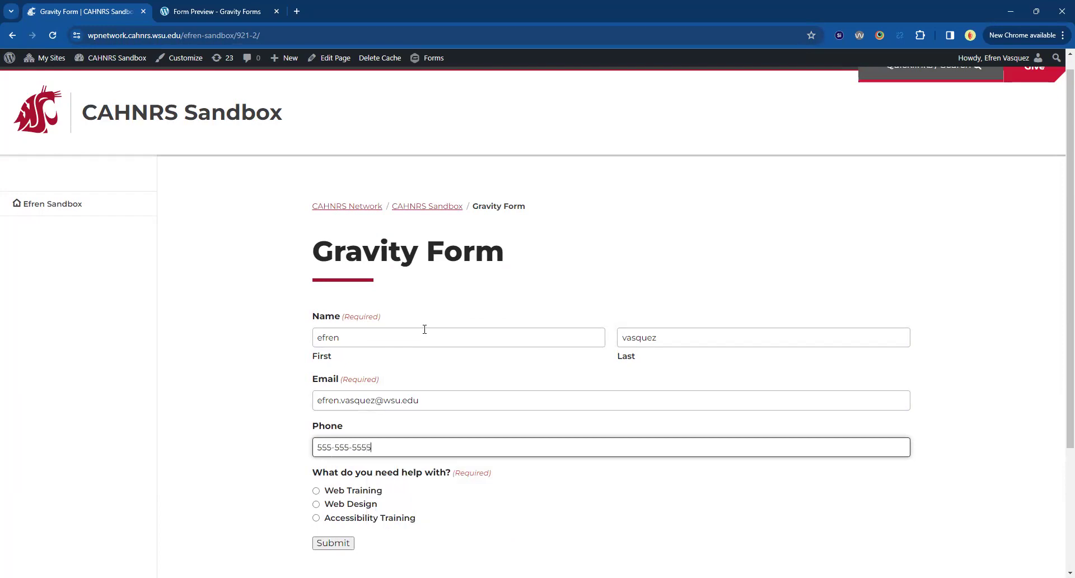
{"action": "left_click", "coordinate": [245, 441]}
{"action": "scroll", "coordinate": [242, 441], "scroll_direction": "down", "scroll_amount": 3}
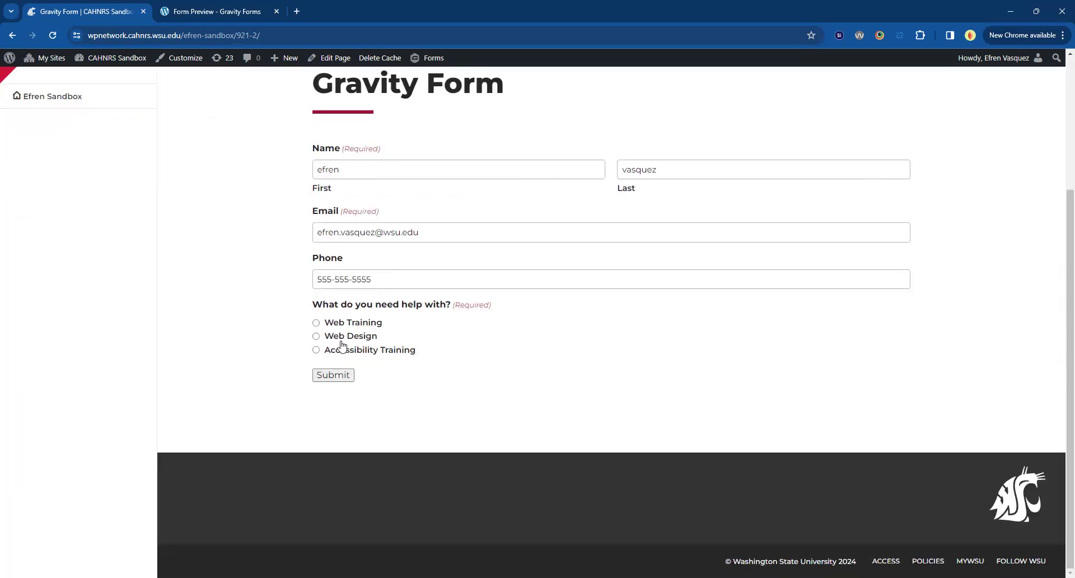
{"action": "left_click", "coordinate": [341, 323]}
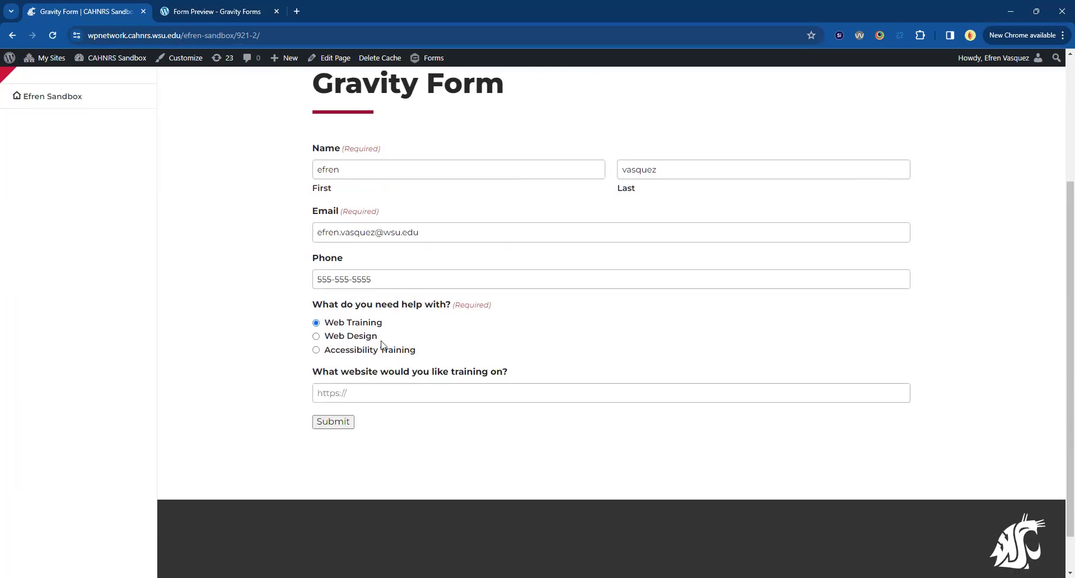
{"action": "left_click", "coordinate": [358, 341]}
{"action": "scroll", "coordinate": [273, 414], "scroll_direction": "down", "scroll_amount": 5}
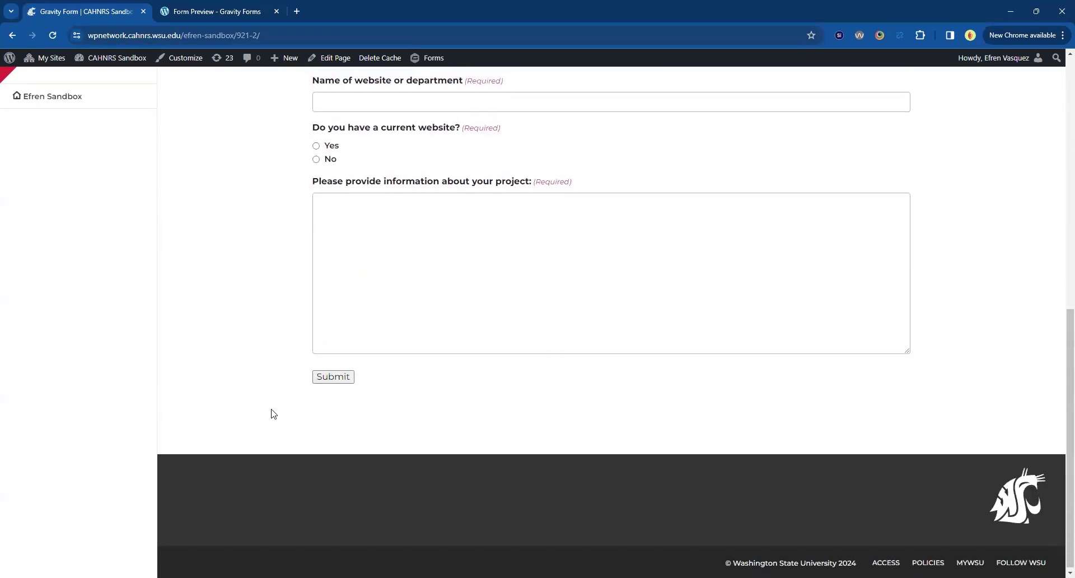
{"action": "scroll", "coordinate": [376, 245], "scroll_direction": "up", "scroll_amount": 3}
{"action": "left_click", "coordinate": [376, 242]}
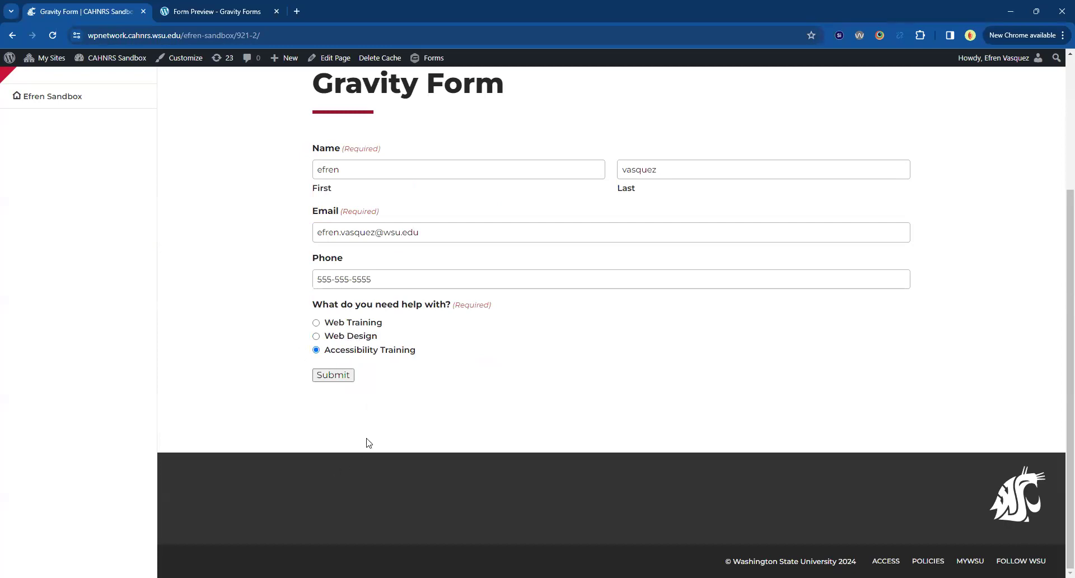
{"action": "left_click", "coordinate": [344, 322]}
{"action": "left_click", "coordinate": [335, 395]}
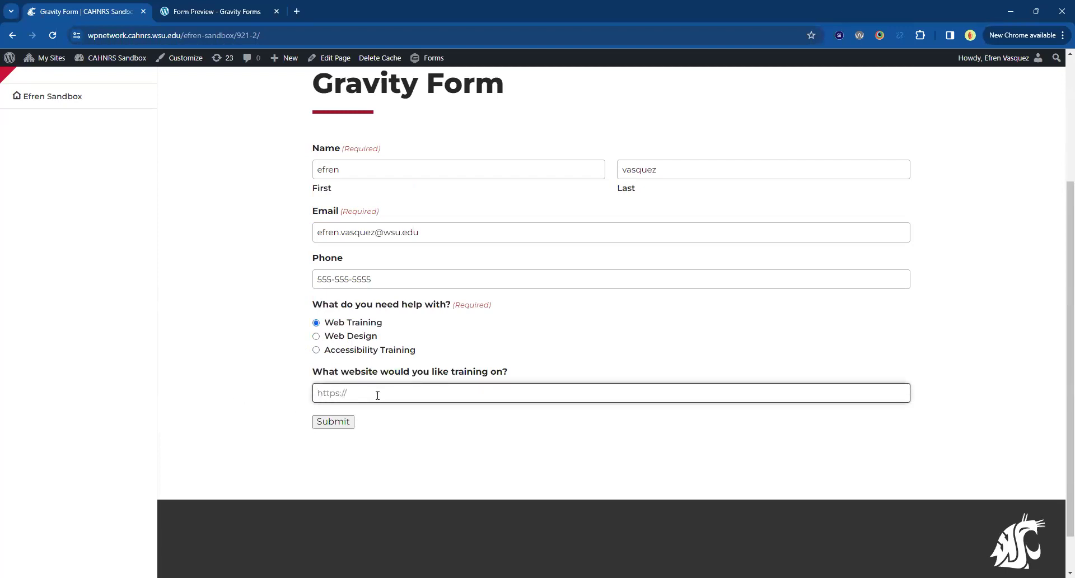
{"action": "type", "text": "https://cahnrs.wsu.edu"}
{"action": "left_click", "coordinate": [297, 451]}
Submit the contact form and highlight the personalized greeting and request-received lines.
{"action": "left_click", "coordinate": [330, 425]}
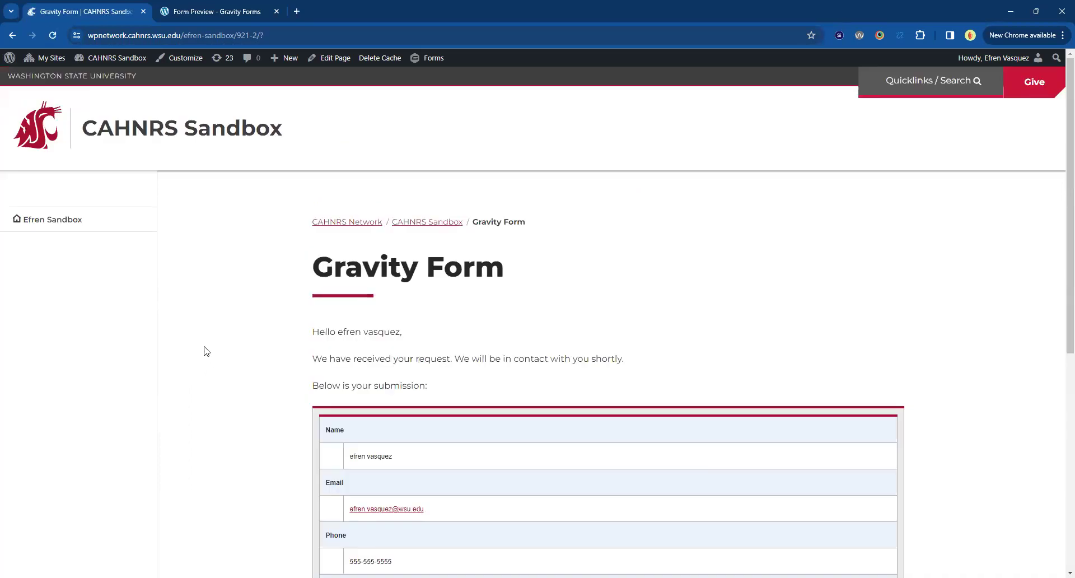
{"action": "scroll", "coordinate": [233, 358], "scroll_direction": "down", "scroll_amount": 5}
{"action": "scroll", "coordinate": [327, 261], "scroll_direction": "up", "scroll_amount": 2}
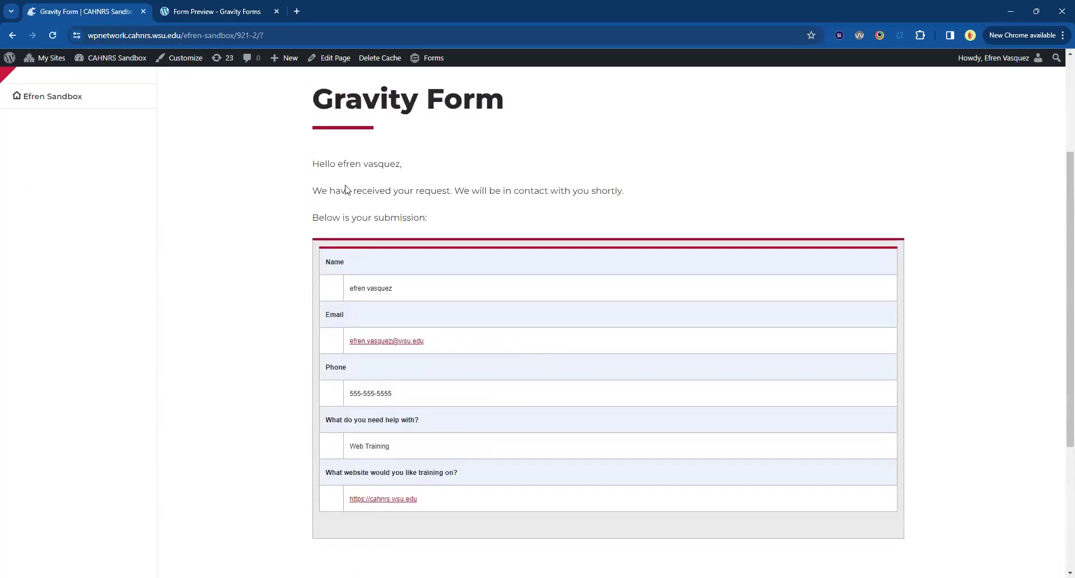
{"action": "left_click_drag", "start_coordinate": [312, 162], "coordinate": [403, 166]}
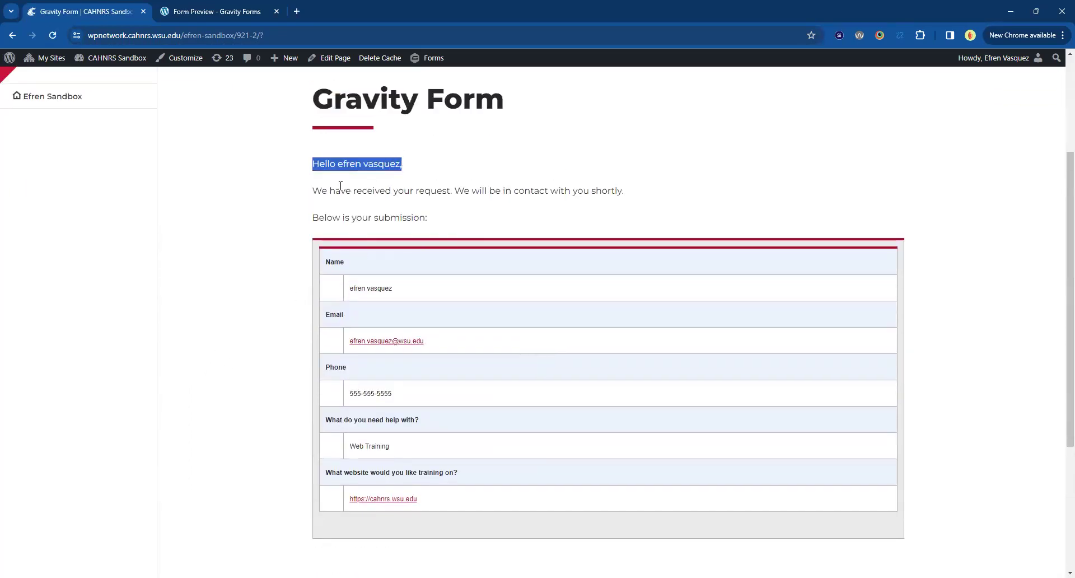
{"action": "left_click_drag", "start_coordinate": [309, 193], "coordinate": [660, 202]}
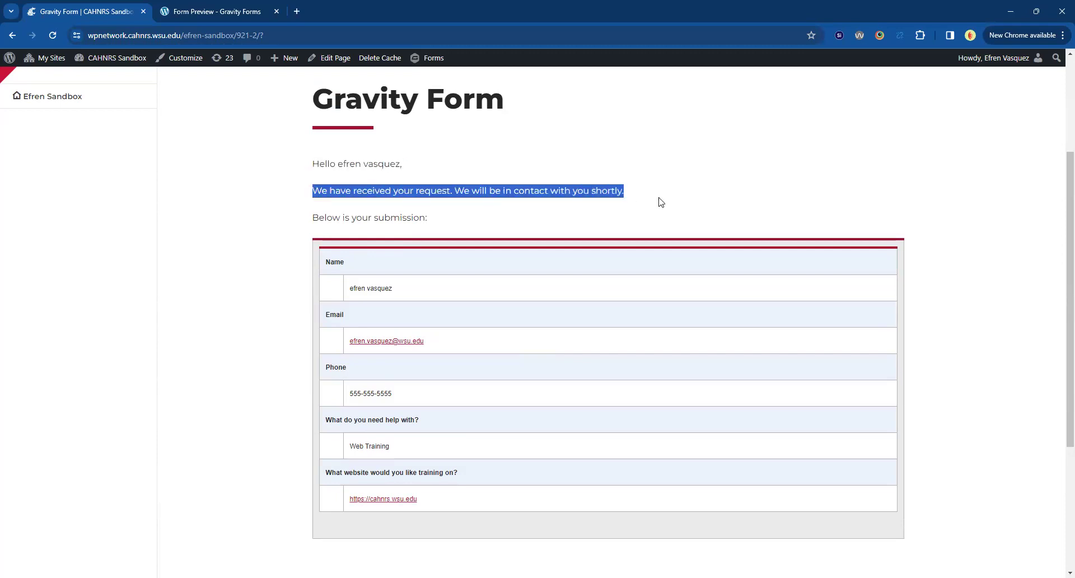
{"action": "left_click", "coordinate": [344, 215]}
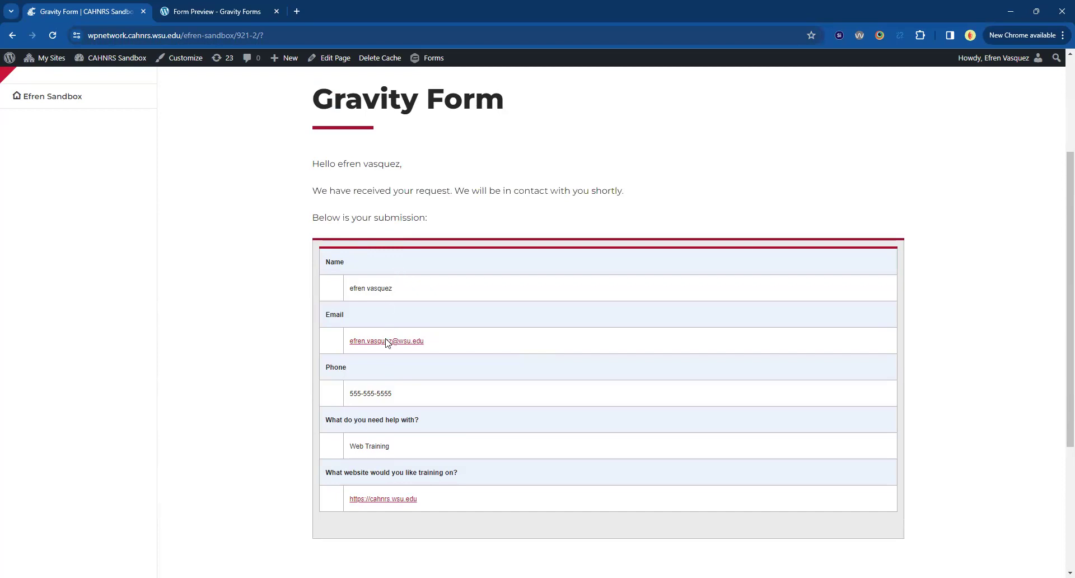
Scroll through the confirmation's submission summary and closing sign-off.
{"action": "scroll", "coordinate": [541, 314], "scroll_direction": "down", "scroll_amount": 3}
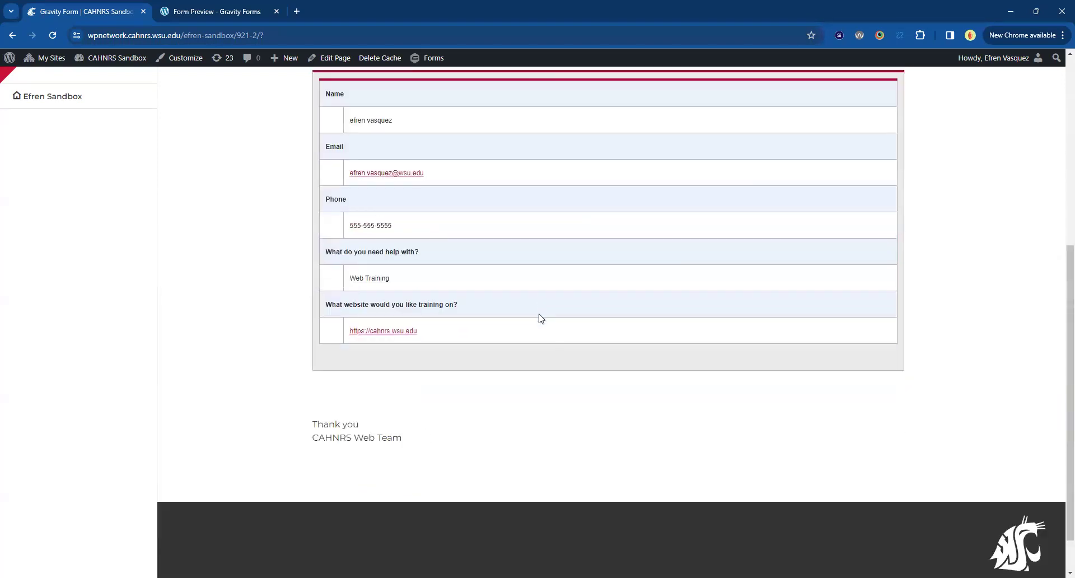
{"action": "left_click_drag", "start_coordinate": [314, 424], "coordinate": [425, 432]}
{"action": "left_click", "coordinate": [453, 444]}
{"action": "scroll", "coordinate": [456, 455], "scroll_direction": "up", "scroll_amount": 2}
{"action": "scroll", "coordinate": [458, 454], "scroll_direction": "up", "scroll_amount": 5}
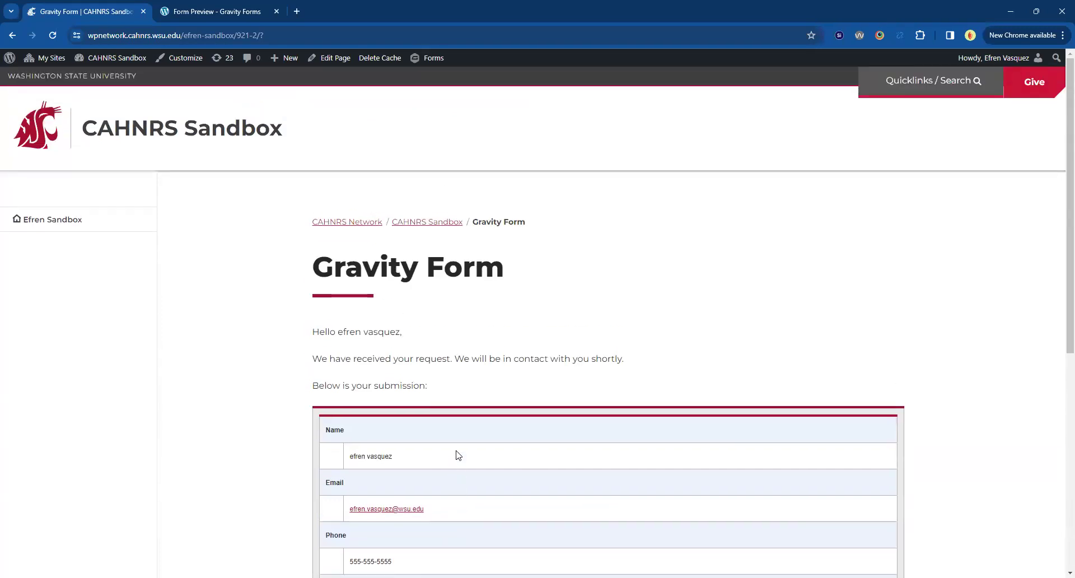
{"action": "scroll", "coordinate": [457, 449], "scroll_direction": "down", "scroll_amount": 3}
{"action": "scroll", "coordinate": [455, 449], "scroll_direction": "up", "scroll_amount": 3}
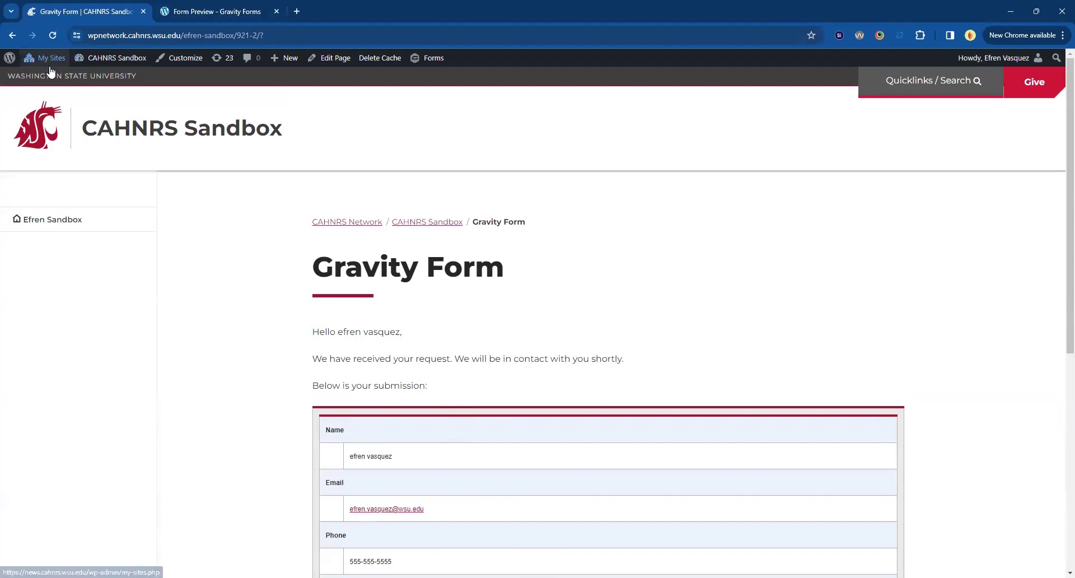
Open the Contact Form's Default Confirmation for editing from a new admin dashboard tab.
{"action": "middle_click", "coordinate": [112, 58]}
{"action": "left_click", "coordinate": [318, 12]}
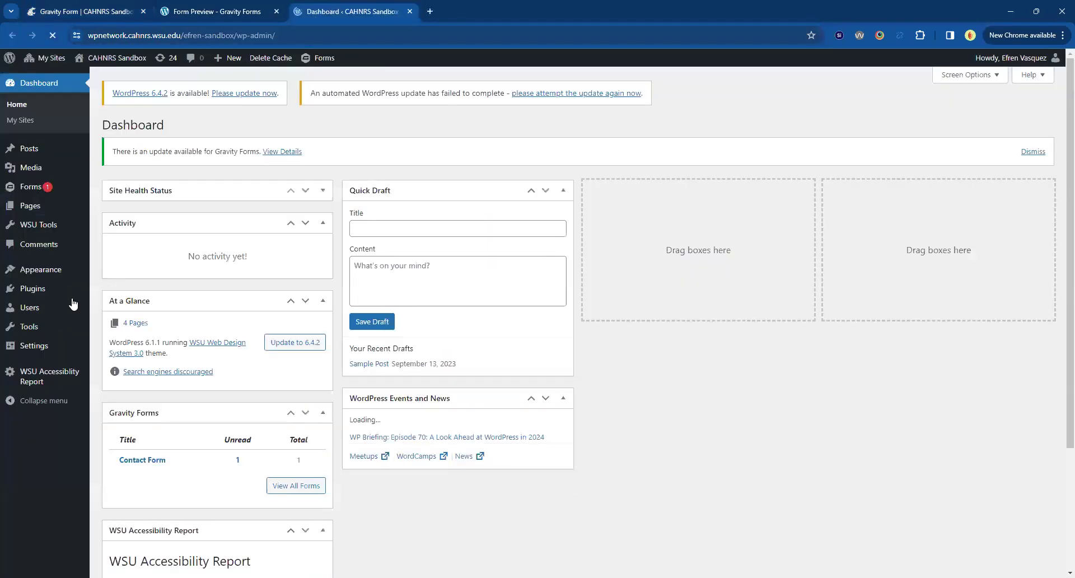
{"action": "left_click", "coordinate": [31, 186]}
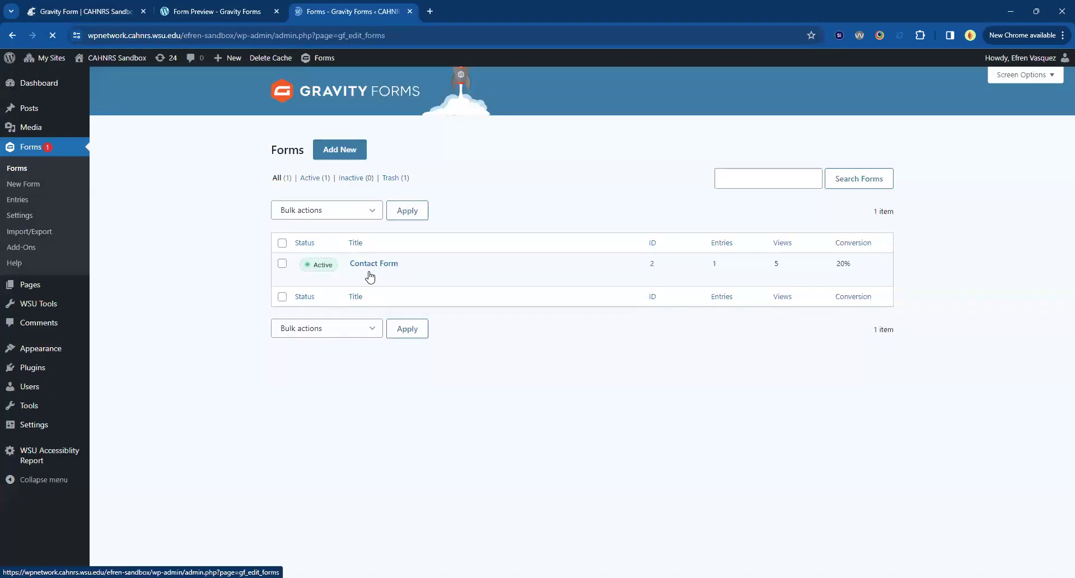
{"action": "mouse_move", "coordinate": [379, 275]}
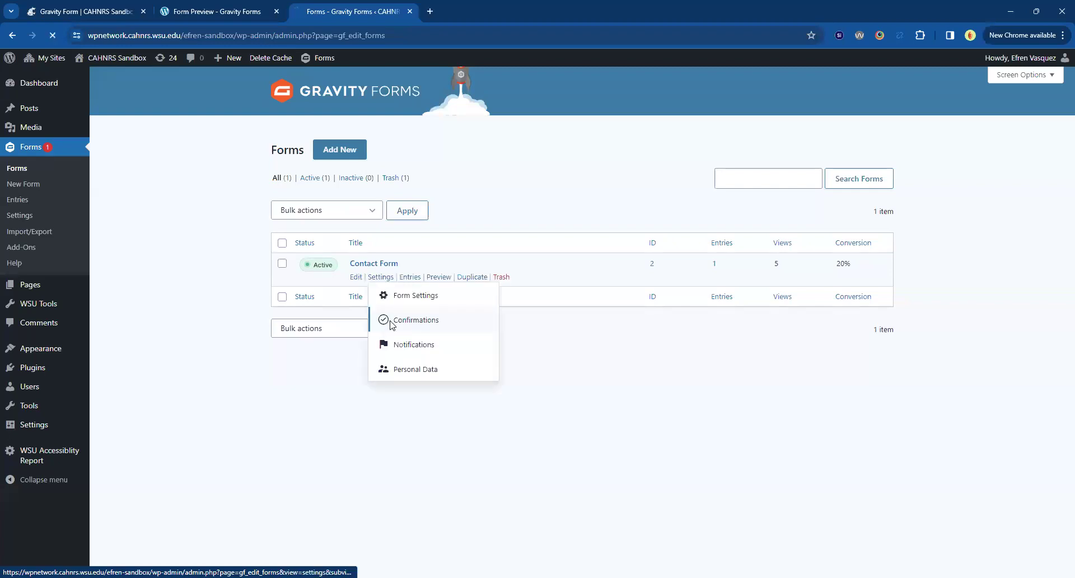
{"action": "left_click", "coordinate": [392, 319]}
{"action": "left_click", "coordinate": [498, 276]}
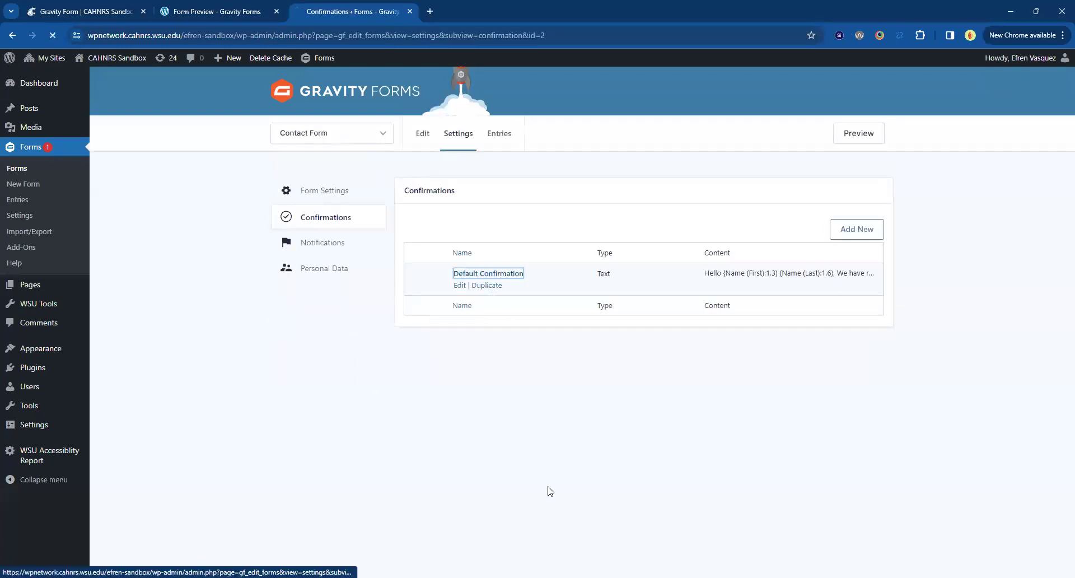
Compare the message with the live confirmation page, then save the Default Confirmation unchanged.
{"action": "left_click_drag", "start_coordinate": [504, 427], "coordinate": [402, 328]}
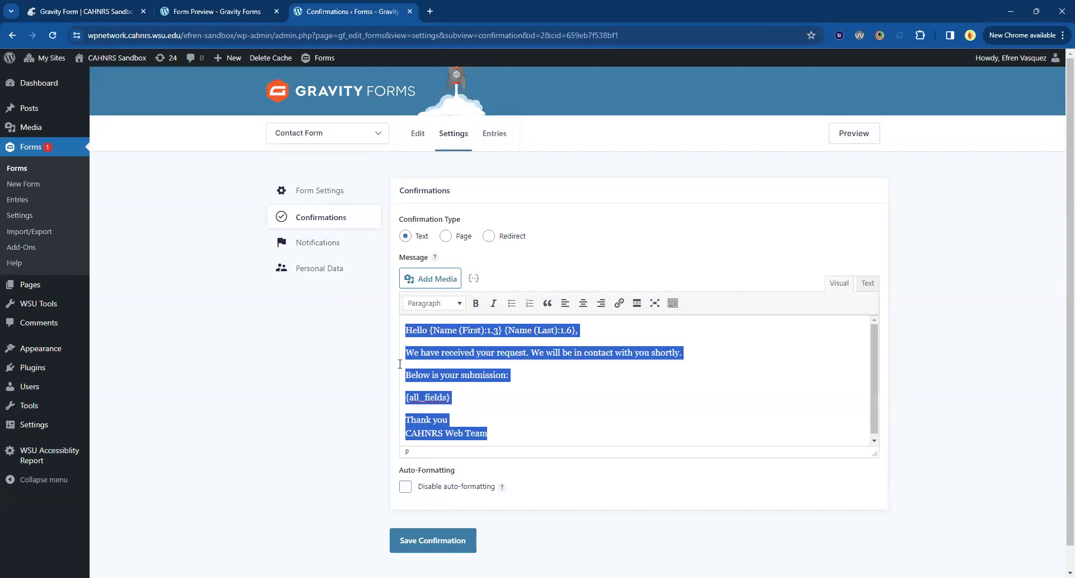
{"action": "left_click", "coordinate": [109, 12]}
{"action": "scroll", "coordinate": [419, 455], "scroll_direction": "down", "scroll_amount": 5}
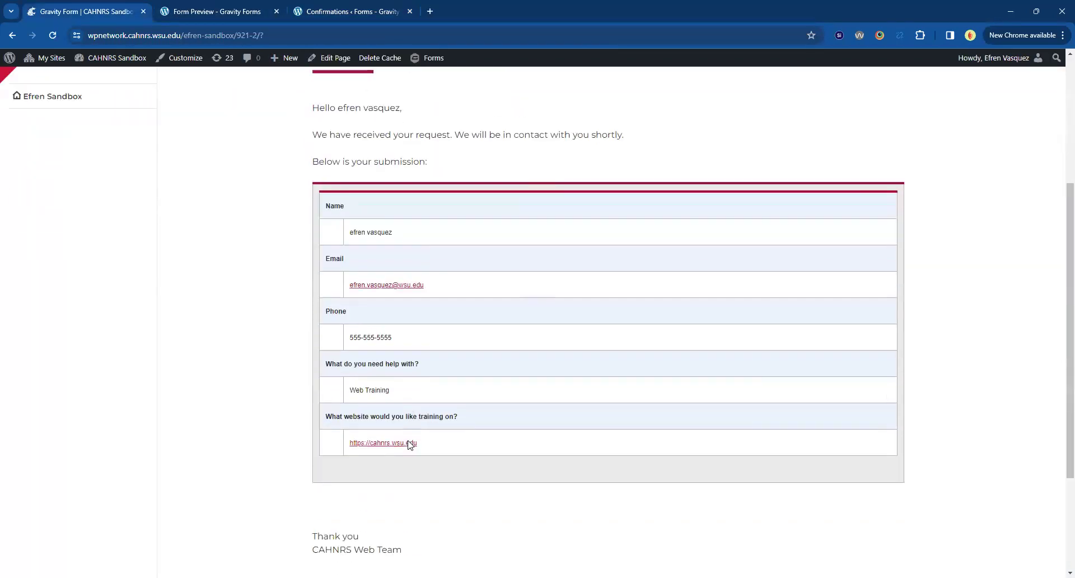
{"action": "scroll", "coordinate": [410, 445], "scroll_direction": "up", "scroll_amount": 4}
{"action": "scroll", "coordinate": [409, 444], "scroll_direction": "up", "scroll_amount": 1}
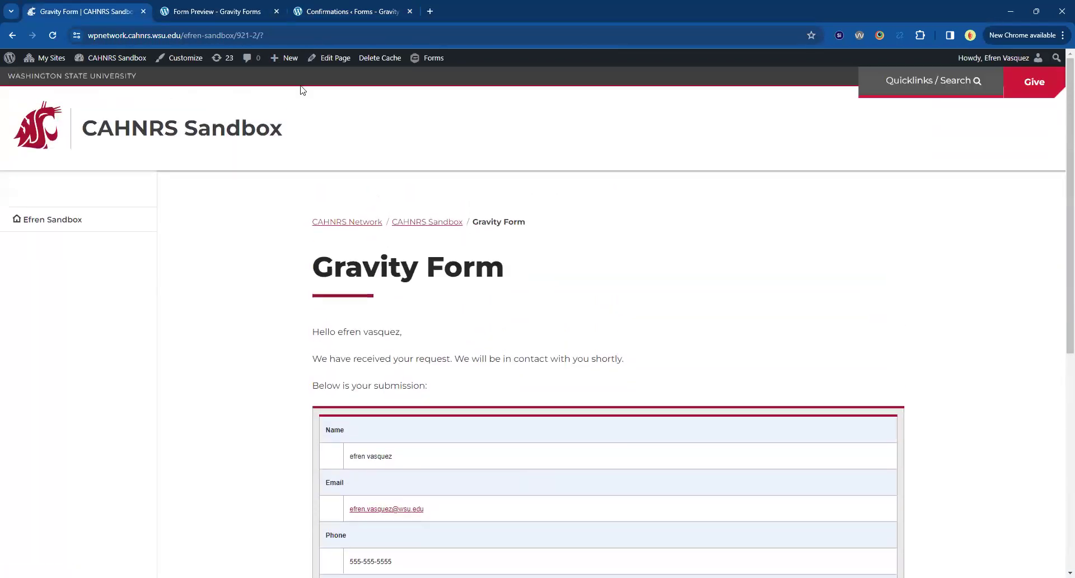
{"action": "left_click", "coordinate": [311, 13]}
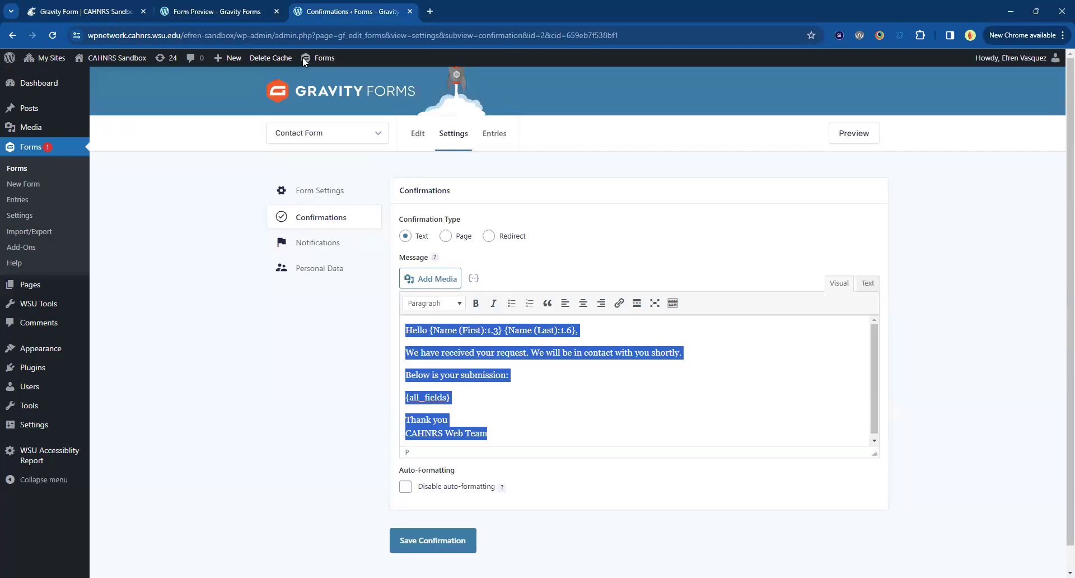
{"action": "left_click", "coordinate": [306, 435]}
{"action": "key", "text": "Tab"}
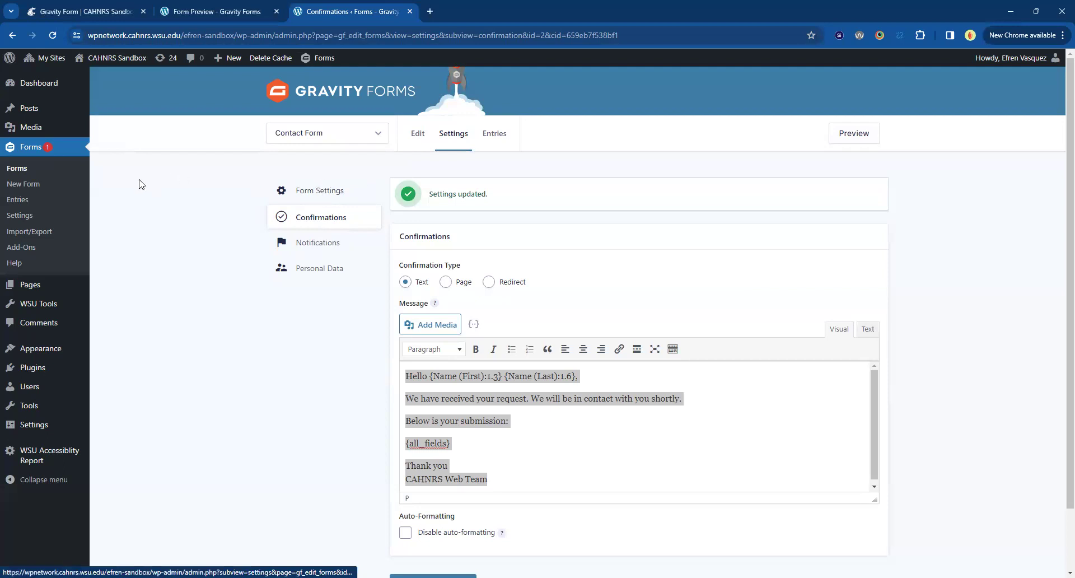
Leave the confirmation settings, open the Contact Form in the form editor, and re-save it.
{"action": "left_click", "coordinate": [15, 172]}
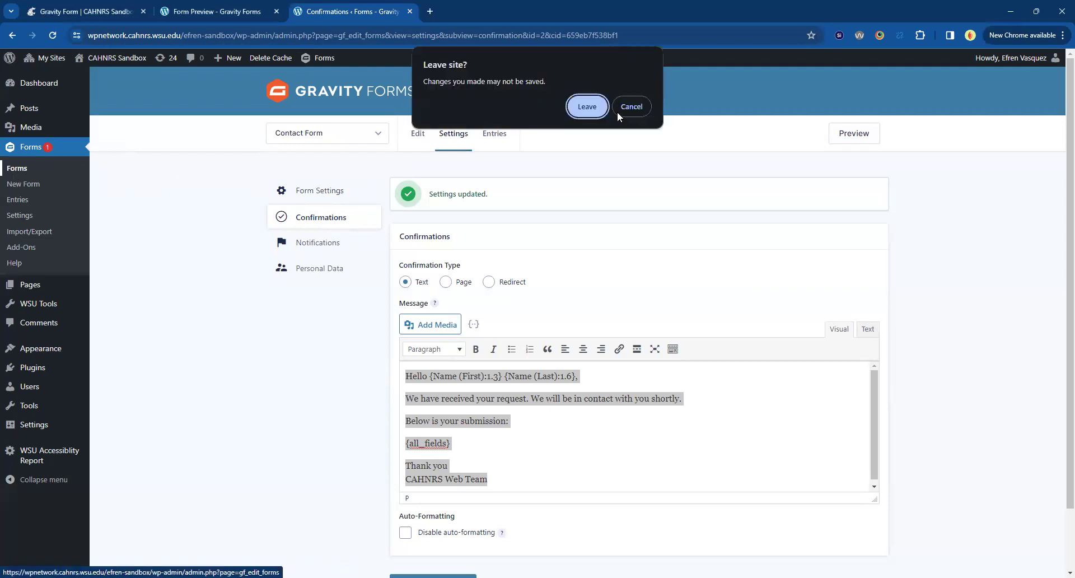
{"action": "left_click", "coordinate": [589, 106]}
{"action": "left_click", "coordinate": [383, 264]}
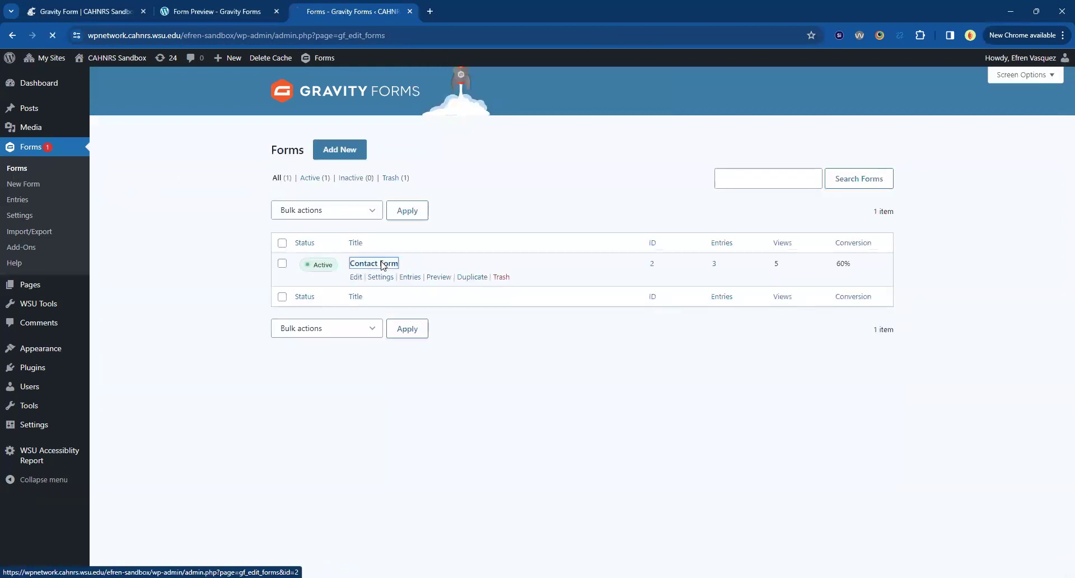
{"action": "scroll", "coordinate": [291, 328], "scroll_direction": "down", "scroll_amount": 5}
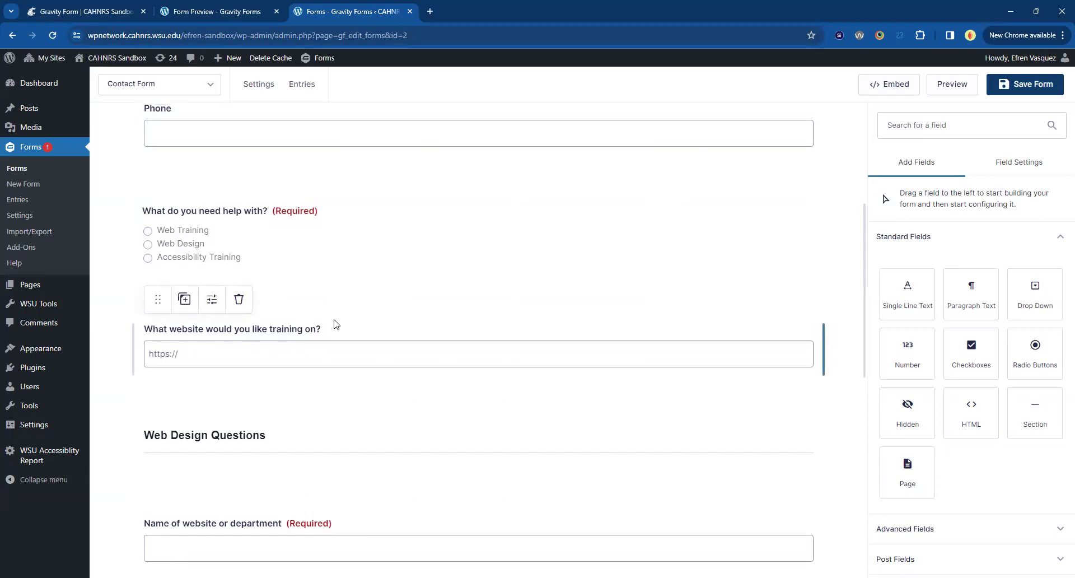
{"action": "scroll", "coordinate": [335, 323], "scroll_direction": "up", "scroll_amount": 5}
{"action": "left_click", "coordinate": [1023, 87]}
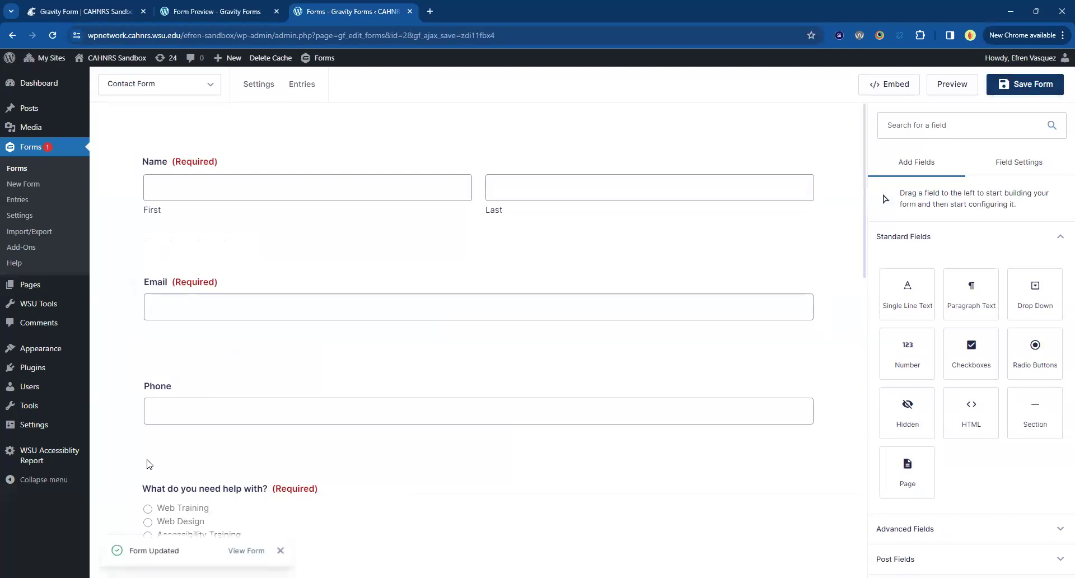